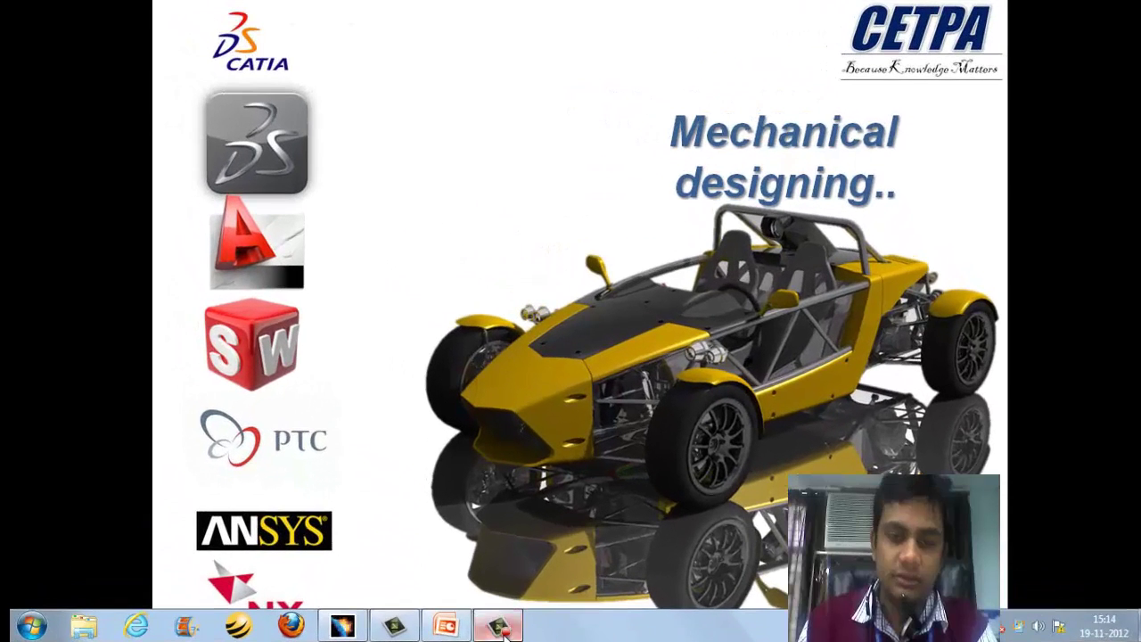
{"action": "left_click", "coordinate": [501, 628]}
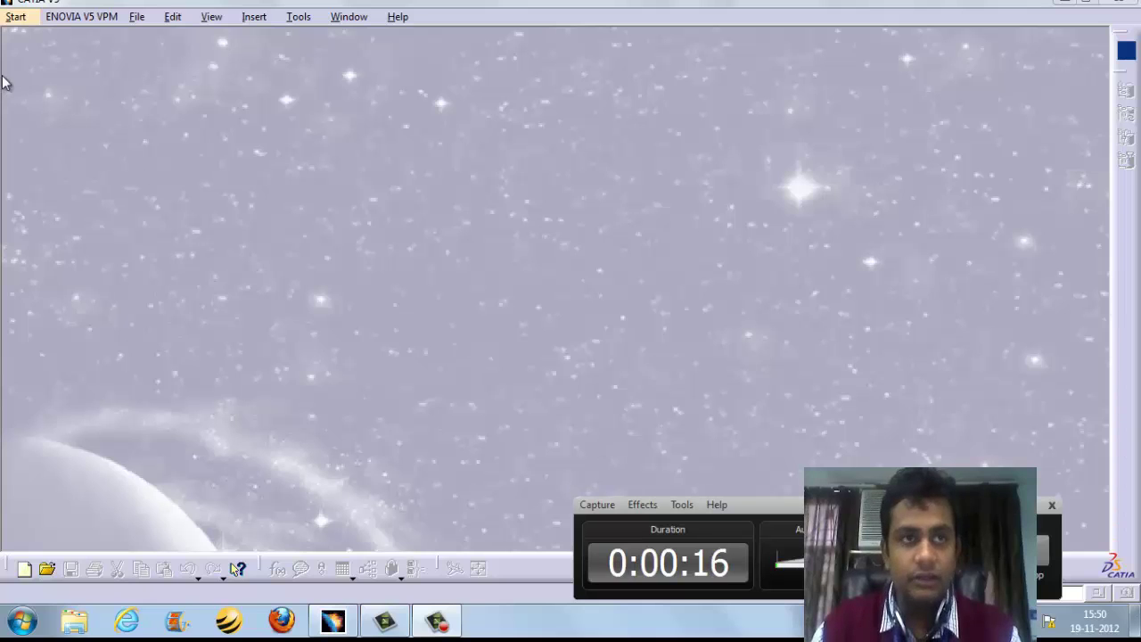
- Start a new part in the Sketcher workbench of the Mechanical Design group
{"action": "left_click", "coordinate": [18, 16]}
{"action": "mouse_move", "coordinate": [40, 58]}
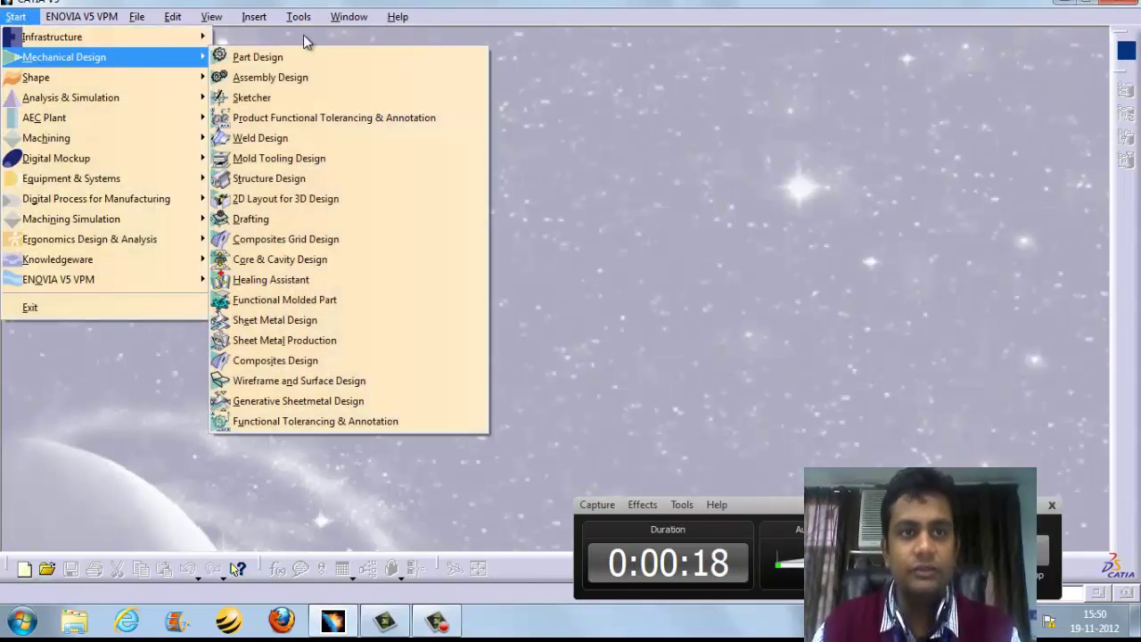
{"action": "mouse_move", "coordinate": [115, 97]}
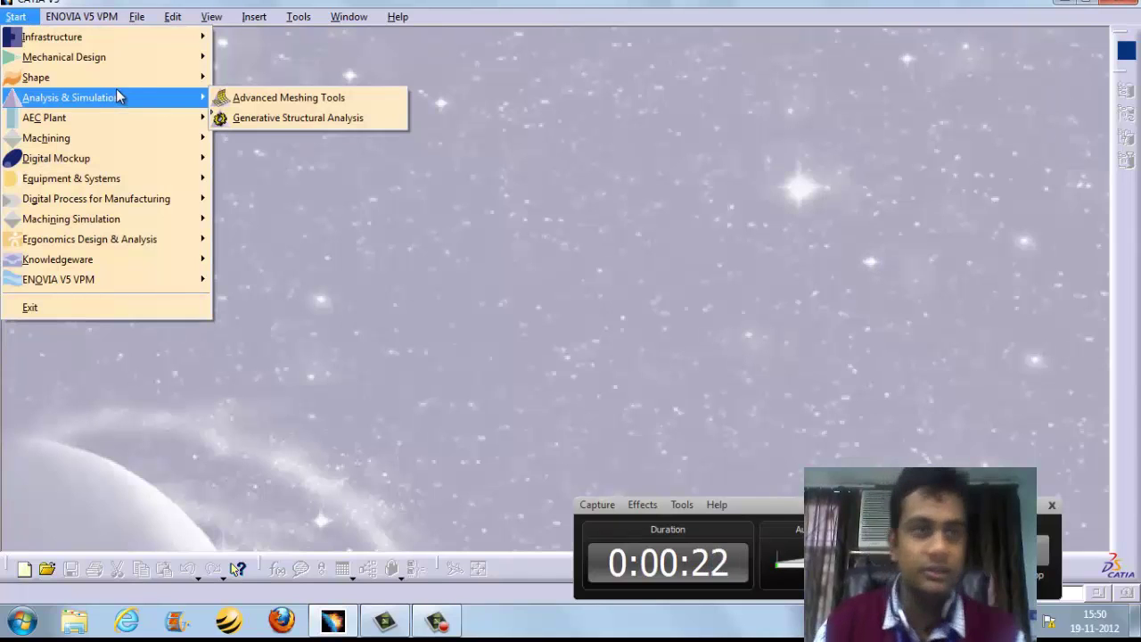
{"action": "mouse_move", "coordinate": [152, 66]}
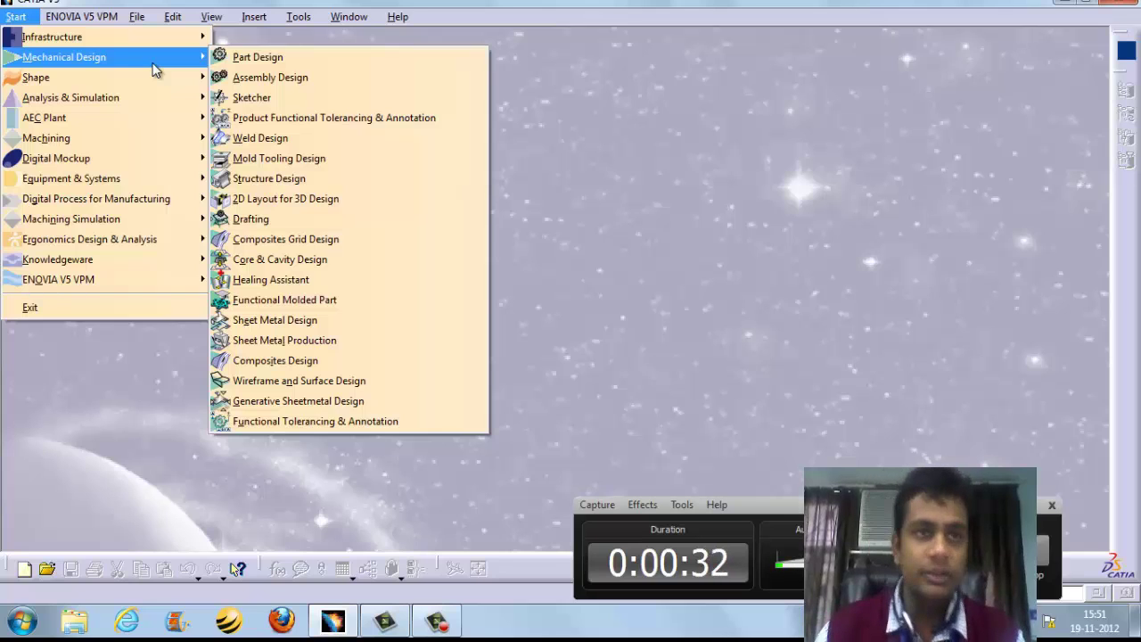
{"action": "left_click", "coordinate": [298, 106]}
{"action": "left_click", "coordinate": [792, 306]}
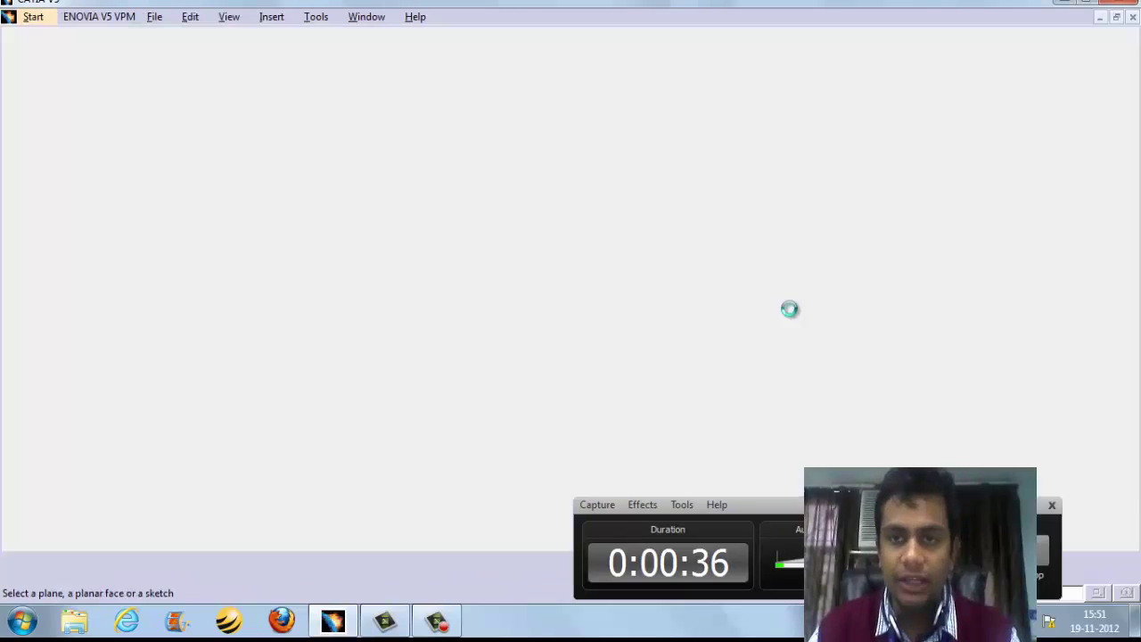
- Open a new sketch on the xy plane
{"action": "middle_click_drag", "start_coordinate": [789, 306], "coordinate": [710, 259]}
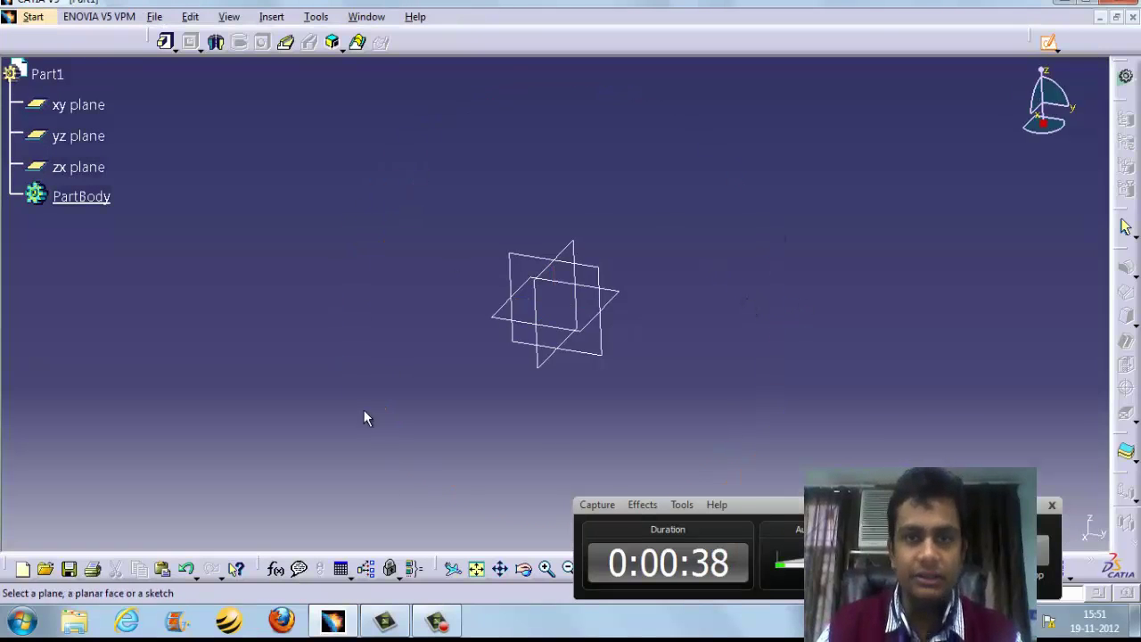
{"action": "middle_click_drag", "start_coordinate": [612, 318], "coordinate": [631, 317]}
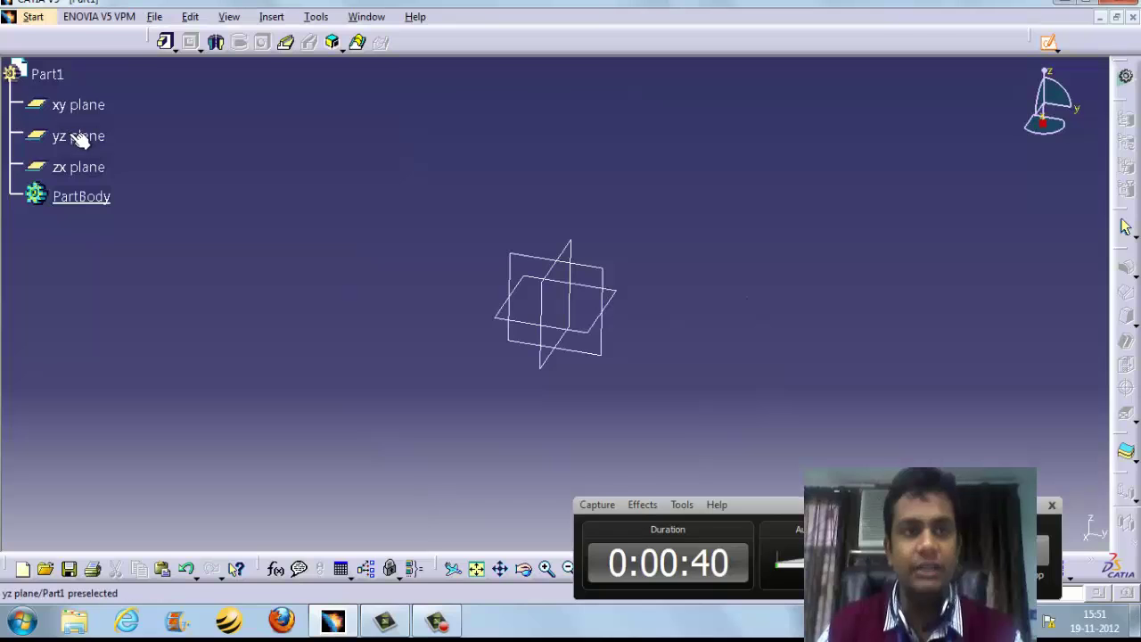
{"action": "left_click", "coordinate": [101, 172]}
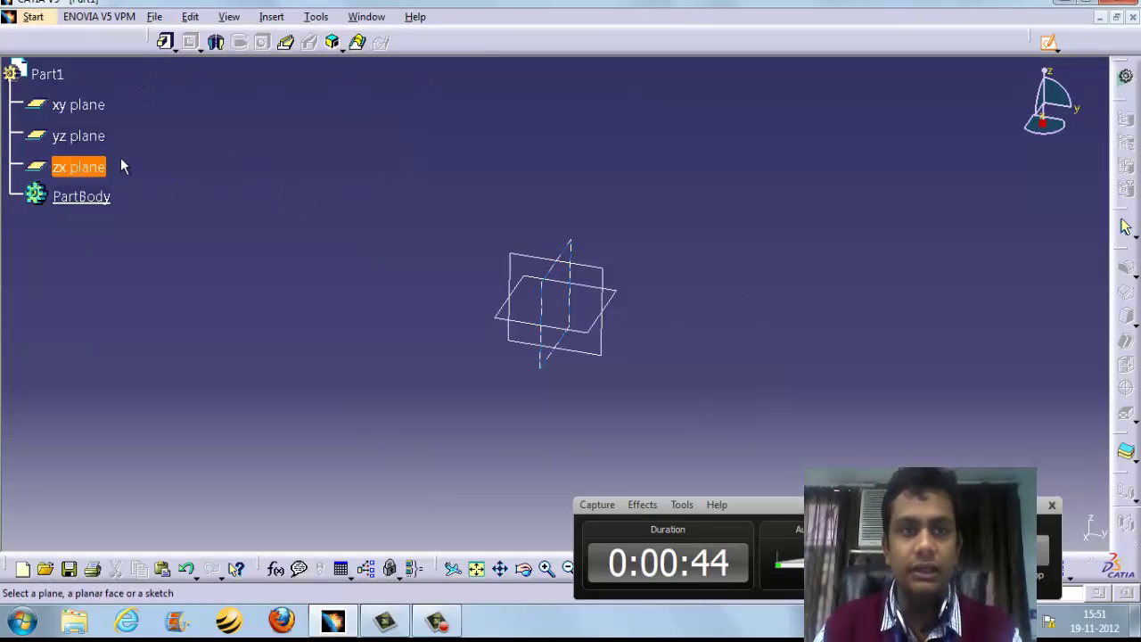
{"action": "left_click", "coordinate": [89, 106]}
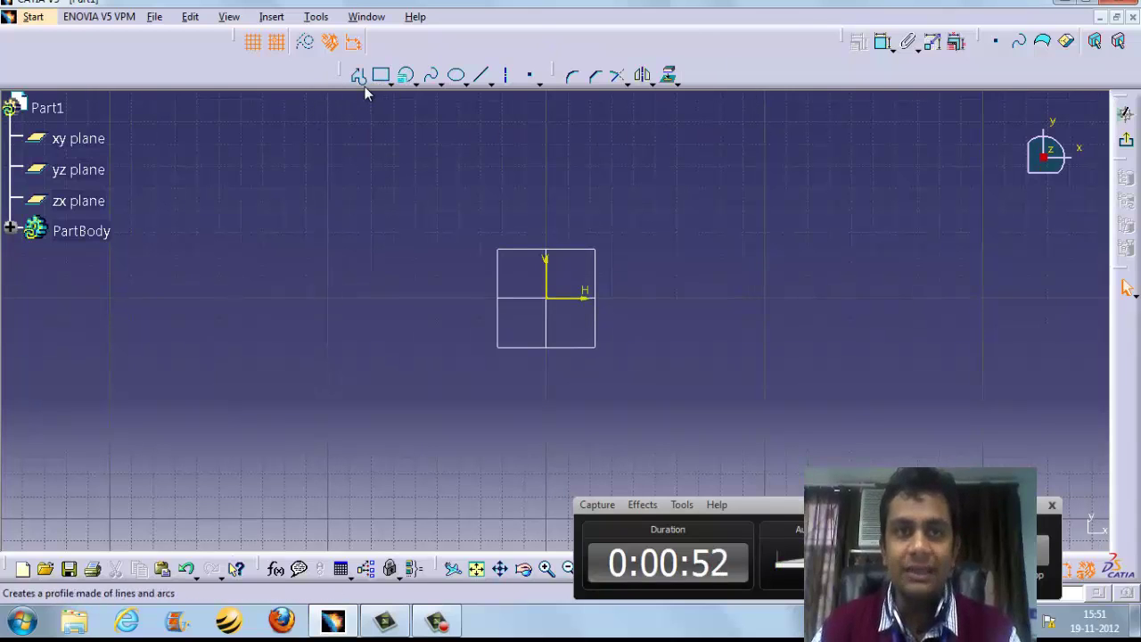
- Sketch a rectangle about 150 mm wide and 100 mm high around the sketch origin
{"action": "left_click", "coordinate": [390, 82]}
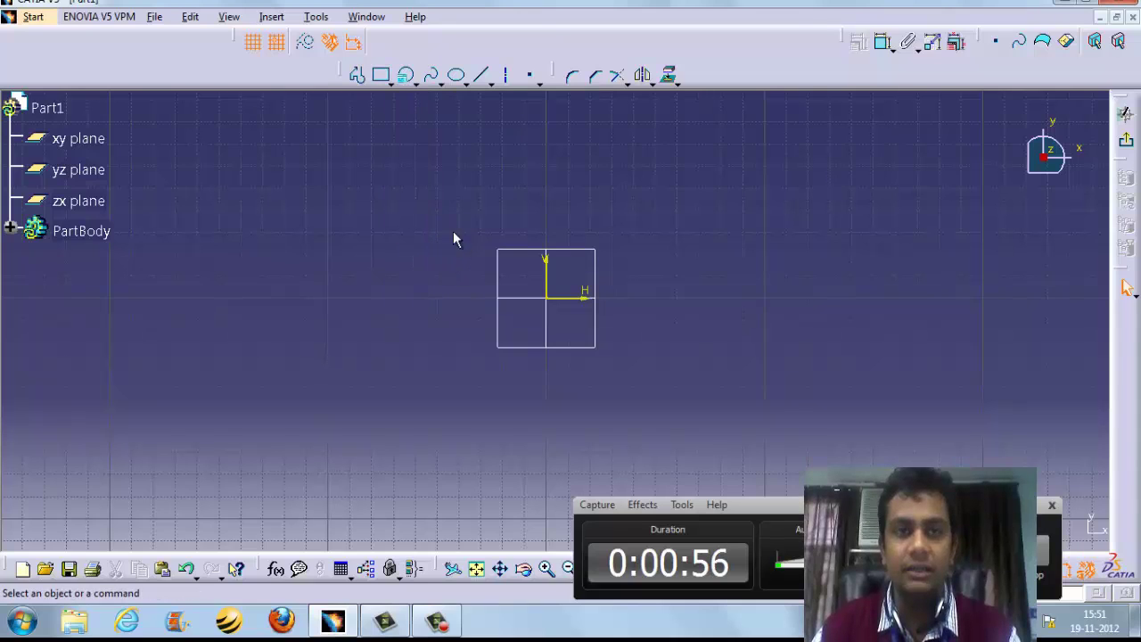
{"action": "left_click", "coordinate": [417, 82]}
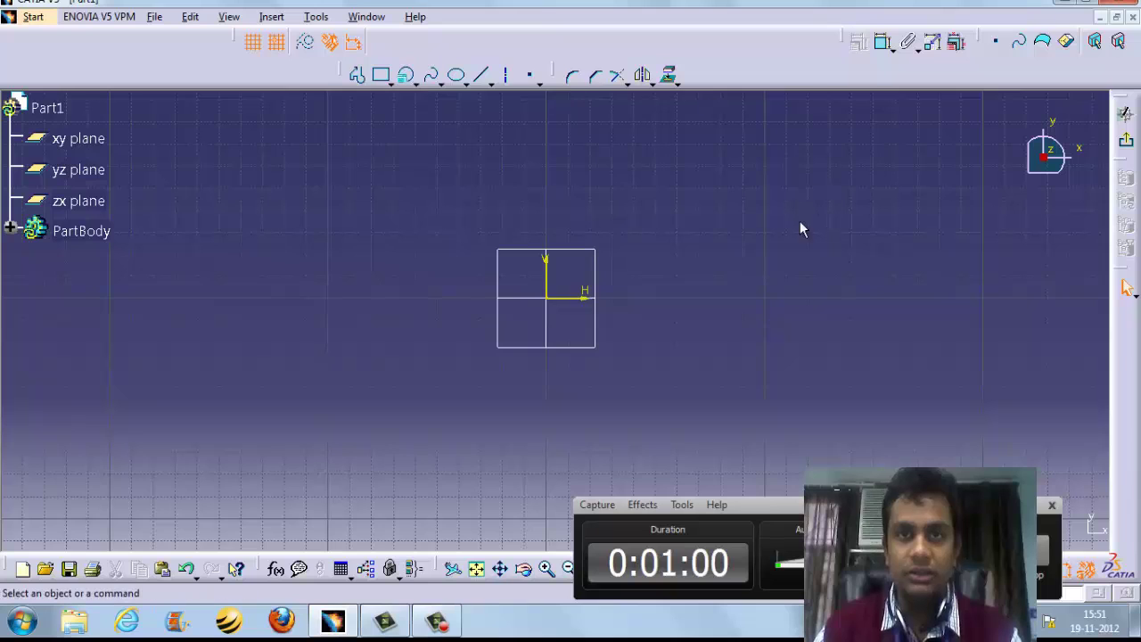
{"action": "mouse_move", "coordinate": [717, 227]}
{"action": "middle_mouse_down"}
{"action": "mouse_move", "coordinate": [419, 234]}
{"action": "mouse_move", "coordinate": [594, 248]}
{"action": "mouse_move", "coordinate": [412, 179]}
{"action": "middle_mouse_up"}
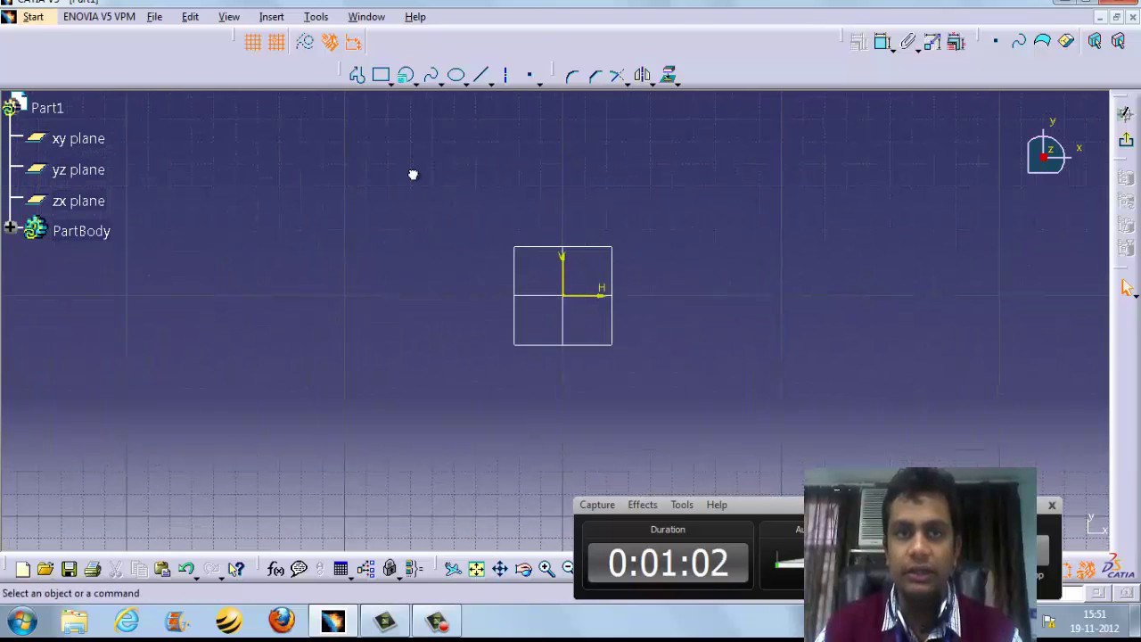
{"action": "left_click", "coordinate": [413, 82]}
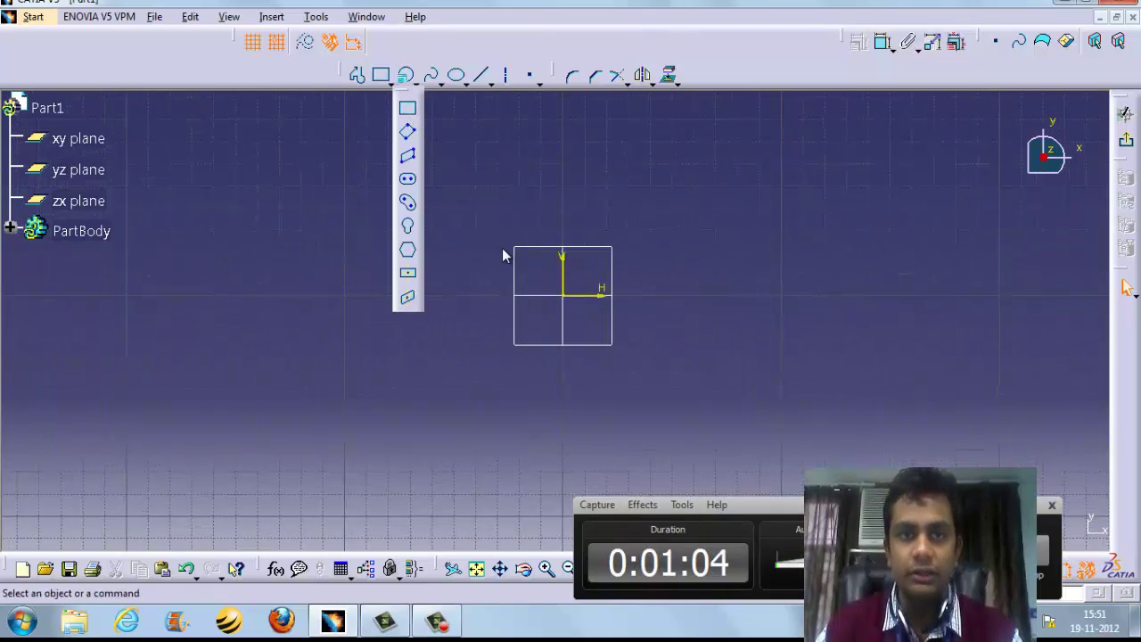
{"action": "left_click", "coordinate": [407, 108]}
{"action": "left_click", "coordinate": [411, 208]}
{"action": "left_click", "coordinate": [739, 427]}
- Dimension the rectangle's upper edge and set its length to 100 mm
{"action": "left_click", "coordinate": [615, 207]}
{"action": "left_click", "coordinate": [612, 163]}
{"action": "double_click", "coordinate": [602, 166]}
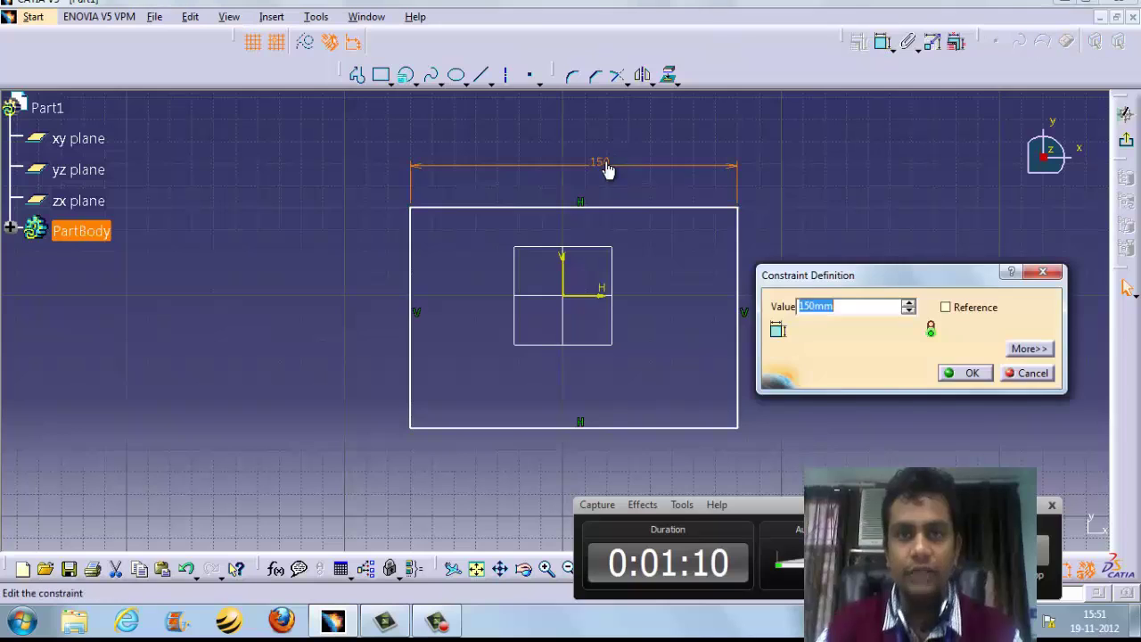
{"action": "type", "text": "100"}
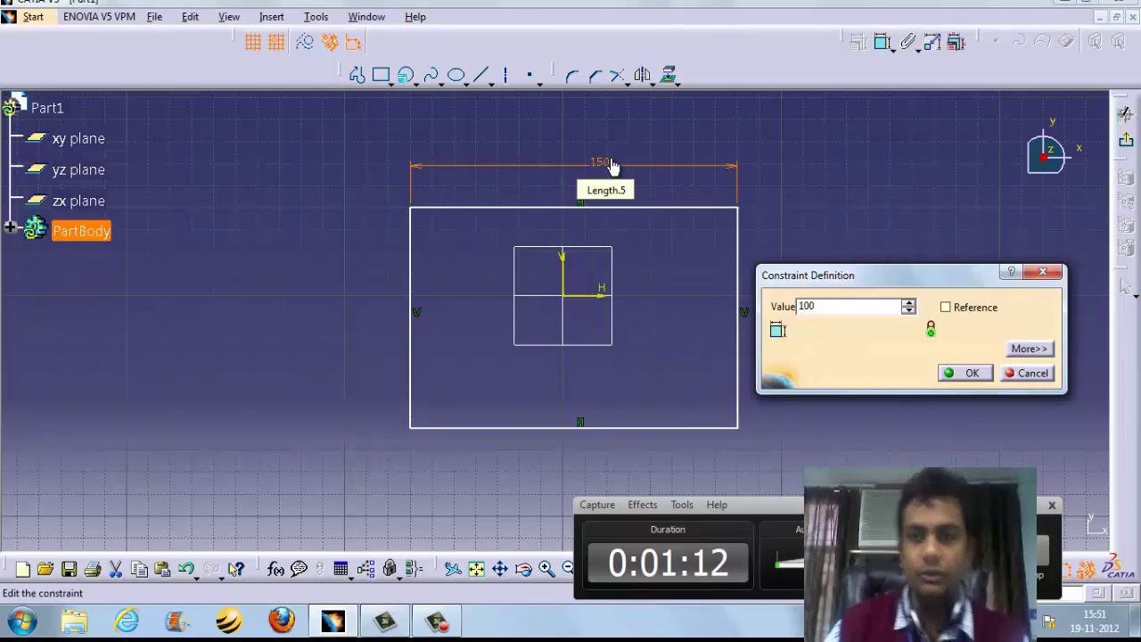
{"action": "left_click", "coordinate": [967, 371]}
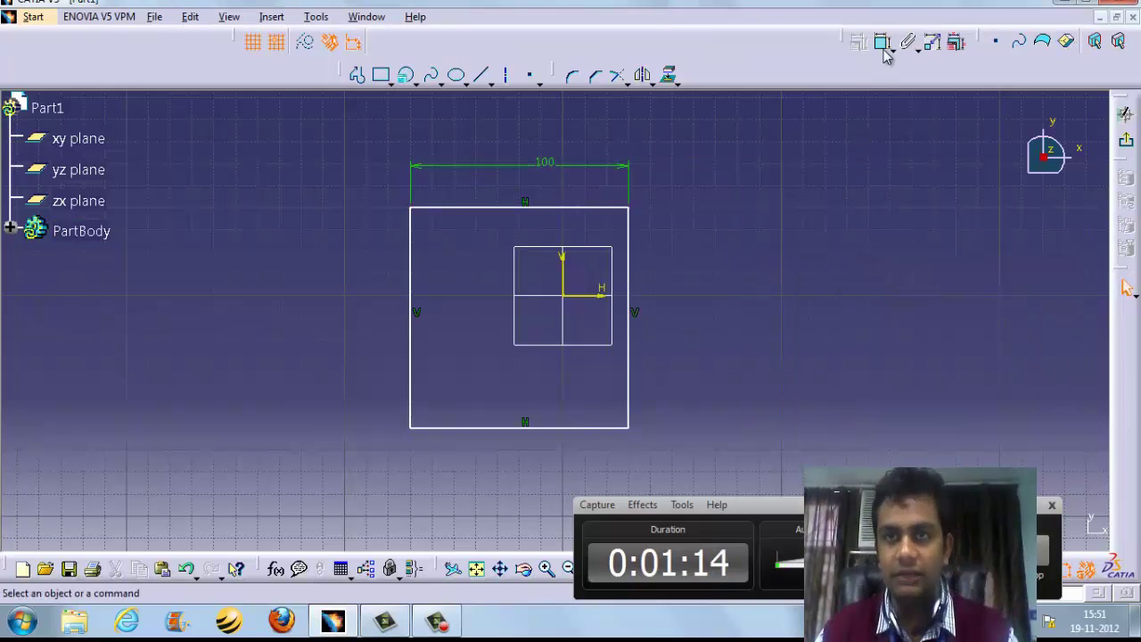
- Dimension the rectangle's right edge and accept 100 mm as its length
{"action": "left_click", "coordinate": [632, 247]}
{"action": "left_click", "coordinate": [668, 251]}
{"action": "left_click", "coordinate": [883, 42]}
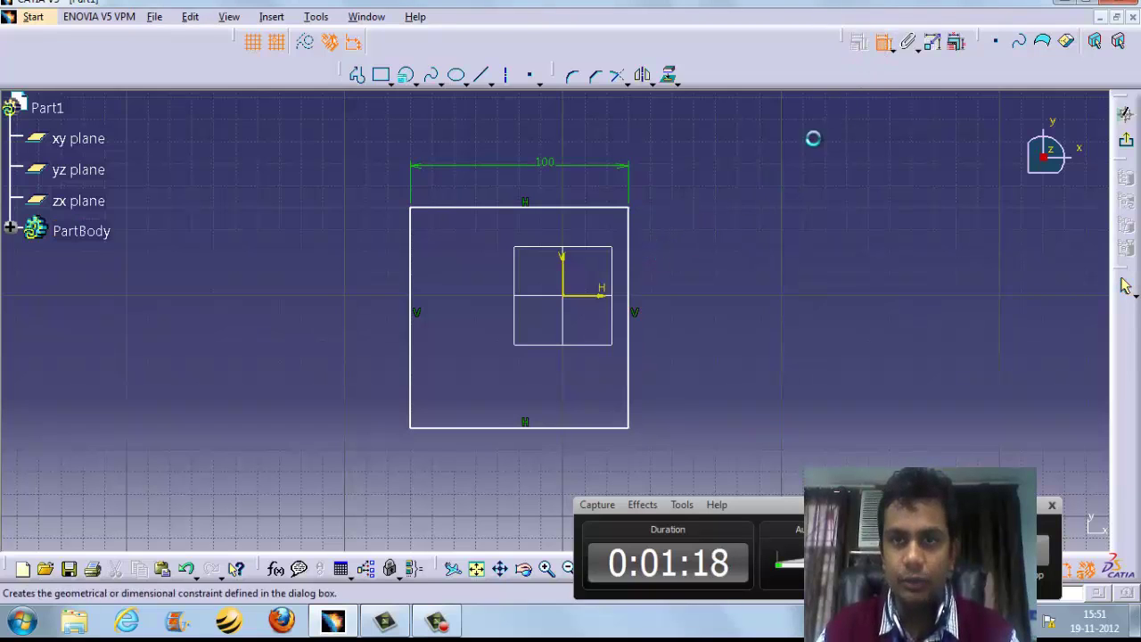
{"action": "left_click", "coordinate": [636, 263]}
{"action": "left_click", "coordinate": [675, 272]}
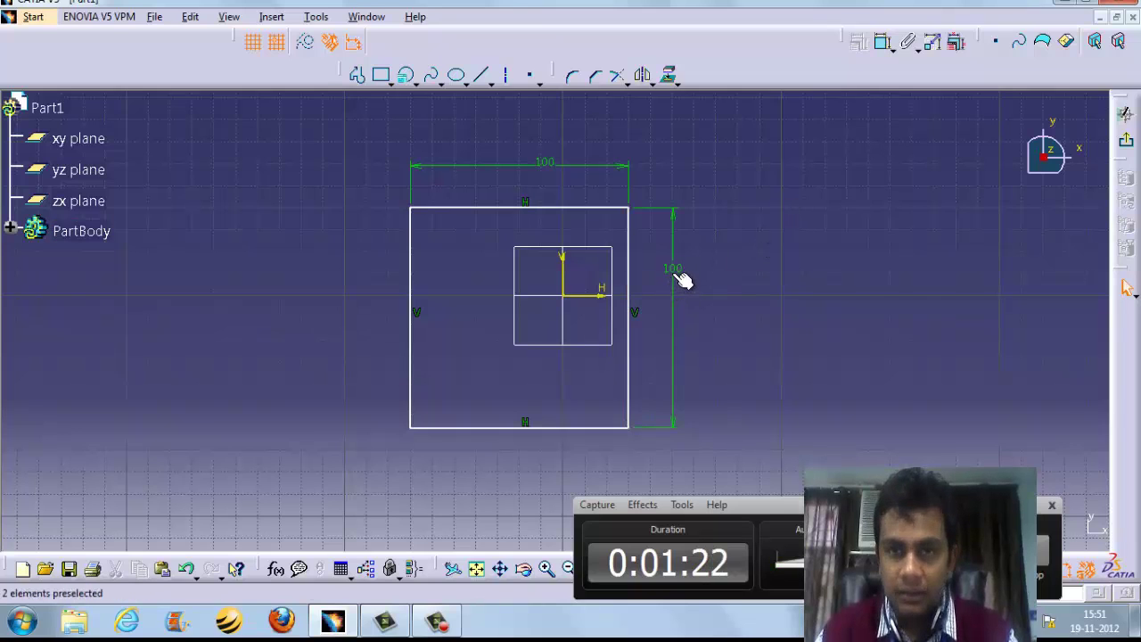
{"action": "double_click", "coordinate": [674, 271]}
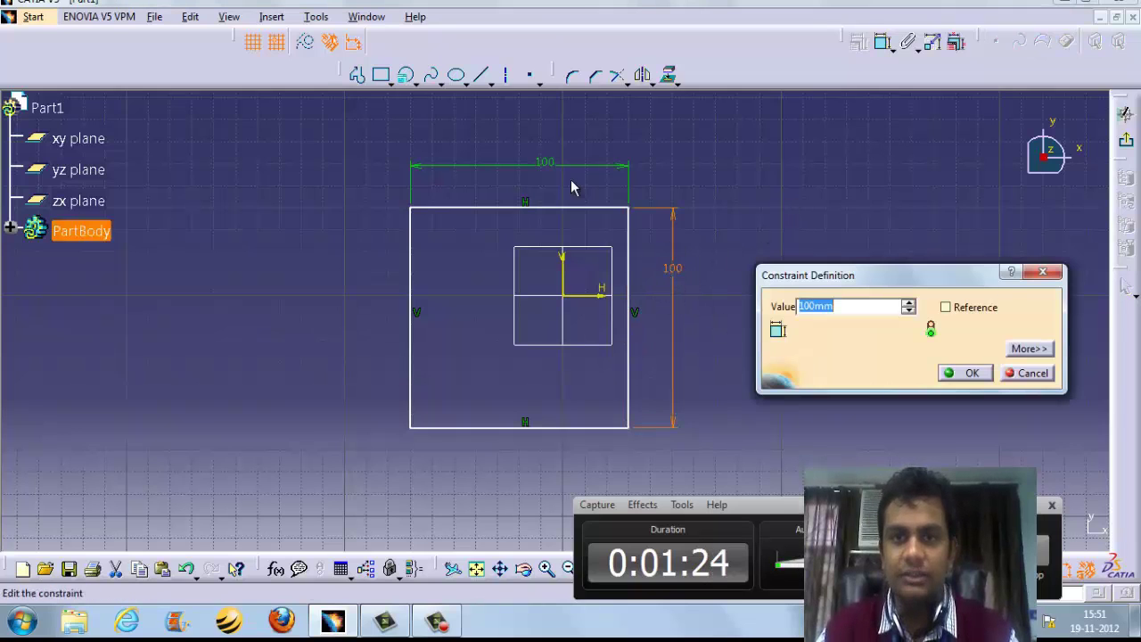
{"action": "left_click", "coordinate": [961, 373]}
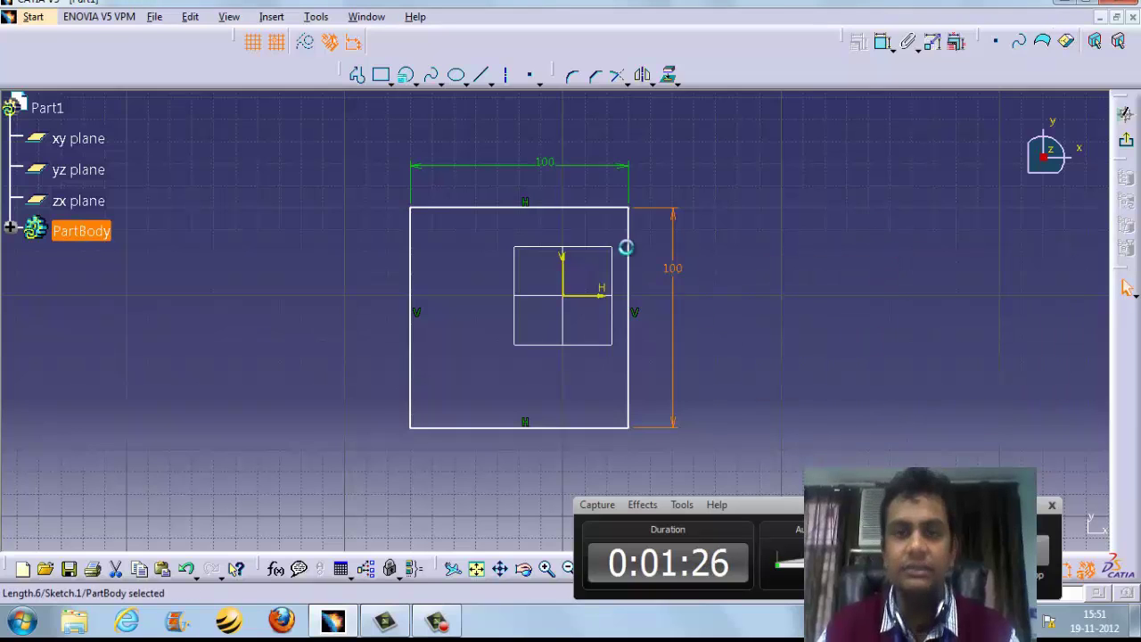
{"action": "left_click", "coordinate": [856, 262]}
- Dimension the distances from the horizontal axis to the square's upper edge and from the vertical axis to its right edge
{"action": "left_click", "coordinate": [879, 50]}
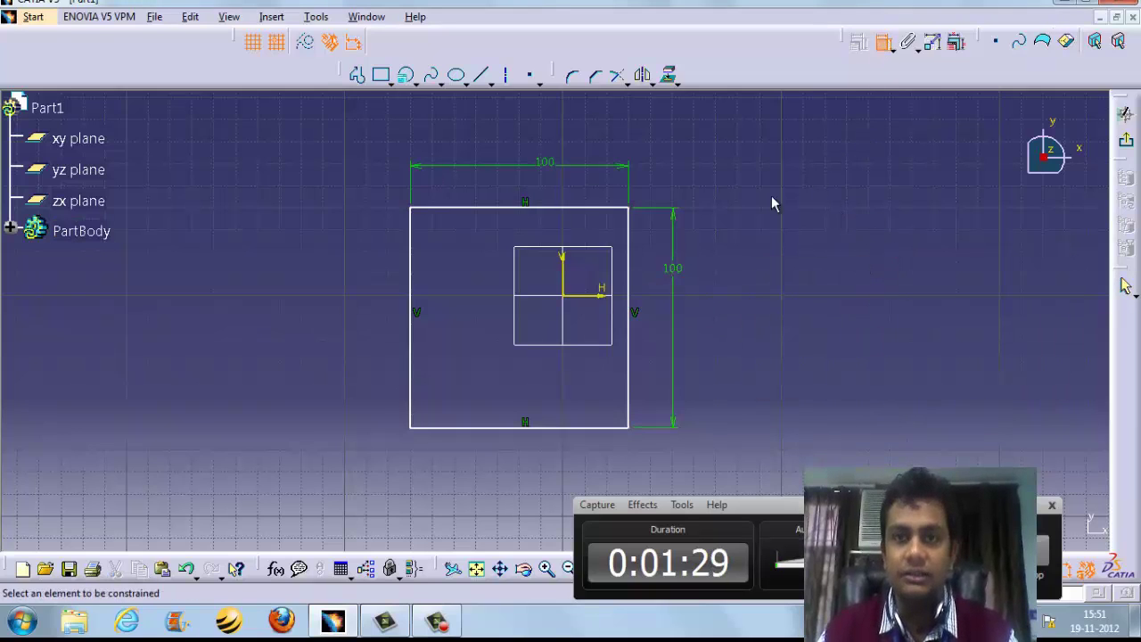
{"action": "left_click", "coordinate": [605, 298]}
{"action": "left_click", "coordinate": [599, 211]}
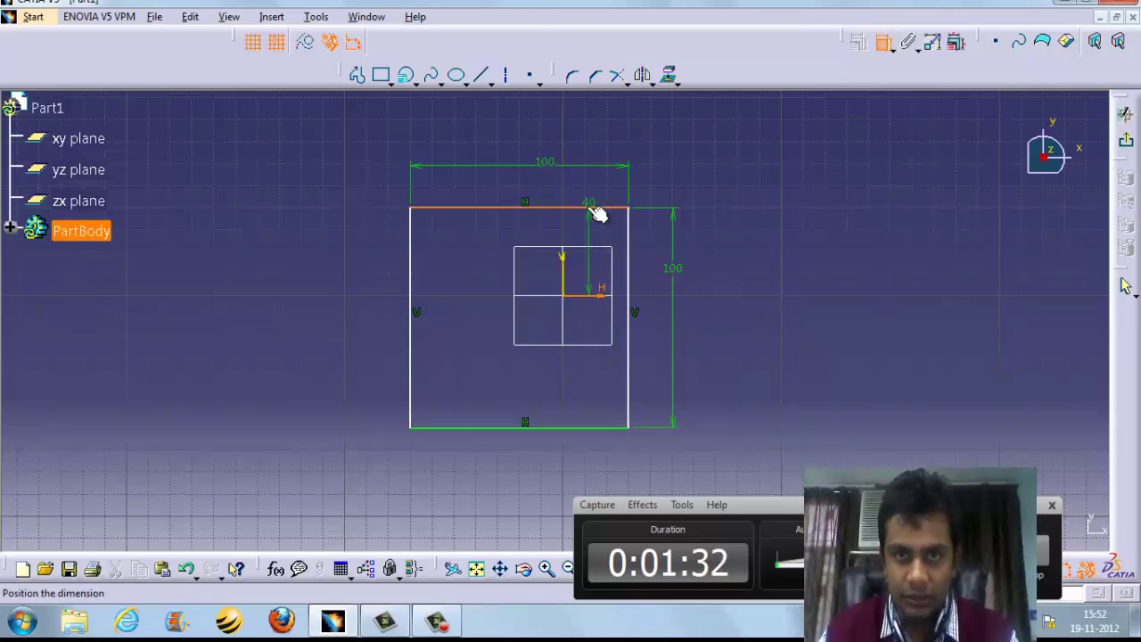
{"action": "left_click", "coordinate": [492, 259]}
{"action": "left_click", "coordinate": [878, 50]}
{"action": "left_click", "coordinate": [633, 274]}
{"action": "left_click", "coordinate": [619, 374]}
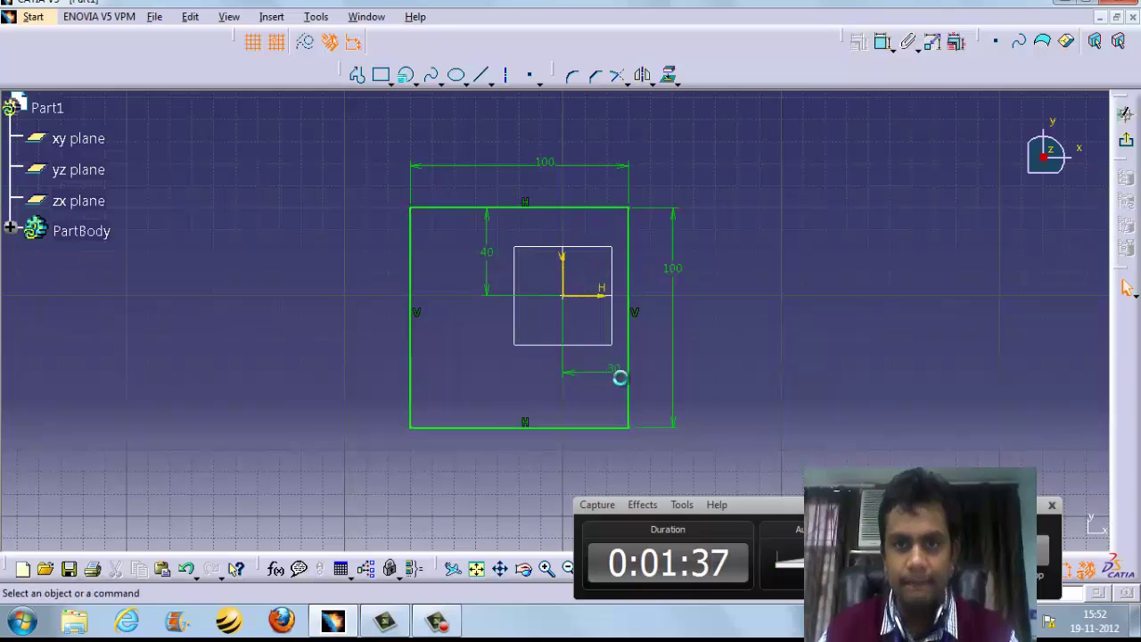
- Set both axis-to-edge distances to 50 mm to centre the square on the origin
{"action": "double_click", "coordinate": [481, 254]}
{"action": "type", "text": "50mm"}
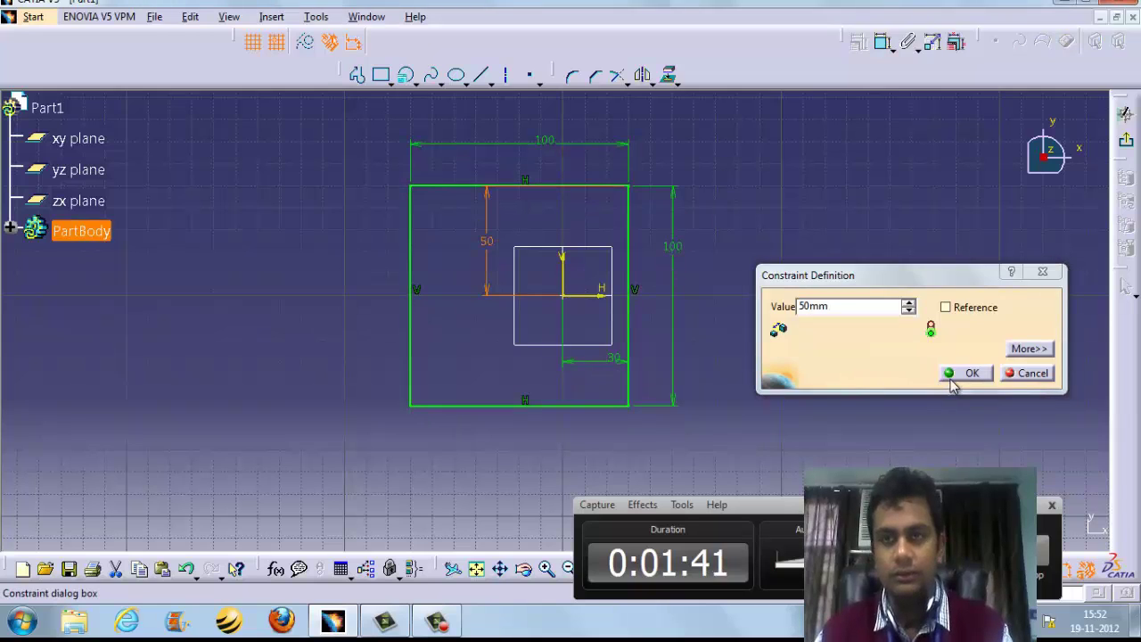
{"action": "left_click", "coordinate": [954, 375]}
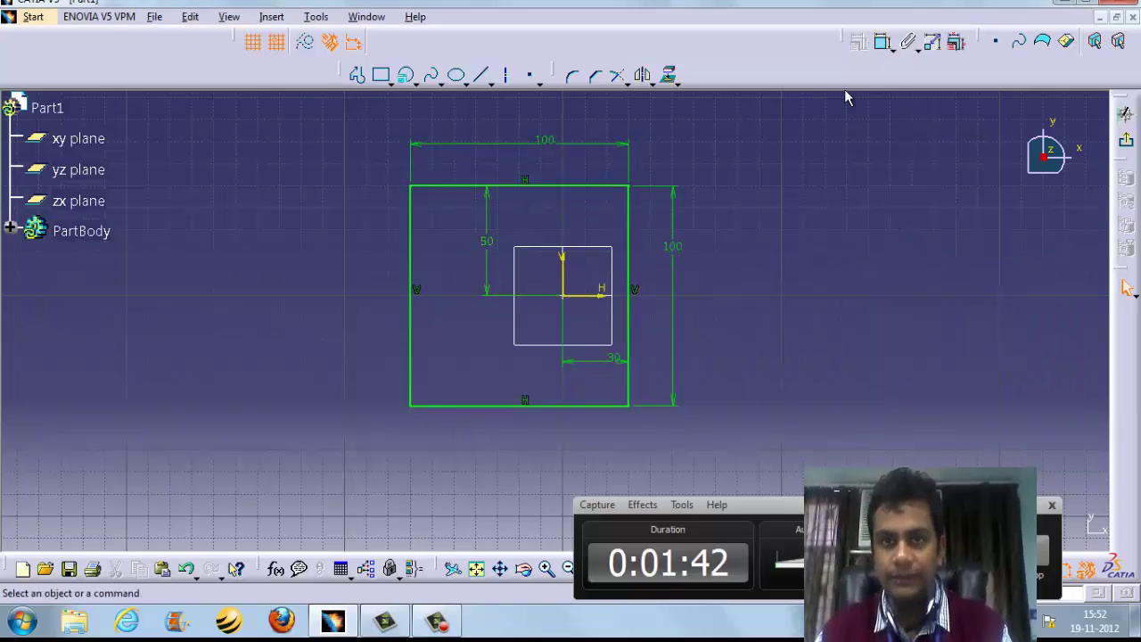
{"action": "double_click", "coordinate": [607, 360]}
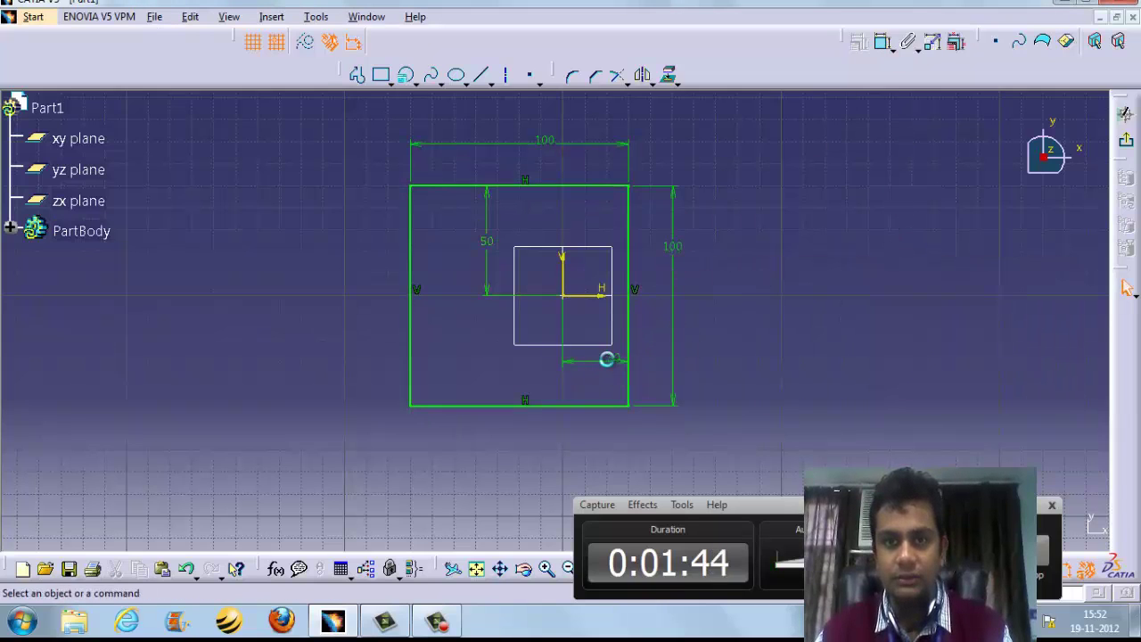
{"action": "type", "text": "50"}
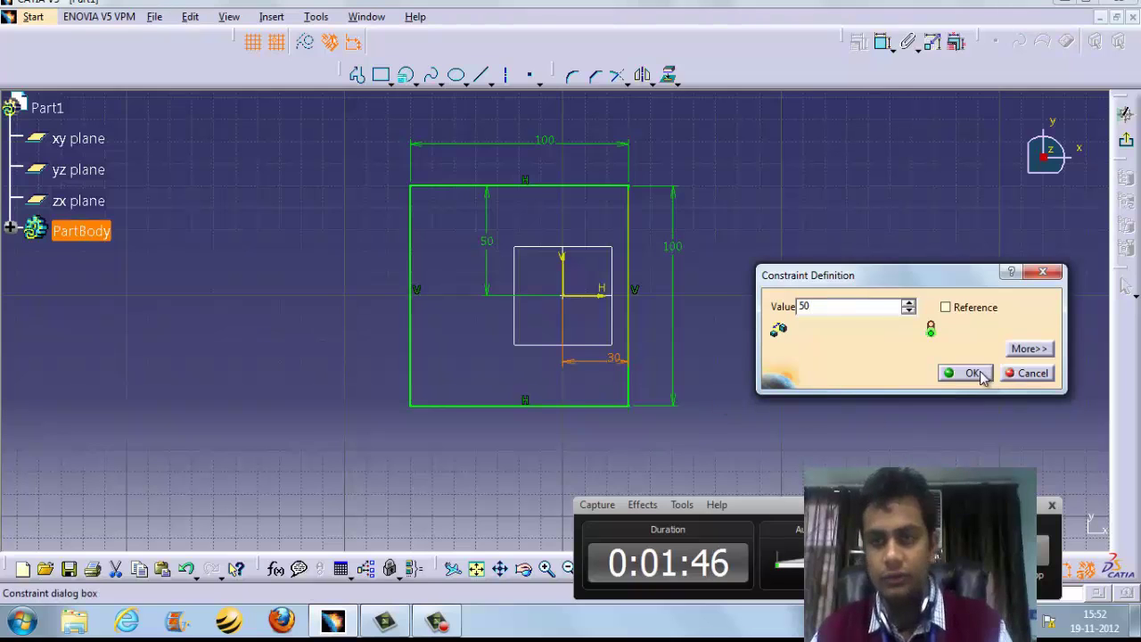
{"action": "left_click", "coordinate": [970, 372]}
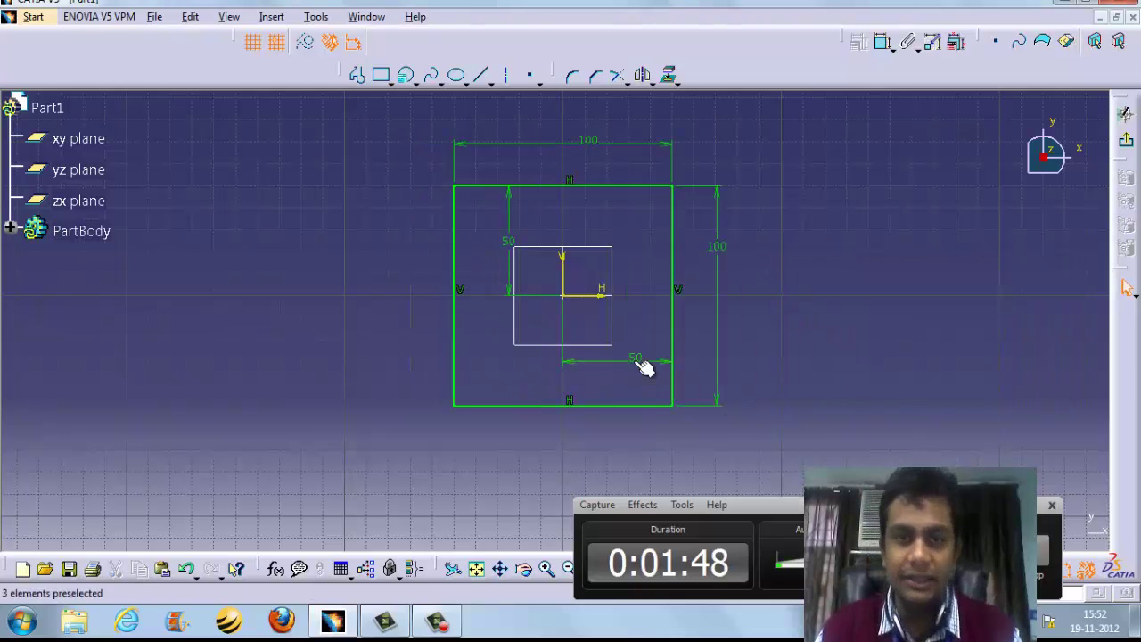
- Move the two 50 mm distance dimensions outside the square and exit the sketch
{"action": "left_click_drag", "start_coordinate": [644, 370], "coordinate": [630, 440]}
{"action": "left_click_drag", "start_coordinate": [520, 240], "coordinate": [415, 241]}
{"action": "left_click", "coordinate": [850, 269]}
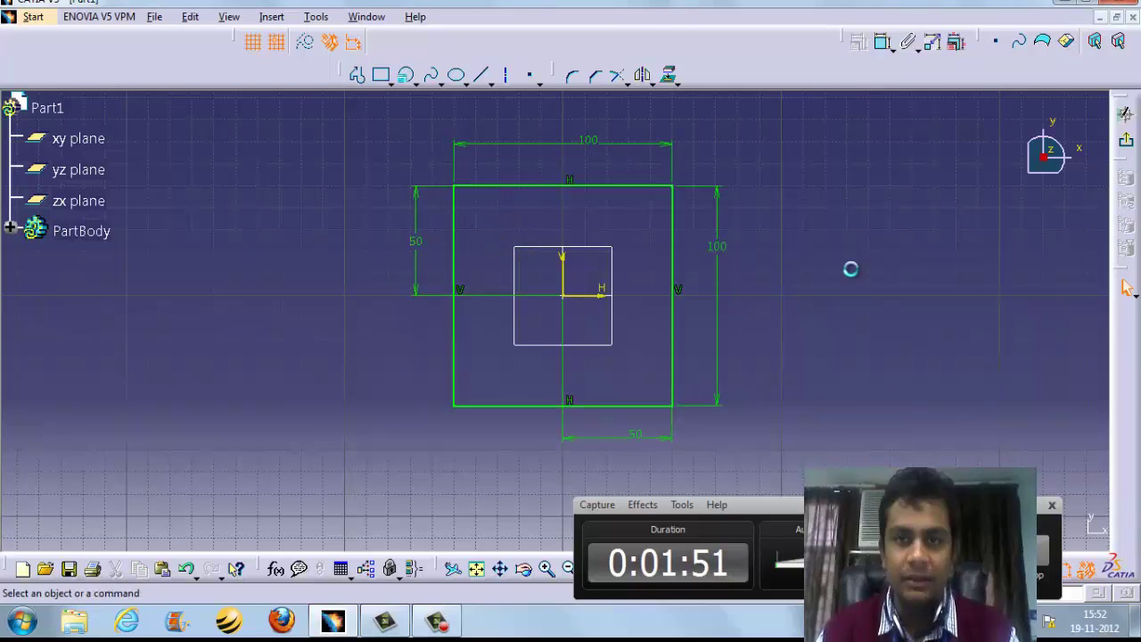
{"action": "left_click", "coordinate": [1128, 145]}
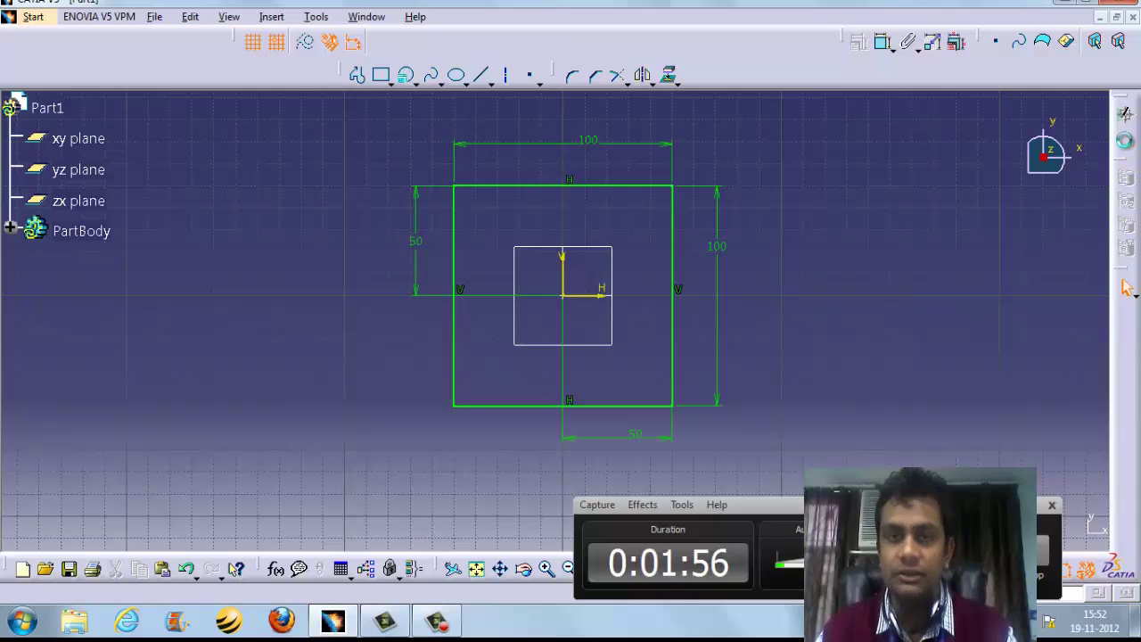
- Pad the centred square sketch with a length of 20 mm, previewing the solid before accepting it
{"action": "middle_click_drag", "start_coordinate": [570, 244], "coordinate": [497, 216]}
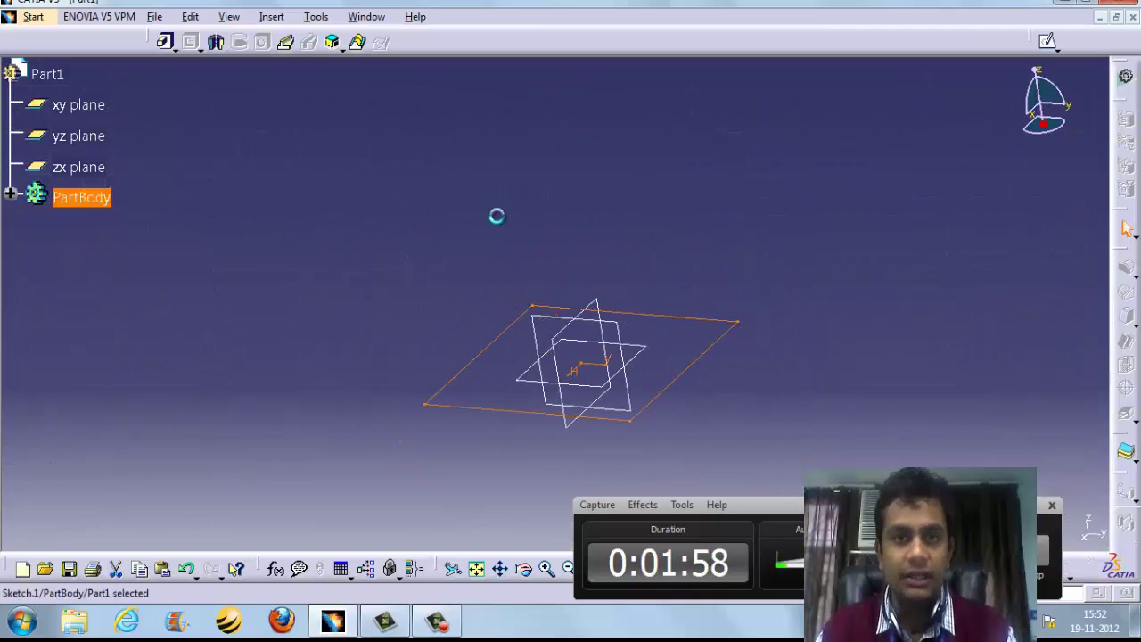
{"action": "left_click", "coordinate": [313, 168]}
{"action": "middle_click_drag", "start_coordinate": [313, 169], "coordinate": [305, 126]}
{"action": "mouse_move", "coordinate": [539, 307]}
{"action": "middle_mouse_down"}
{"action": "mouse_move", "coordinate": [563, 316]}
{"action": "mouse_move", "coordinate": [615, 149]}
{"action": "middle_mouse_up"}
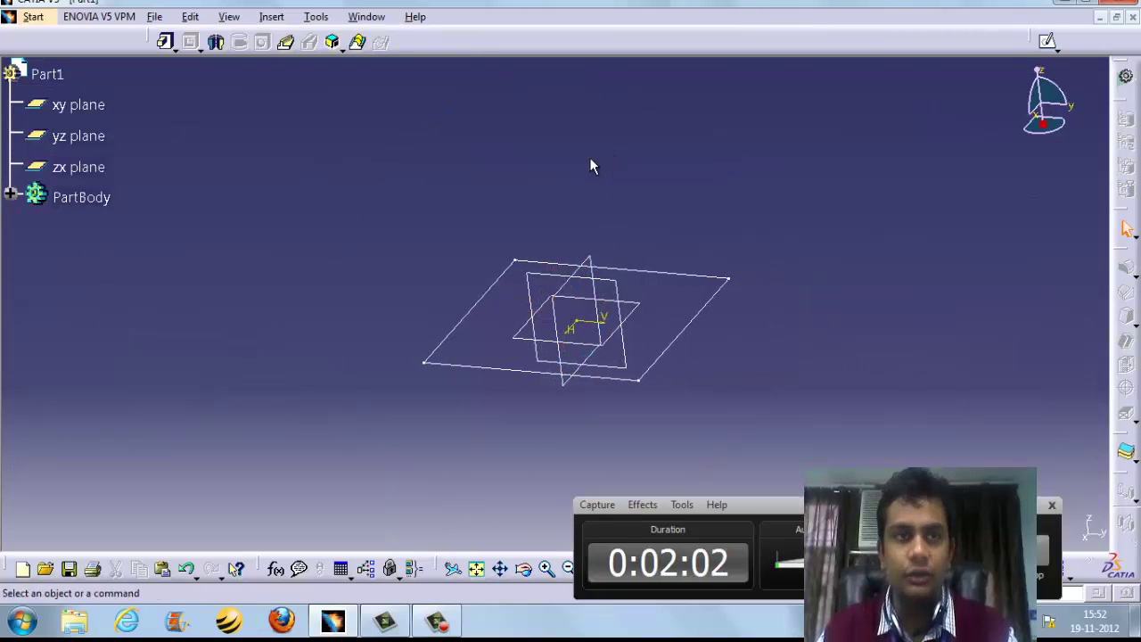
{"action": "middle_click_drag", "start_coordinate": [445, 195], "coordinate": [437, 199]}
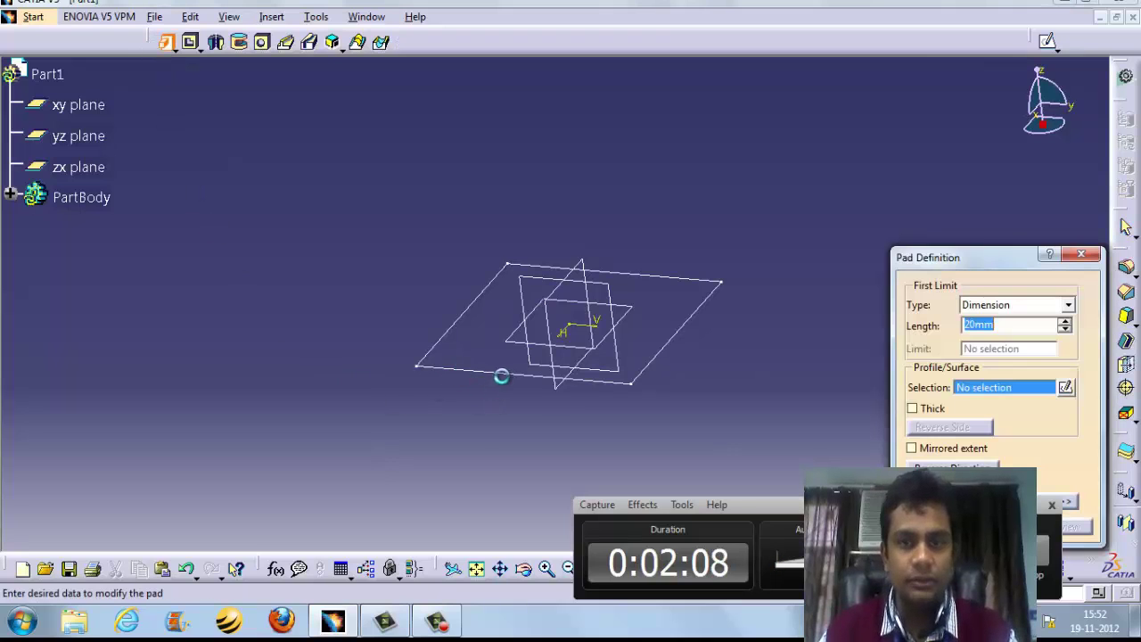
{"action": "left_click", "coordinate": [513, 378]}
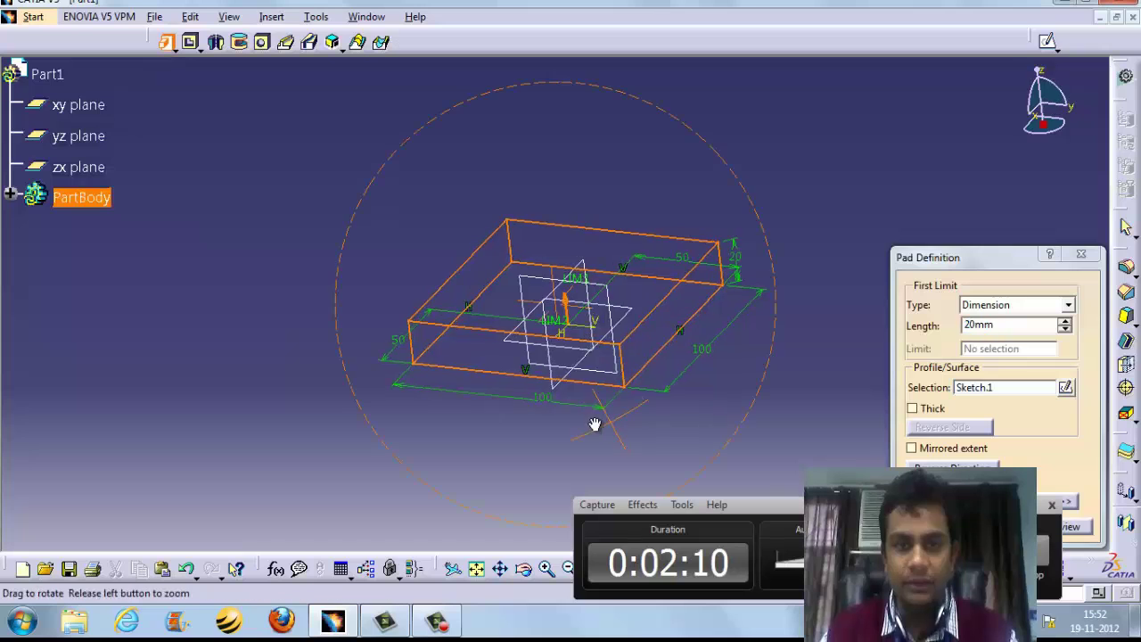
{"action": "middle_click_drag", "start_coordinate": [585, 358], "coordinate": [717, 276]}
{"action": "middle_click_drag", "start_coordinate": [419, 395], "coordinate": [341, 356]}
{"action": "middle_click_drag", "start_coordinate": [699, 299], "coordinate": [894, 183]}
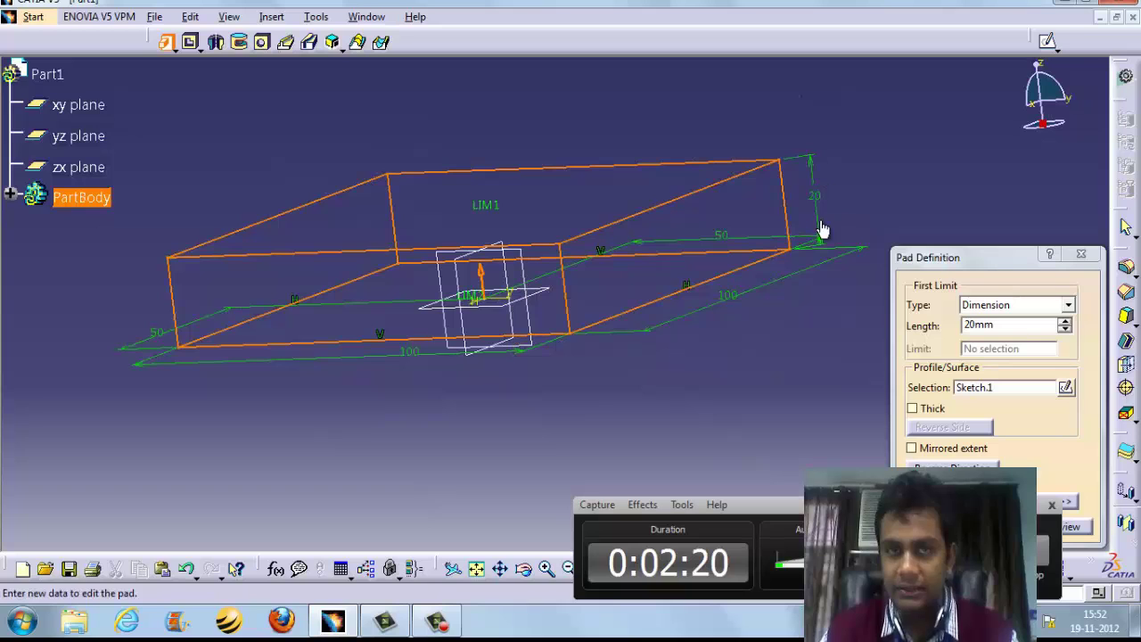
{"action": "middle_click_drag", "start_coordinate": [637, 294], "coordinate": [652, 304]}
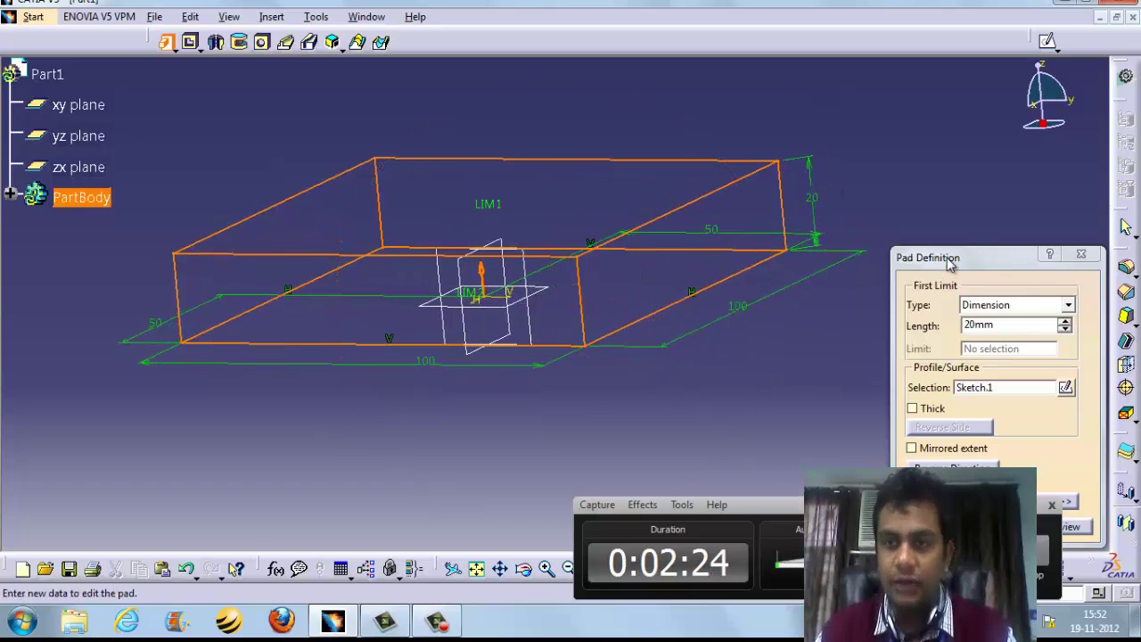
{"action": "left_click_drag", "start_coordinate": [947, 261], "coordinate": [969, 196]}
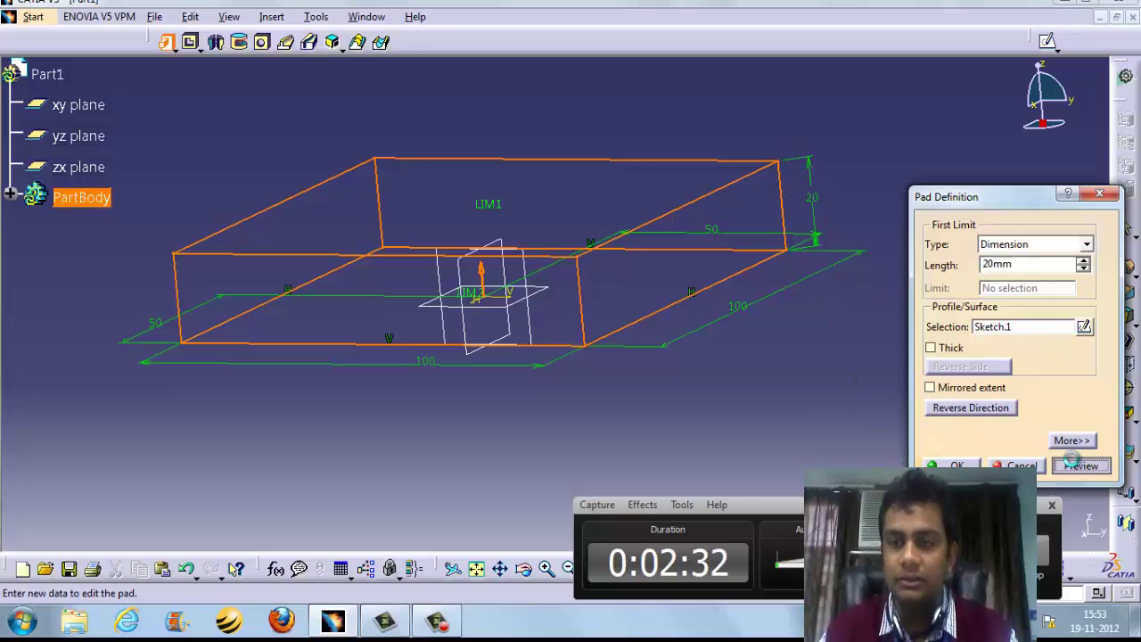
{"action": "left_click", "coordinate": [1076, 467]}
{"action": "left_click", "coordinate": [954, 466]}
- Edit the pad to use a mirrored extent so it grows 20 mm on both sides of the sketch plane
{"action": "mouse_move", "coordinate": [820, 315]}
{"action": "middle_mouse_down"}
{"action": "mouse_move", "coordinate": [625, 343]}
{"action": "mouse_move", "coordinate": [753, 218]}
{"action": "middle_mouse_up"}
{"action": "double_click", "coordinate": [765, 212]}
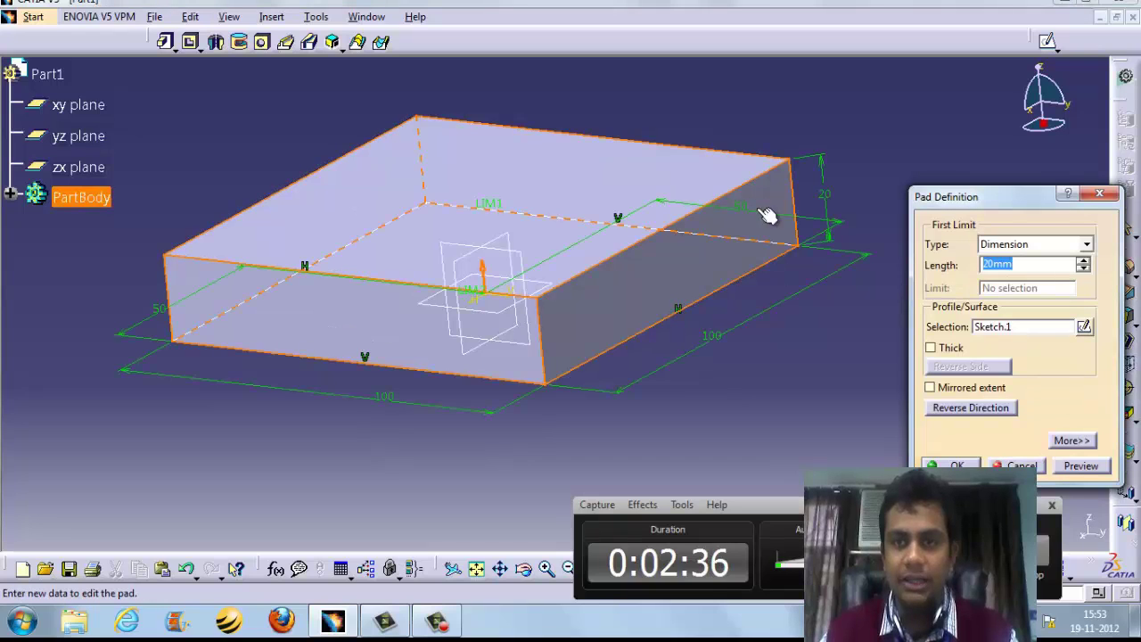
{"action": "left_click", "coordinate": [978, 393]}
{"action": "middle_click_drag", "start_coordinate": [777, 389], "coordinate": [723, 285]}
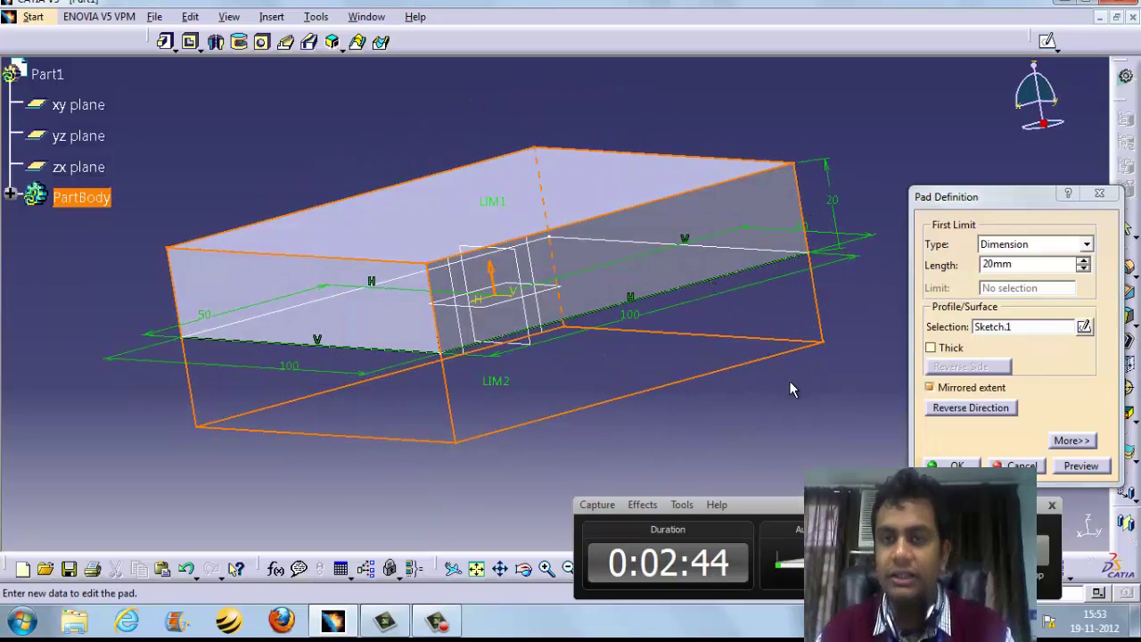
{"action": "left_click", "coordinate": [1080, 465]}
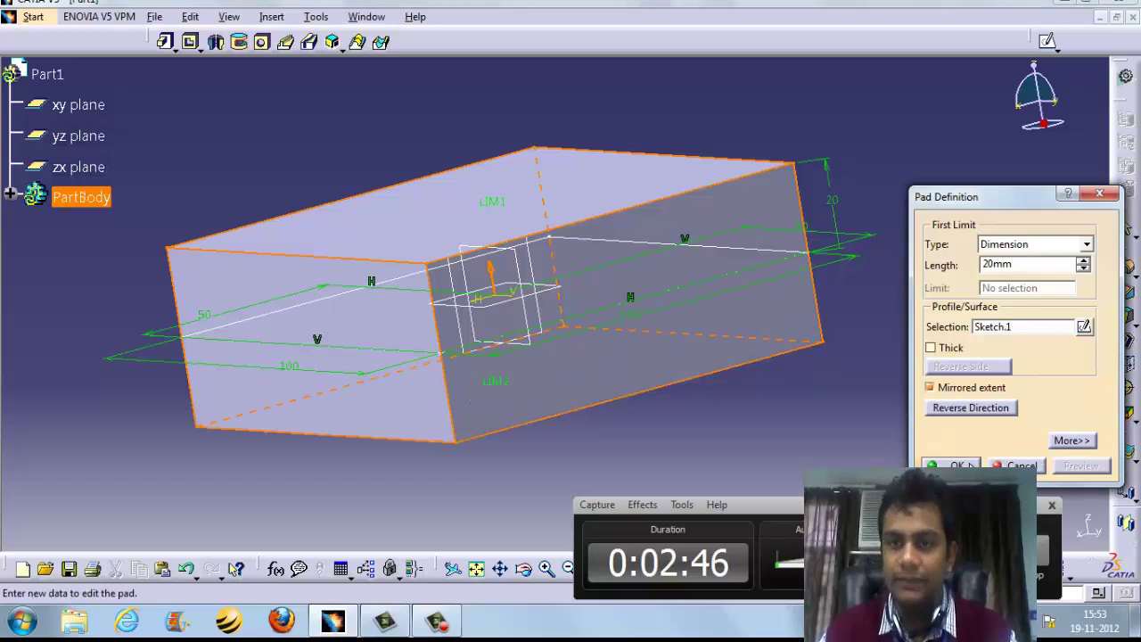
{"action": "left_click", "coordinate": [953, 465]}
- Measure the distance between the upper and lower edges of the block's side face and discard the measurement
{"action": "left_click_drag", "start_coordinate": [869, 506], "coordinate": [429, 598]}
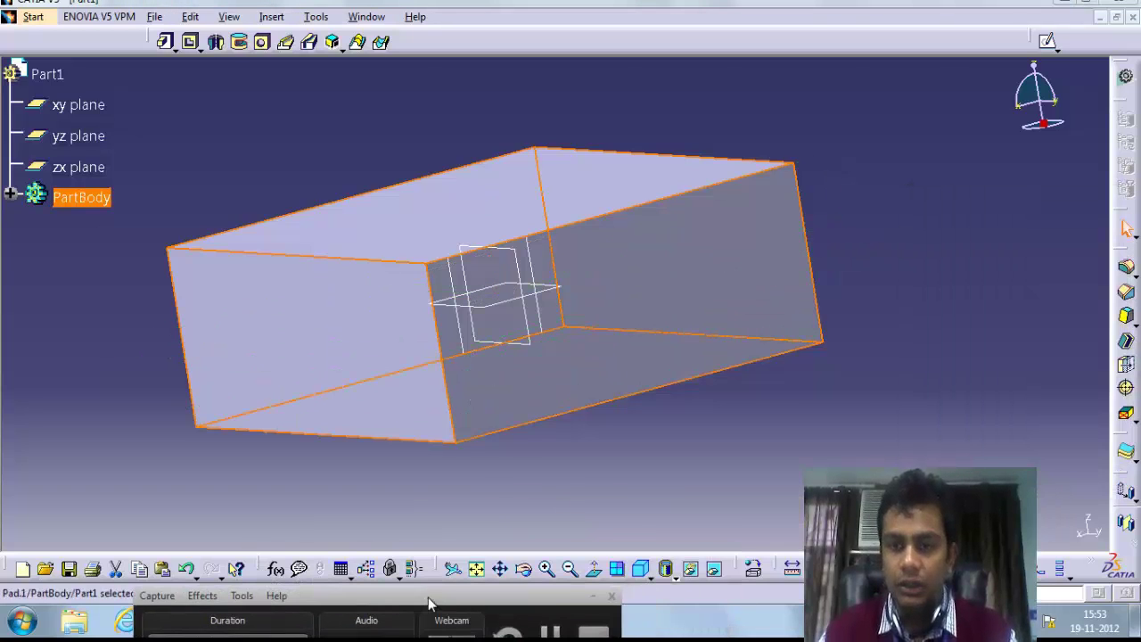
{"action": "left_click", "coordinate": [752, 568]}
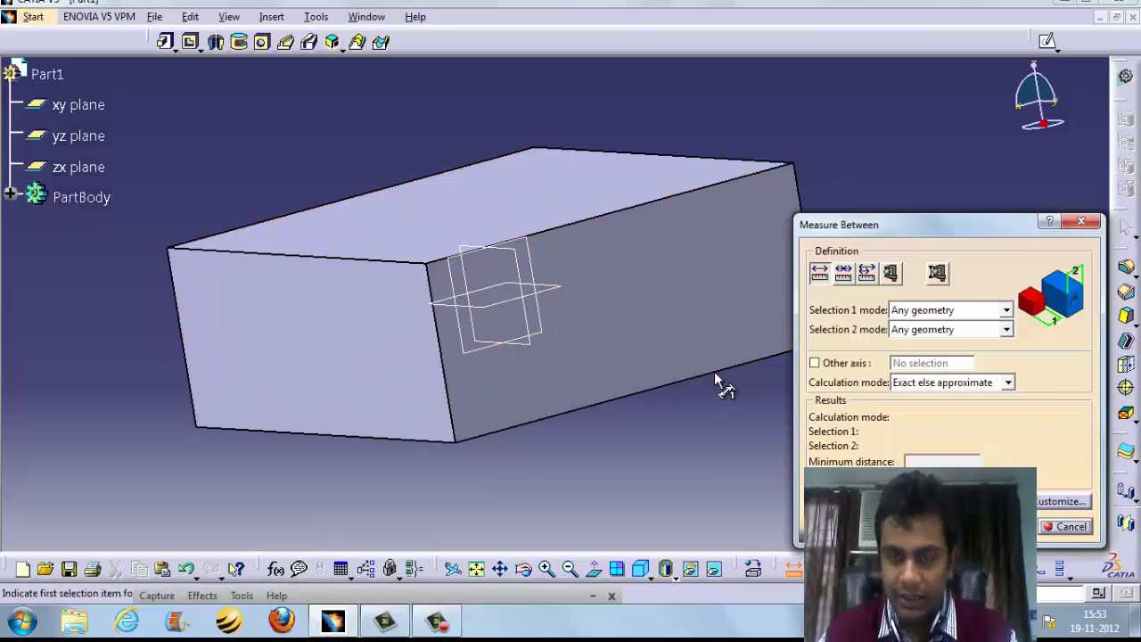
{"action": "left_click", "coordinate": [624, 223]}
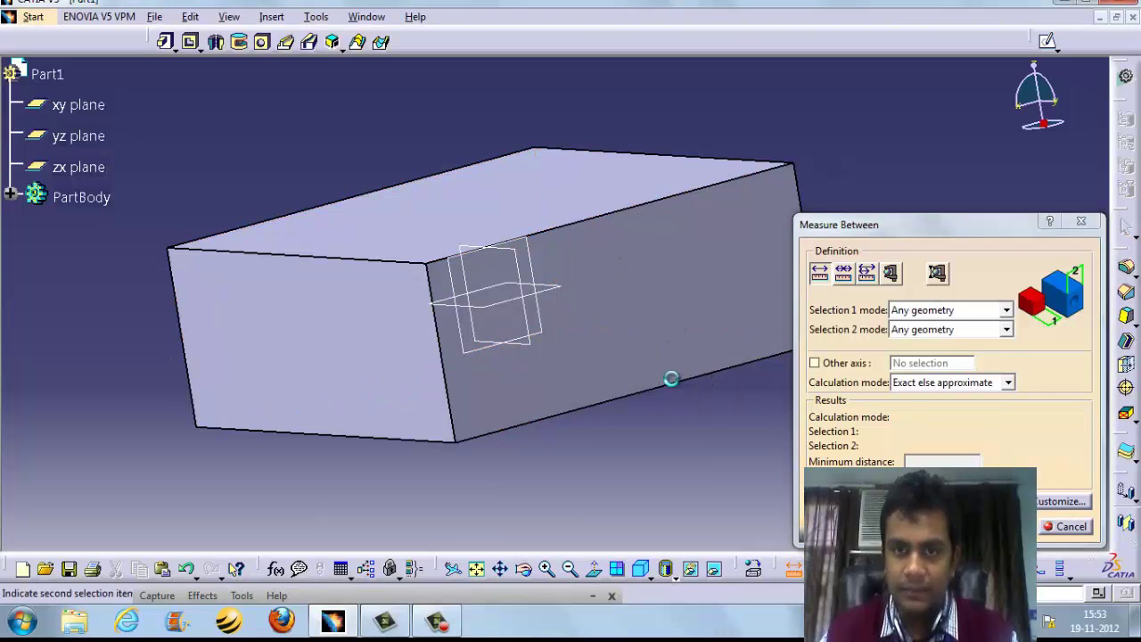
{"action": "left_click", "coordinate": [675, 385]}
{"action": "middle_click_drag", "start_coordinate": [633, 397], "coordinate": [580, 329]}
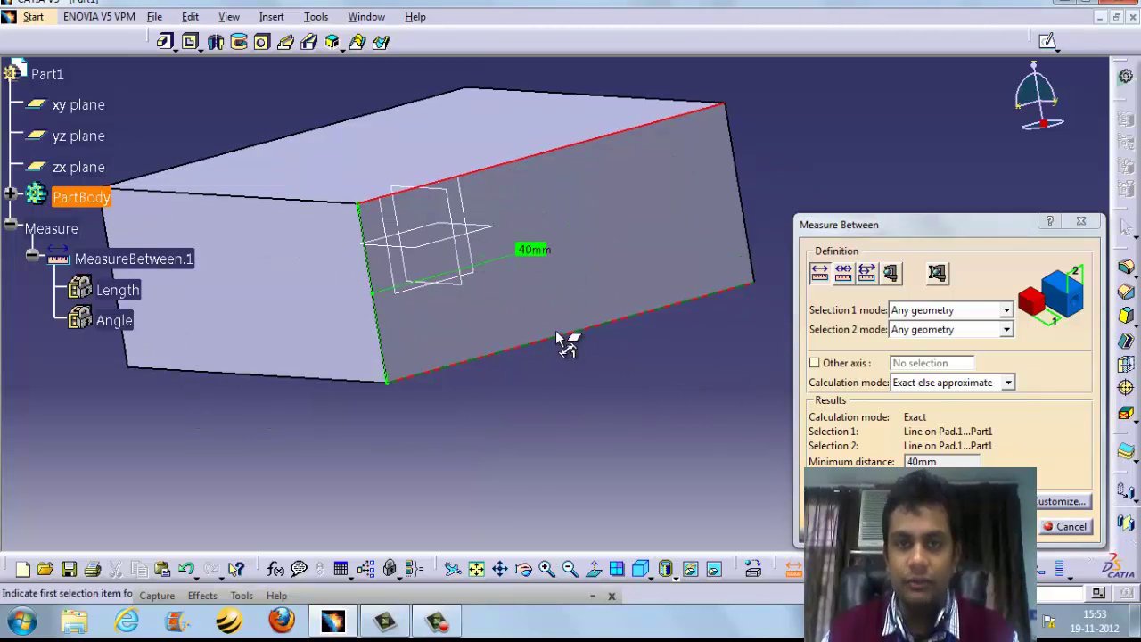
{"action": "left_click", "coordinate": [1070, 526]}
- Open a sketch on the block's top face and draw a small circle near its upper-left corner, with grid snapping off for the radius
{"action": "middle_click_drag", "start_coordinate": [701, 382], "coordinate": [747, 223]}
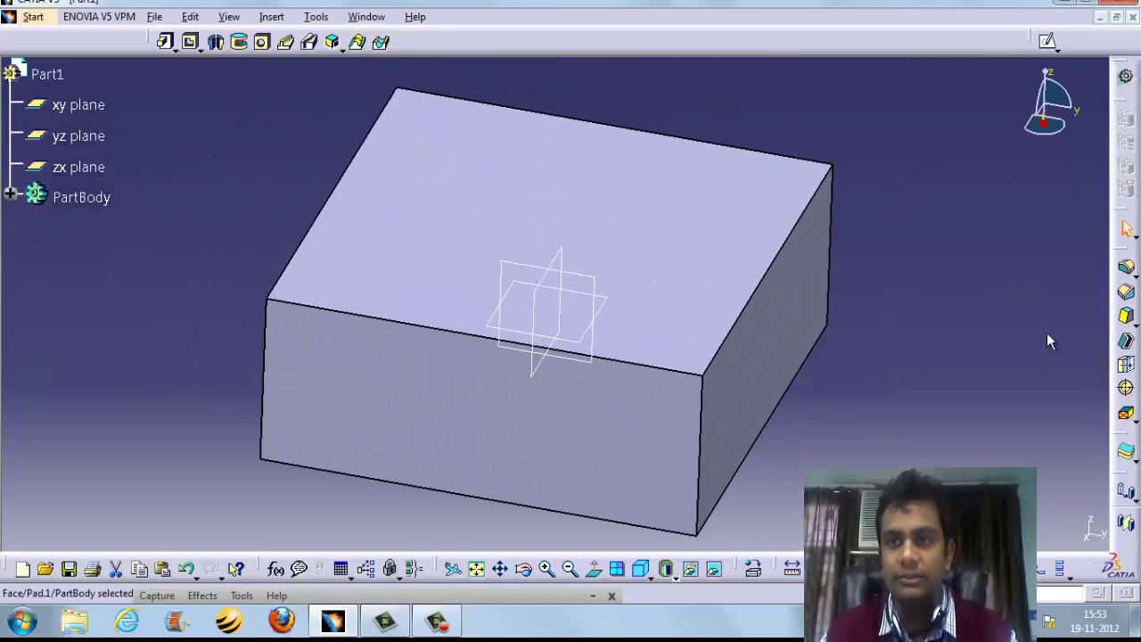
{"action": "left_click", "coordinate": [1047, 42]}
{"action": "mouse_move", "coordinate": [734, 312]}
{"action": "middle_mouse_down"}
{"action": "mouse_move", "coordinate": [835, 303]}
{"action": "mouse_move", "coordinate": [899, 338]}
{"action": "mouse_move", "coordinate": [975, 283]}
{"action": "middle_mouse_up"}
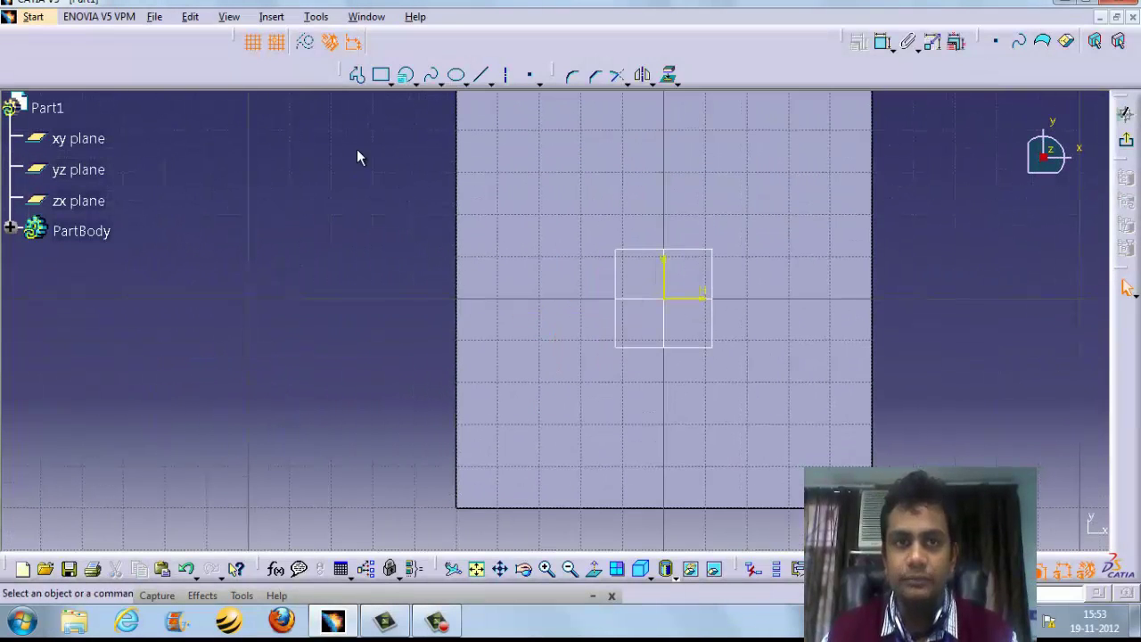
{"action": "left_click", "coordinate": [412, 83]}
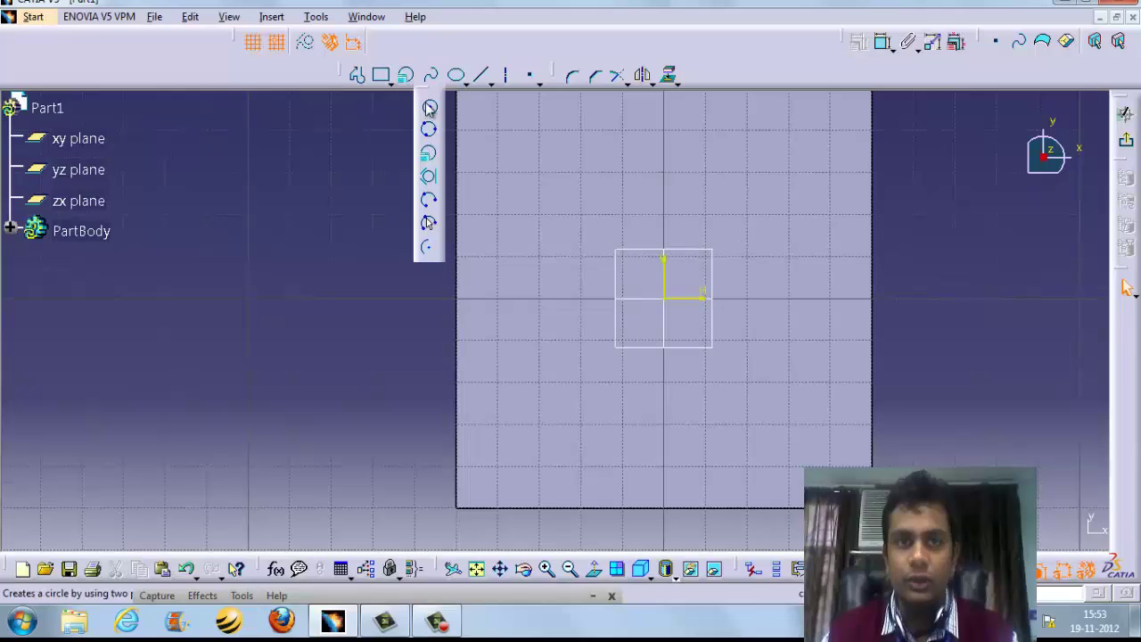
{"action": "left_click", "coordinate": [427, 109]}
{"action": "middle_click_drag", "start_coordinate": [558, 250], "coordinate": [585, 346]}
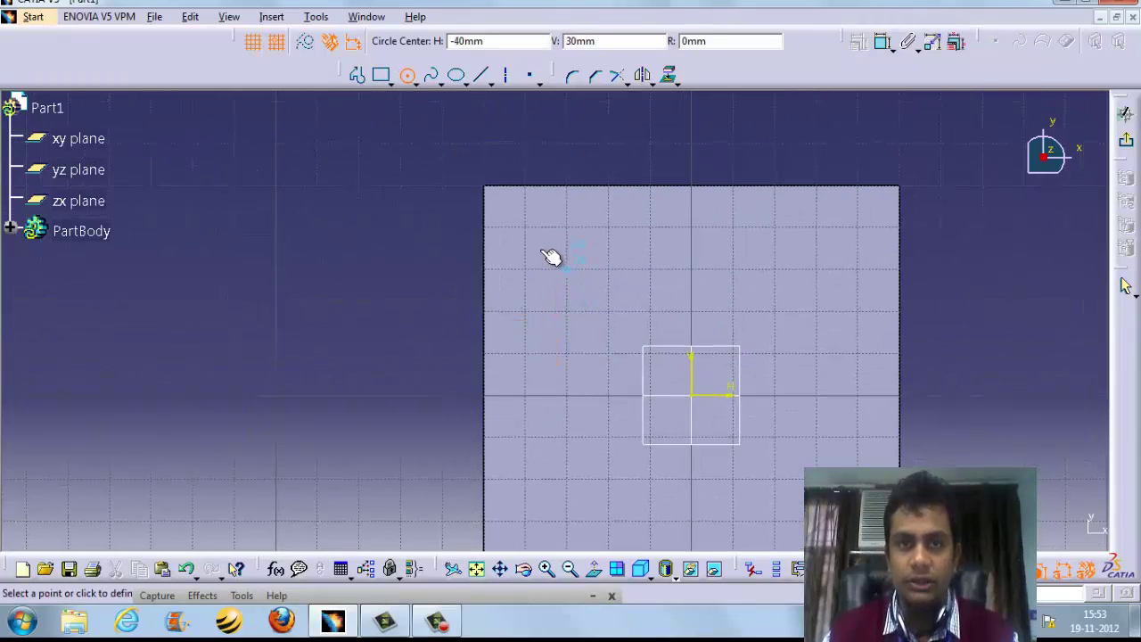
{"action": "left_click", "coordinate": [536, 248]}
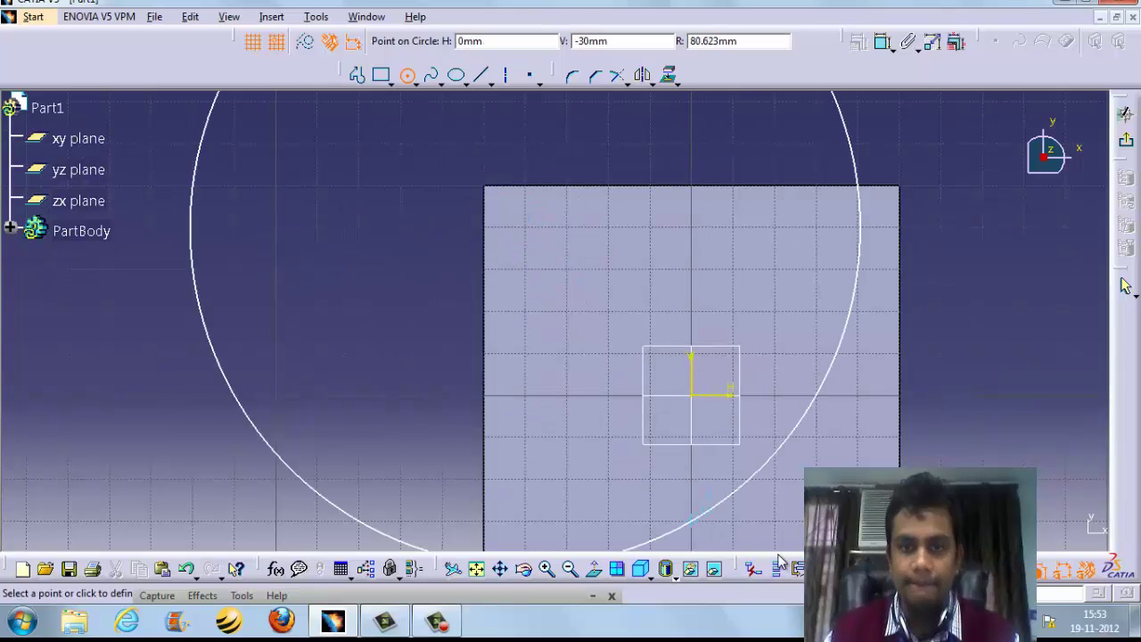
{"action": "left_click", "coordinate": [484, 186]}
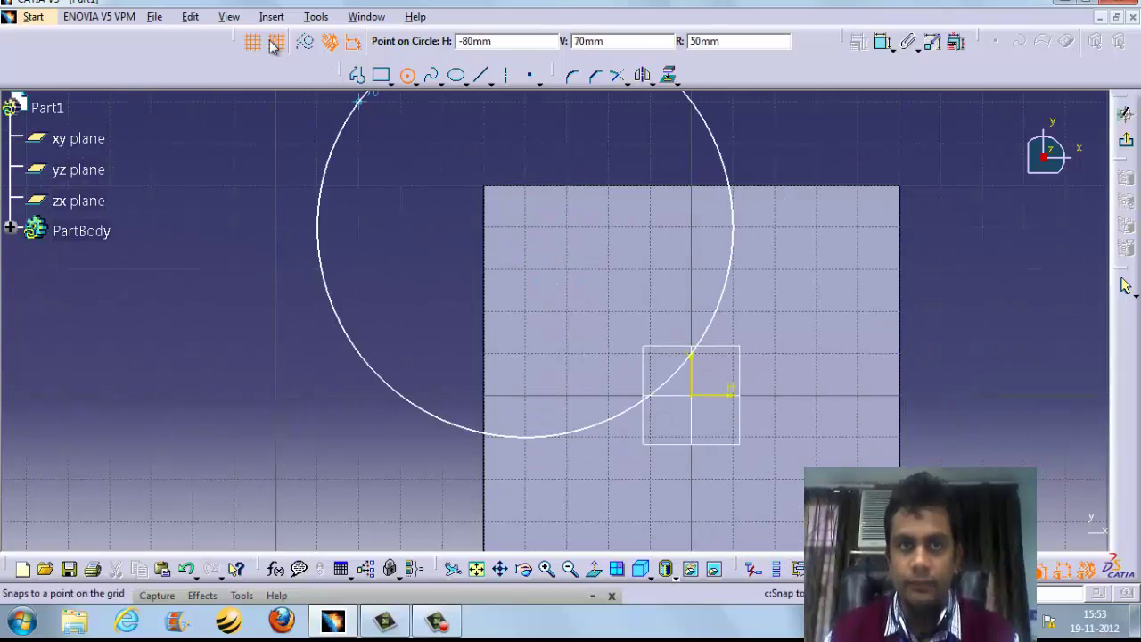
{"action": "left_click", "coordinate": [540, 211]}
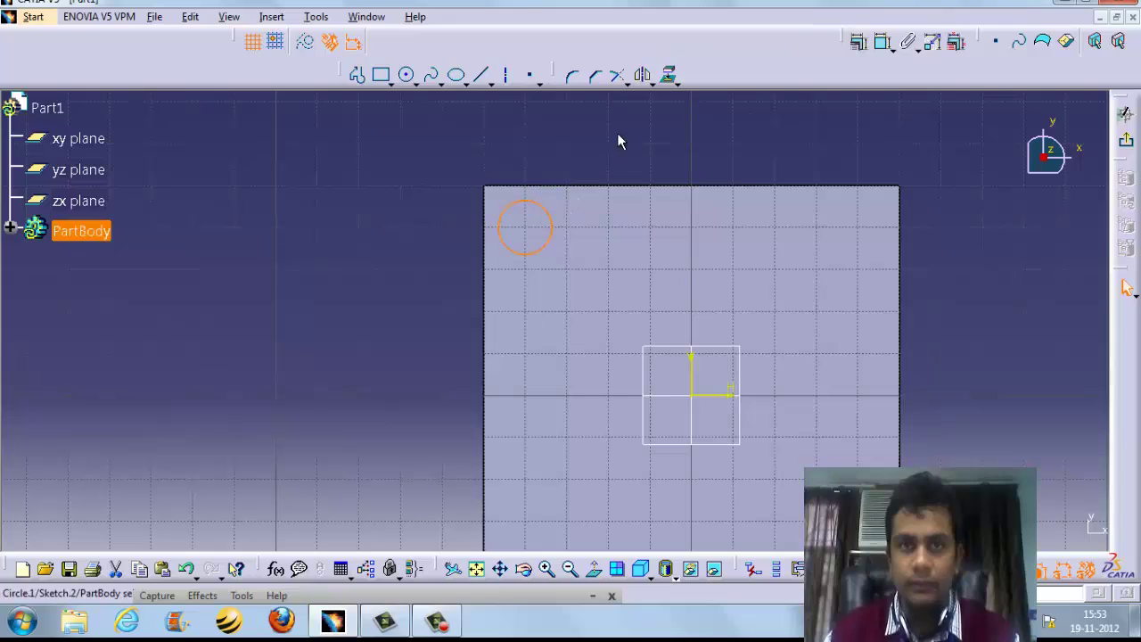
- Mirror the circle about the vertical axis and both circles about the horizontal axis, closing the sketch with one circle per corner
{"action": "middle_click_drag", "start_coordinate": [576, 129], "coordinate": [577, 130]}
{"action": "left_click", "coordinate": [577, 129]}
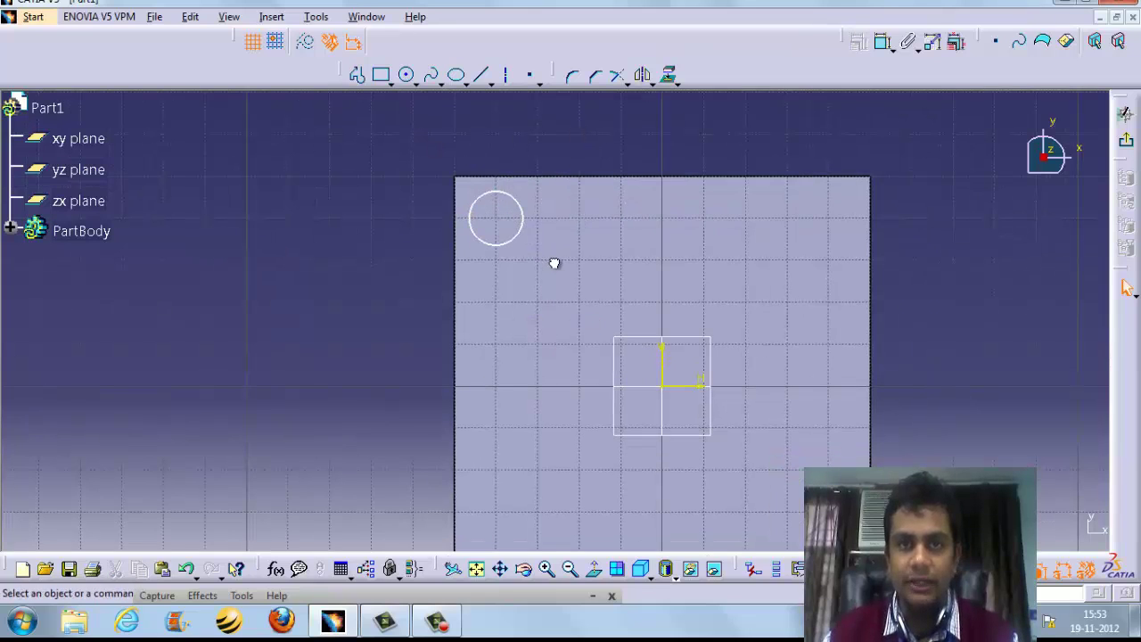
{"action": "left_click", "coordinate": [516, 237]}
{"action": "left_click", "coordinate": [644, 75]}
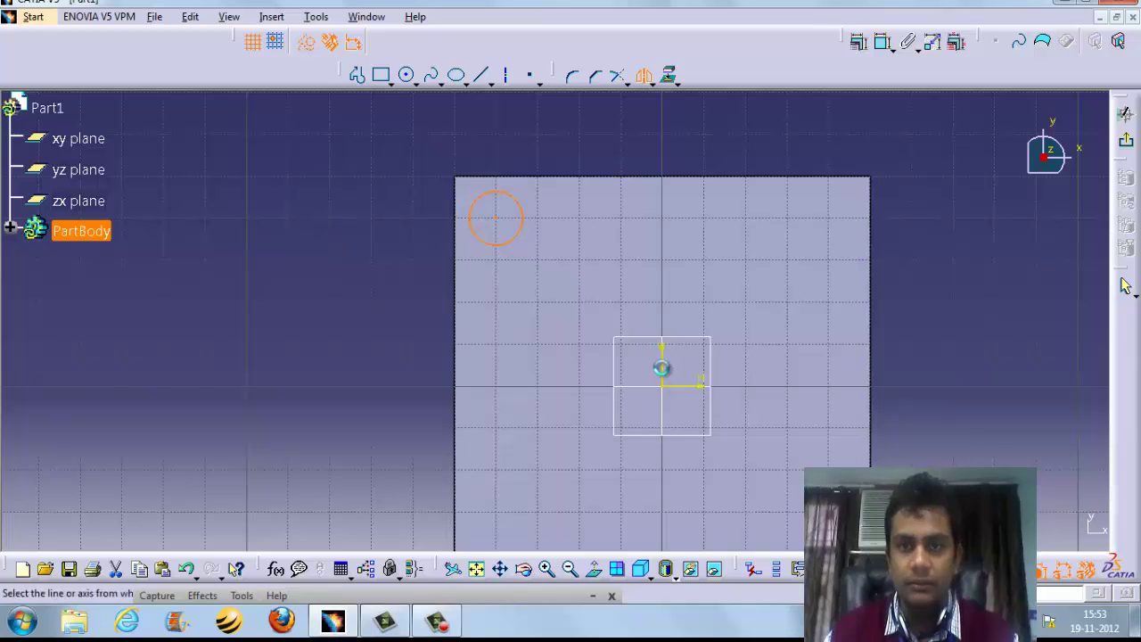
{"action": "left_click", "coordinate": [660, 352]}
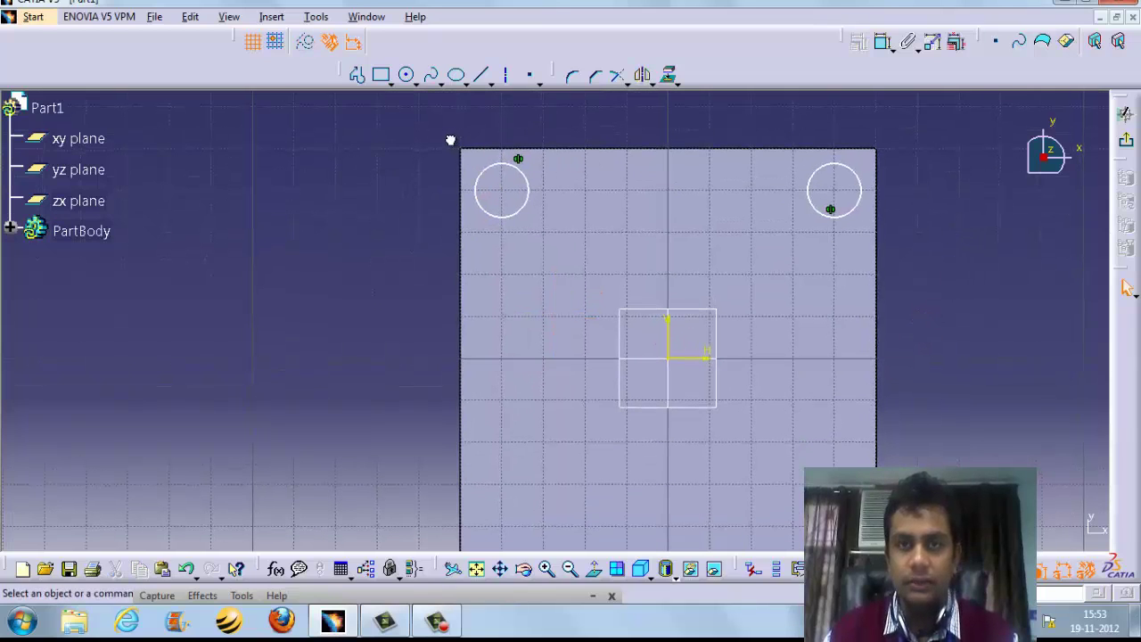
{"action": "key", "text": "ctrl+a"}
{"action": "left_click", "coordinate": [645, 77]}
{"action": "left_click", "coordinate": [704, 360]}
{"action": "middle_click_drag", "start_coordinate": [876, 396], "coordinate": [828, 305]}
{"action": "left_click", "coordinate": [1125, 144]}
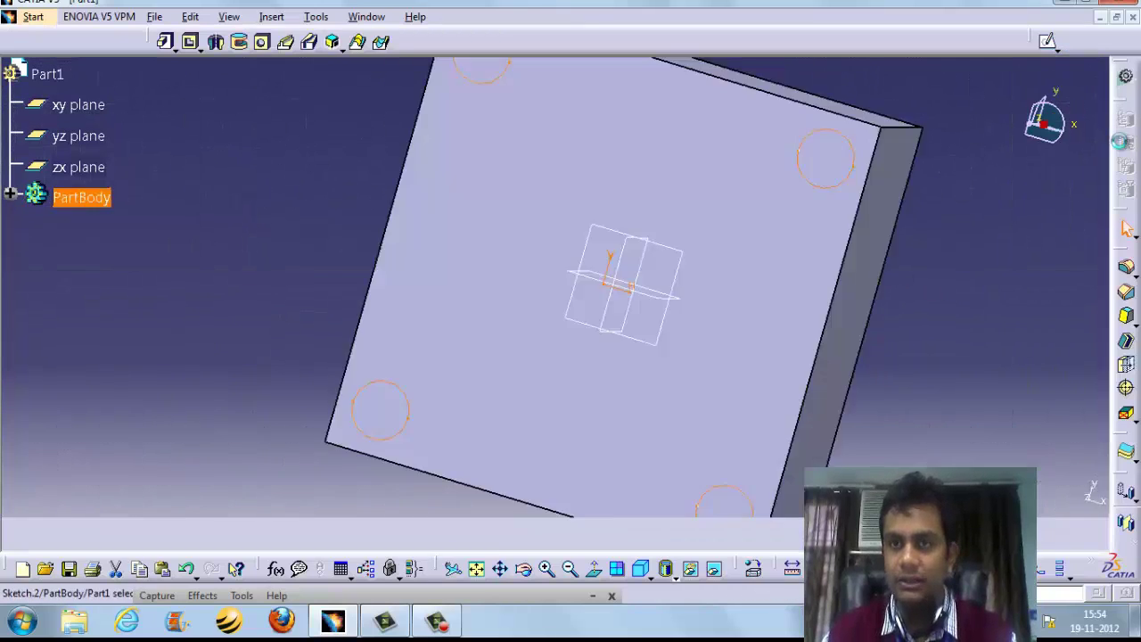
- Try padding the four corner circles 20 mm up from the block's top face, and undo that pad
{"action": "middle_click_drag", "start_coordinate": [758, 184], "coordinate": [639, 120]}
{"action": "left_click", "coordinate": [160, 162]}
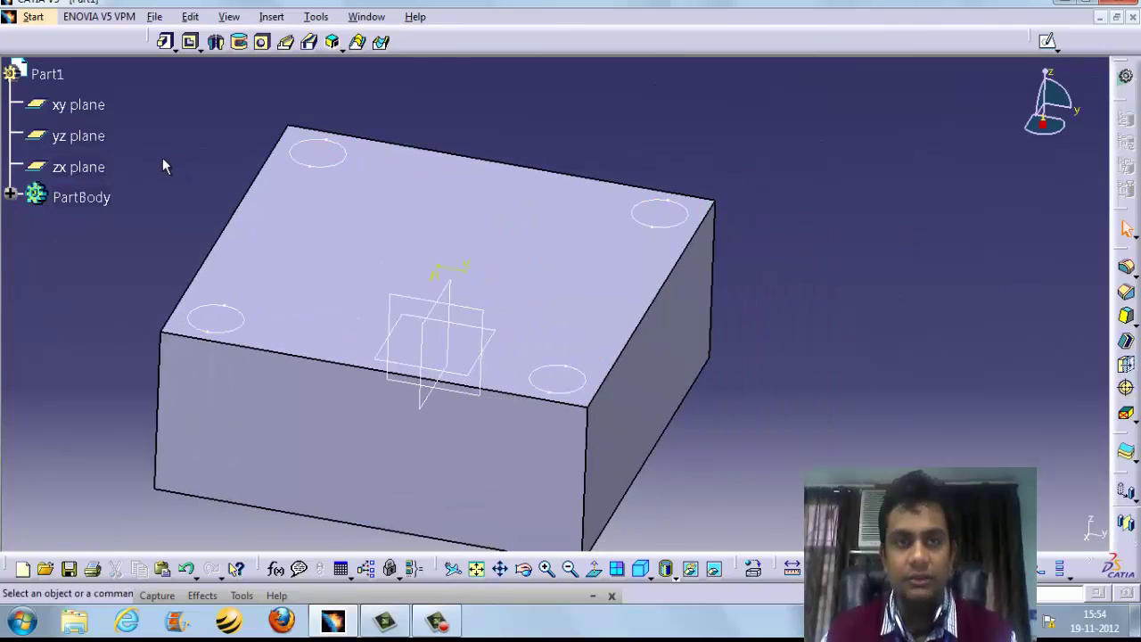
{"action": "left_click", "coordinate": [165, 43]}
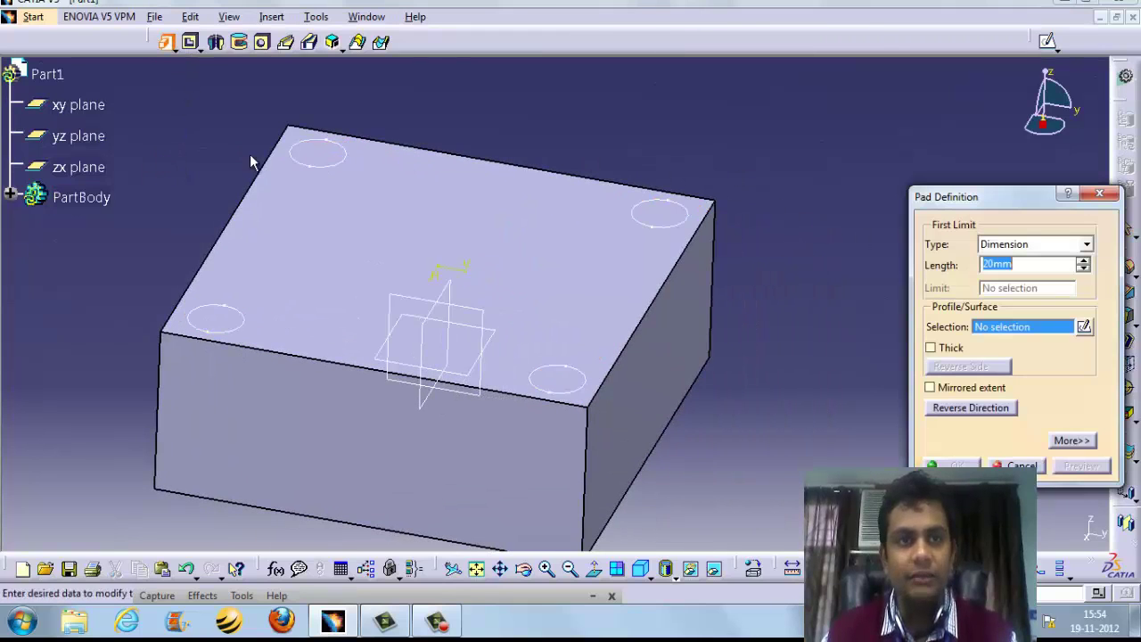
{"action": "left_click", "coordinate": [306, 167]}
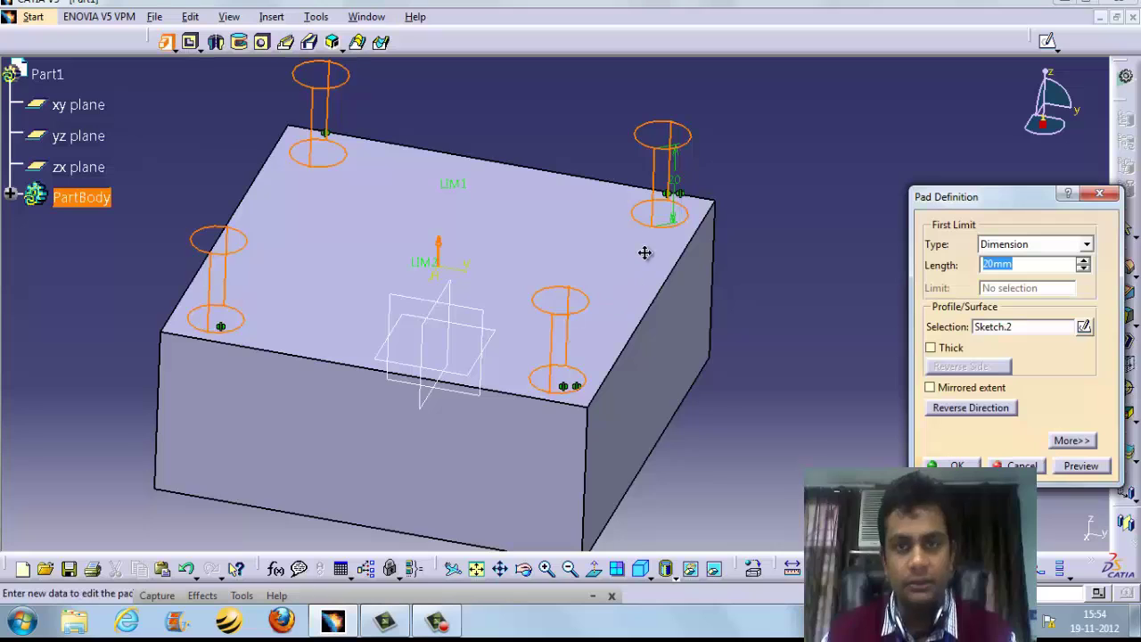
{"action": "middle_click_drag", "start_coordinate": [635, 249], "coordinate": [673, 256]}
{"action": "left_click", "coordinate": [951, 465]}
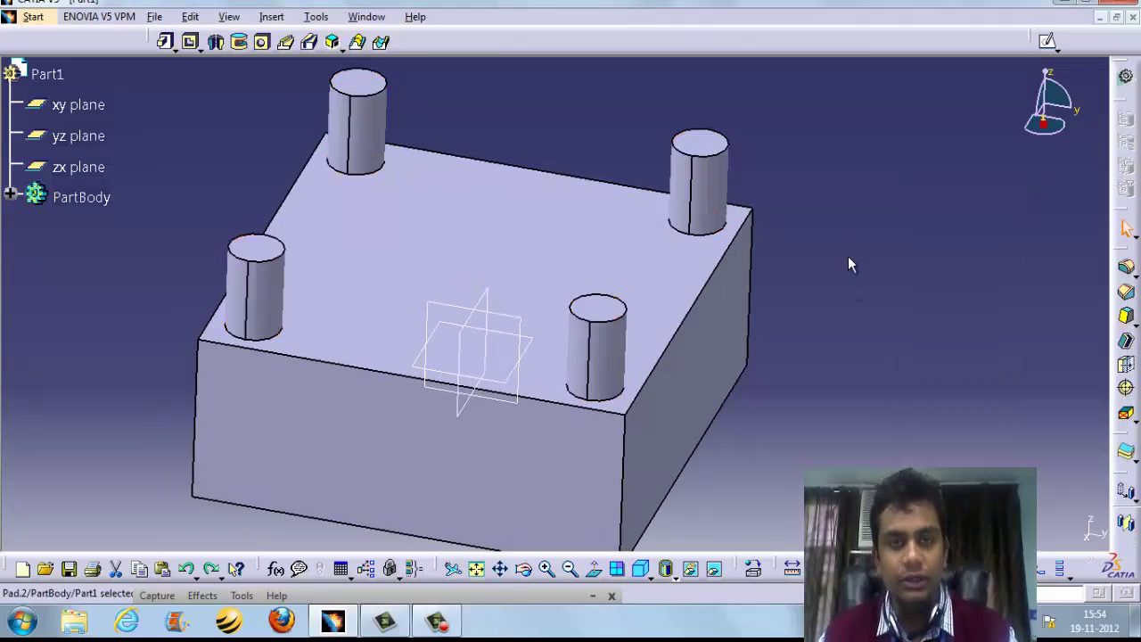
{"action": "key", "text": "ctrl+z"}
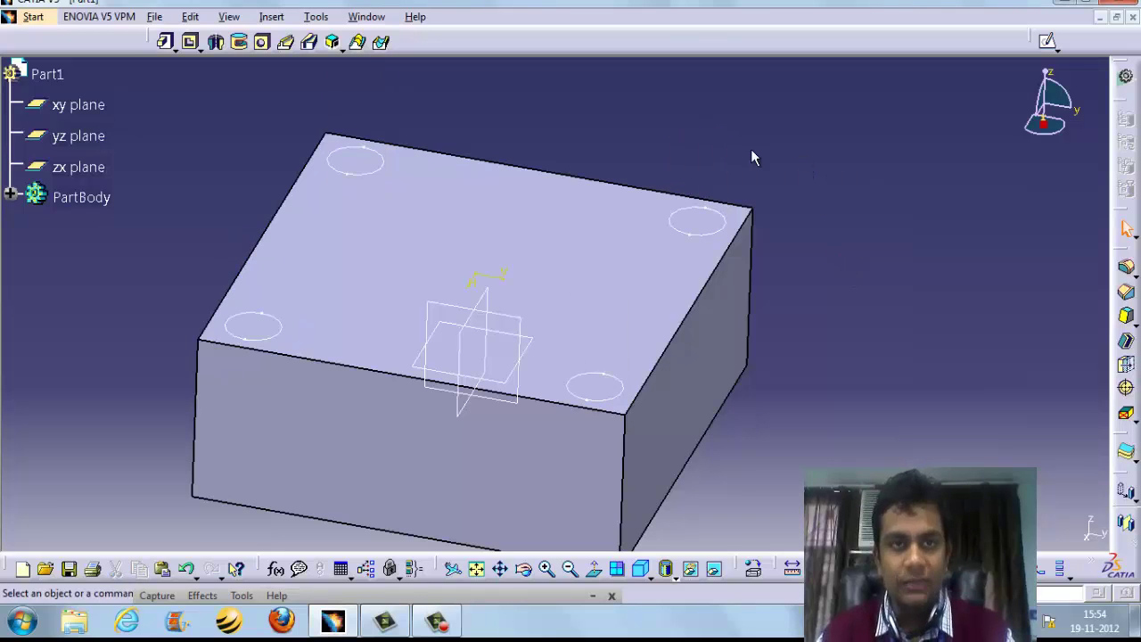
- Cut a pocket 49 mm deep from the four-circle sketch so that the holes pass through the block
{"action": "left_click", "coordinate": [190, 44]}
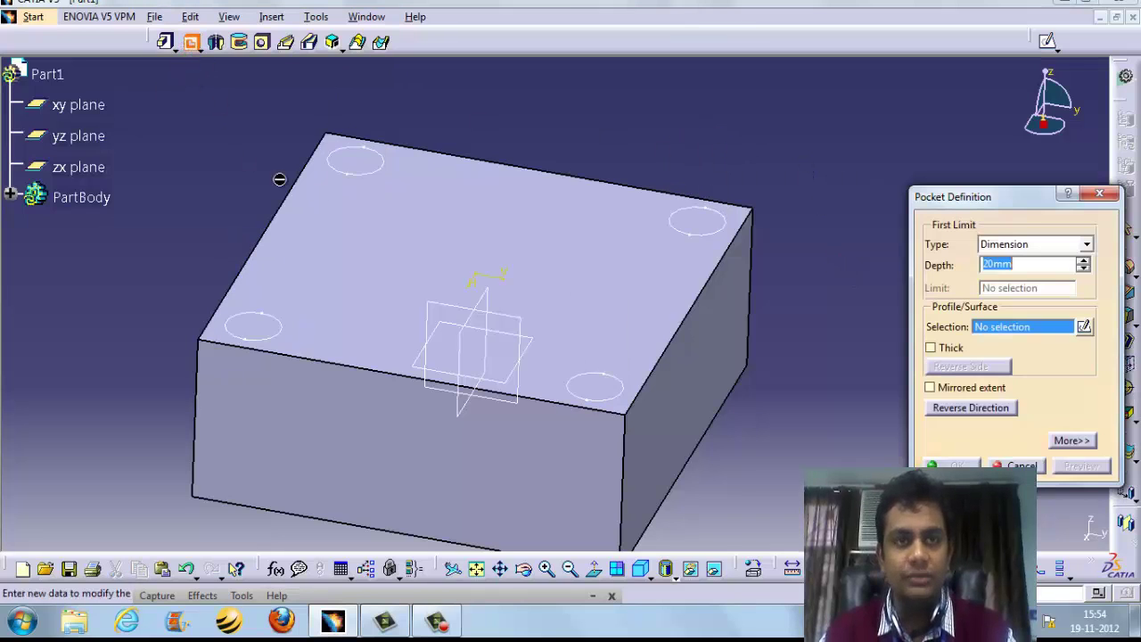
{"action": "left_click", "coordinate": [395, 172]}
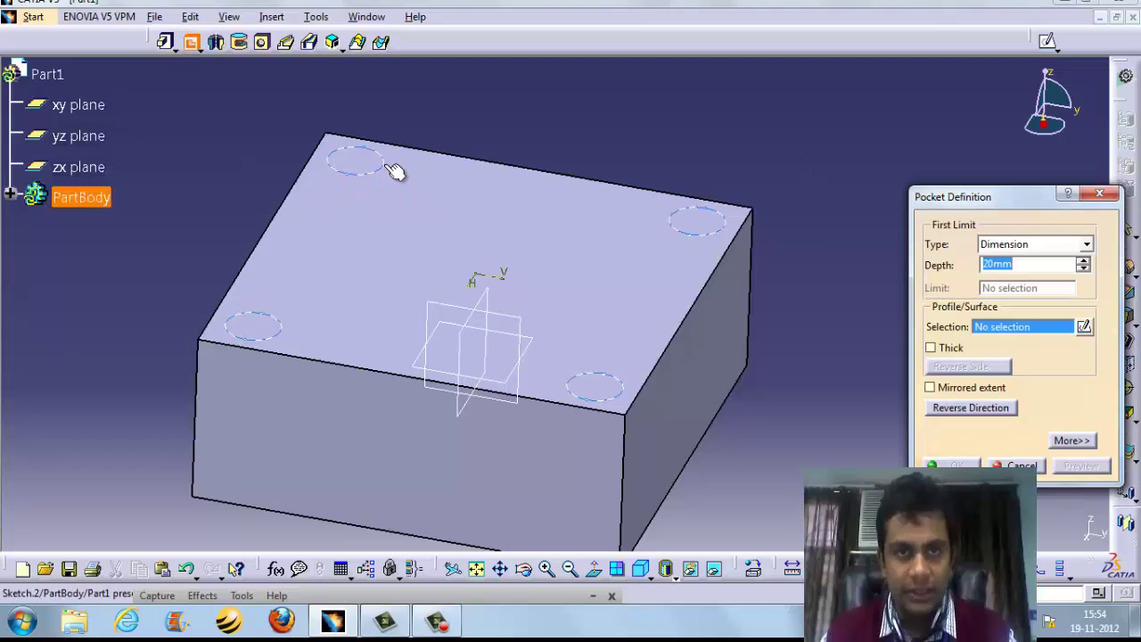
{"action": "left_click", "coordinate": [1086, 468]}
{"action": "middle_click_drag", "start_coordinate": [624, 311], "coordinate": [715, 404]}
{"action": "middle_click_drag", "start_coordinate": [785, 344], "coordinate": [606, 263]}
{"action": "left_click", "coordinate": [1083, 259]}
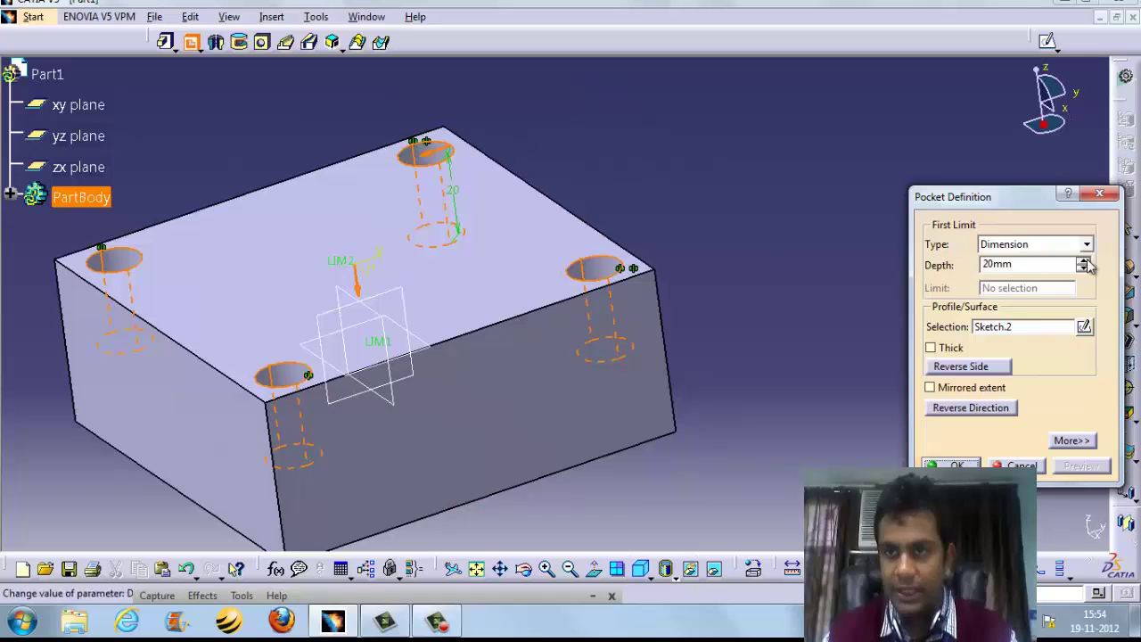
{"action": "left_click_drag", "start_coordinate": [1087, 266], "coordinate": [1086, 263]}
{"action": "middle_click_drag", "start_coordinate": [846, 352], "coordinate": [690, 346]}
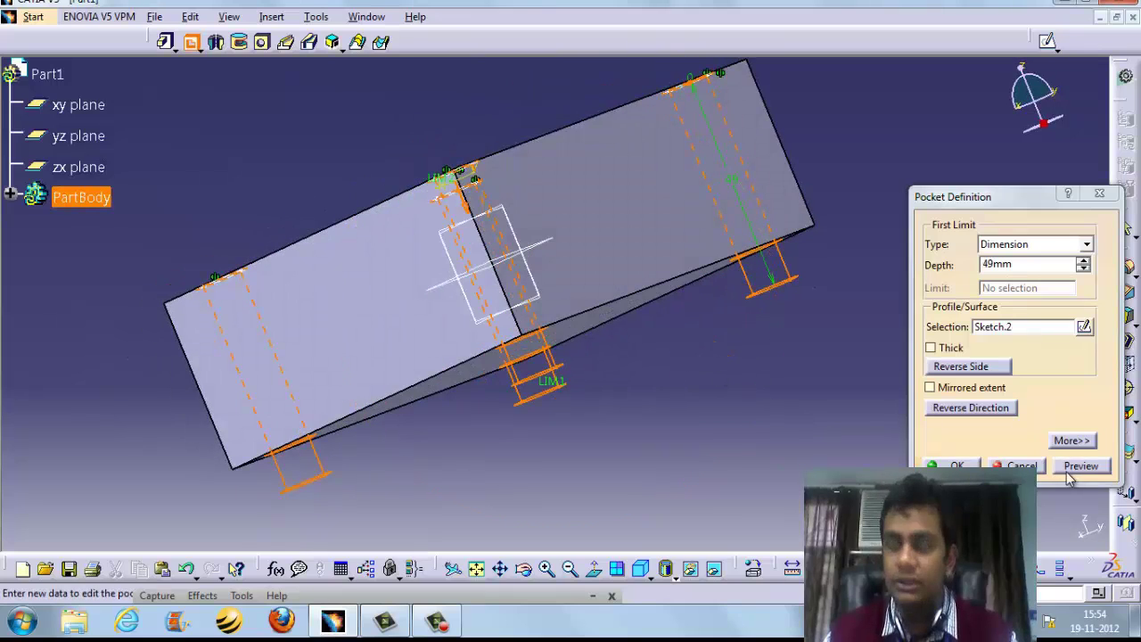
{"action": "left_click", "coordinate": [1079, 470]}
{"action": "left_click", "coordinate": [951, 464]}
- Undo the pocket, the corner-circle sketch, the block and its base sketch
{"action": "middle_click_drag", "start_coordinate": [517, 153], "coordinate": [670, 372]}
{"action": "key", "text": "ctrl+z"}
{"action": "key", "text": "ctrl+z"}
{"action": "key", "text": "ctrl+z"}
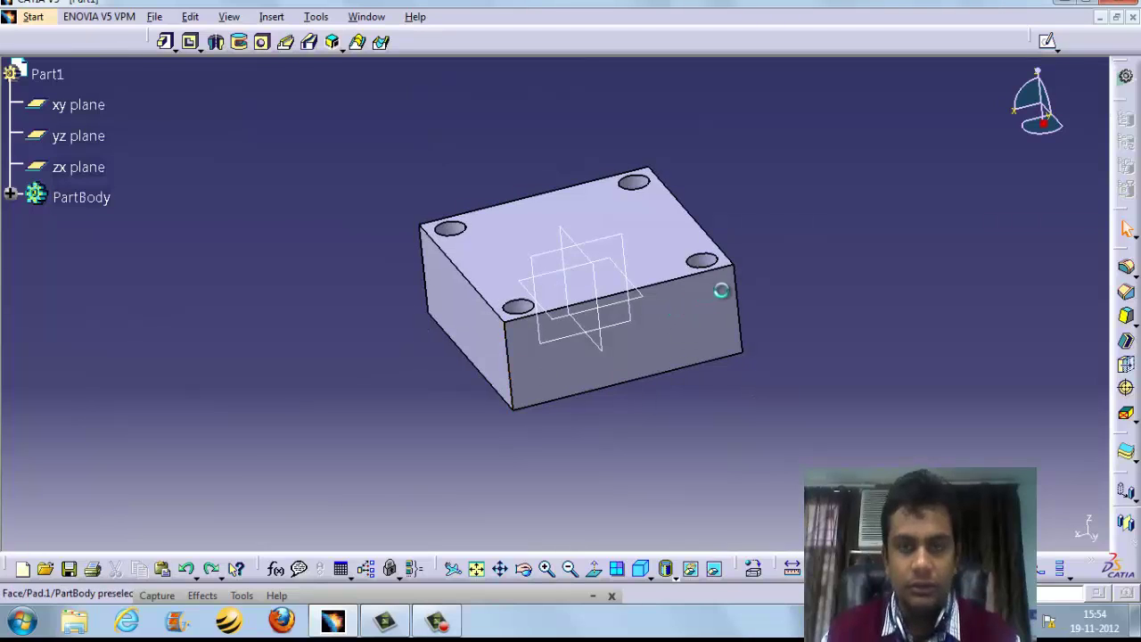
{"action": "key", "text": "ctrl+z"}
{"action": "key", "text": "ctrl+z"}
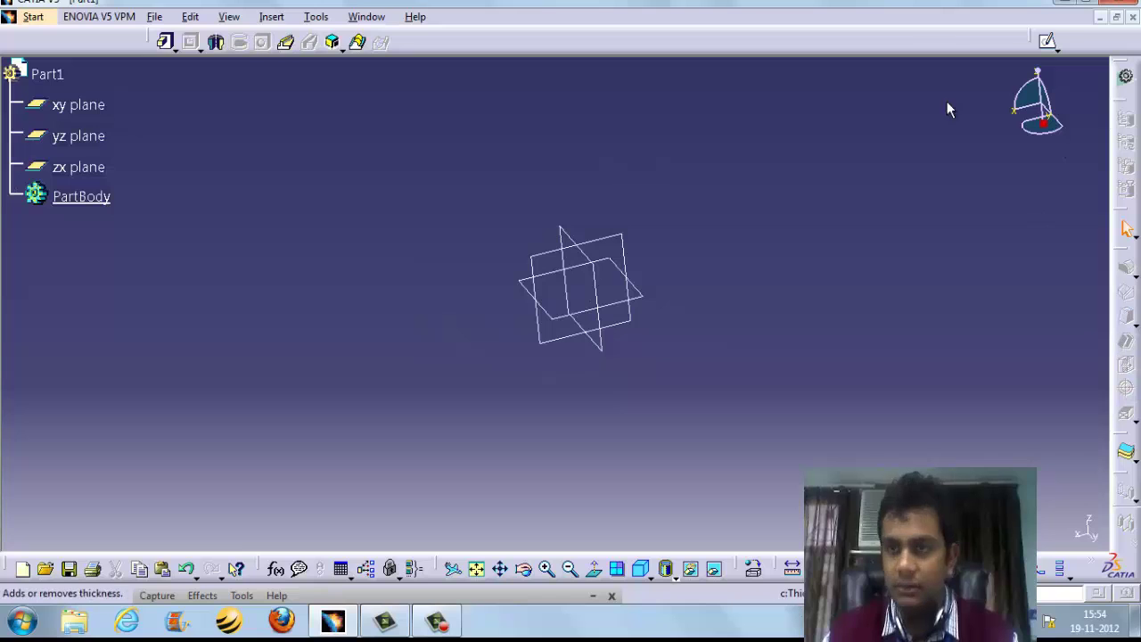
- Sketch a closed profile on the xy plane with a vertical straight edge about 151 mm long and a pointed bulge on the opposite side
{"action": "left_click", "coordinate": [1047, 41]}
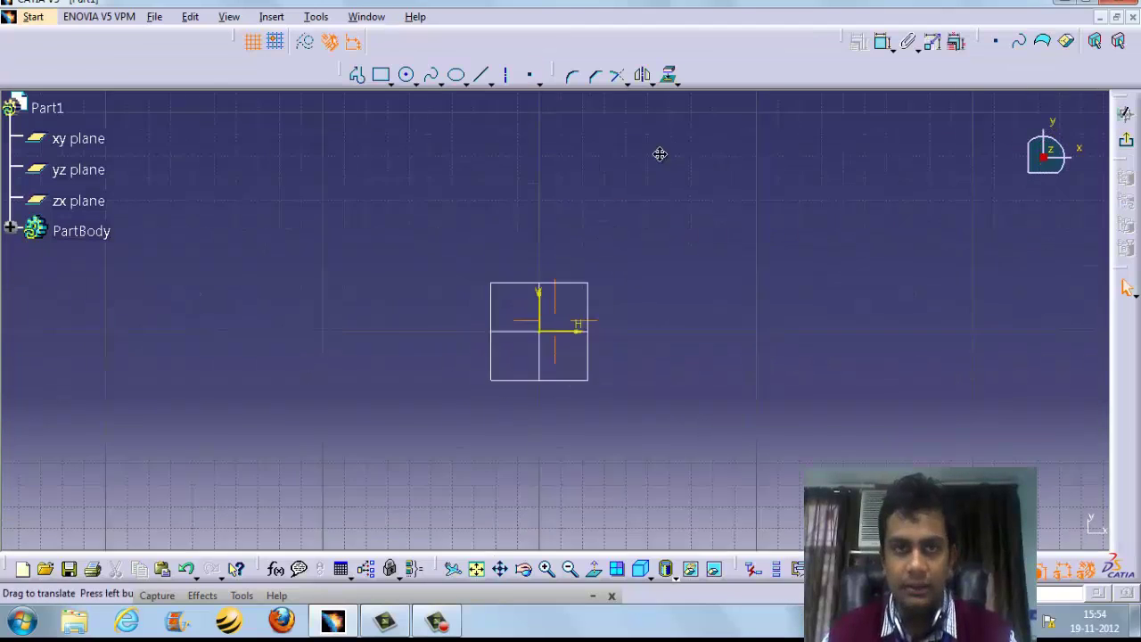
{"action": "left_click", "coordinate": [356, 74]}
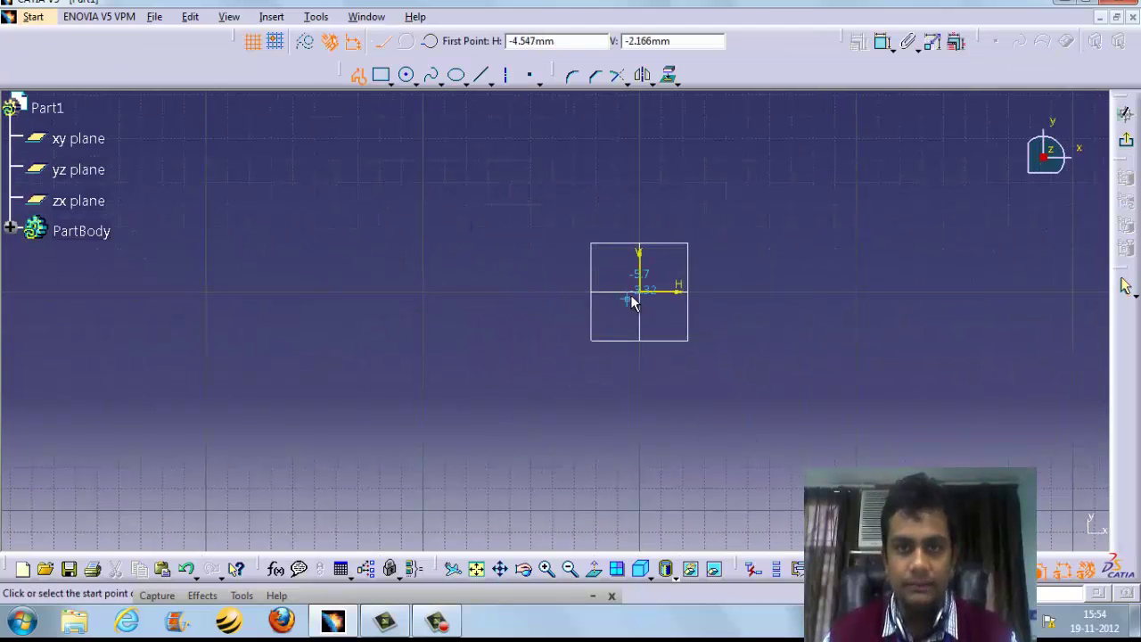
{"action": "left_click", "coordinate": [582, 241]}
{"action": "left_click", "coordinate": [583, 260]}
{"action": "left_click", "coordinate": [505, 364]}
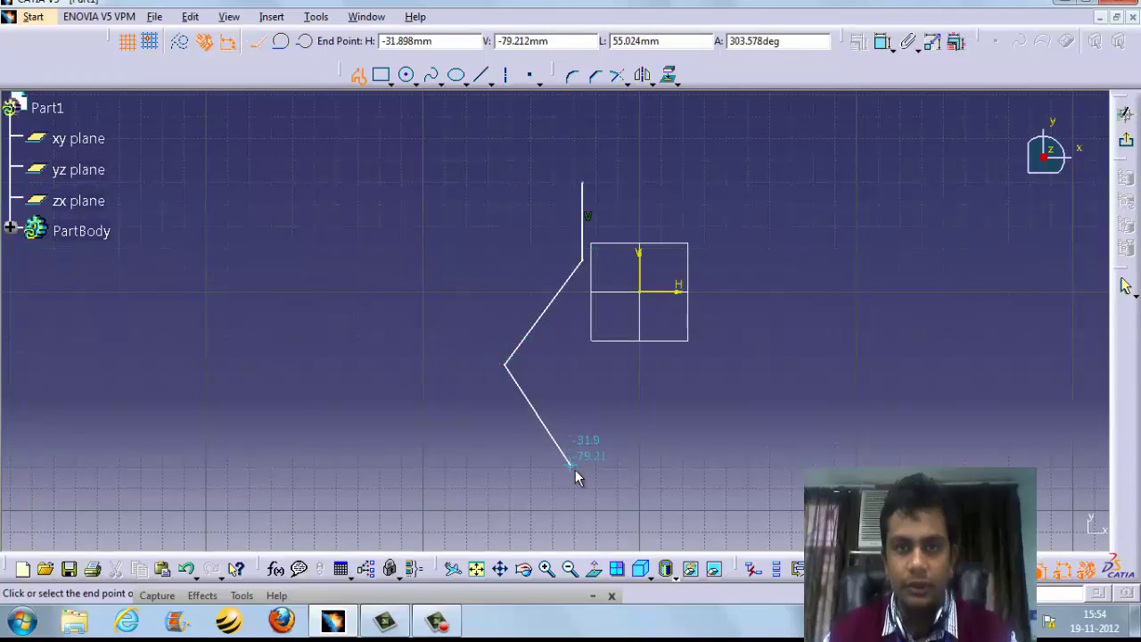
{"action": "double_click", "coordinate": [578, 439]}
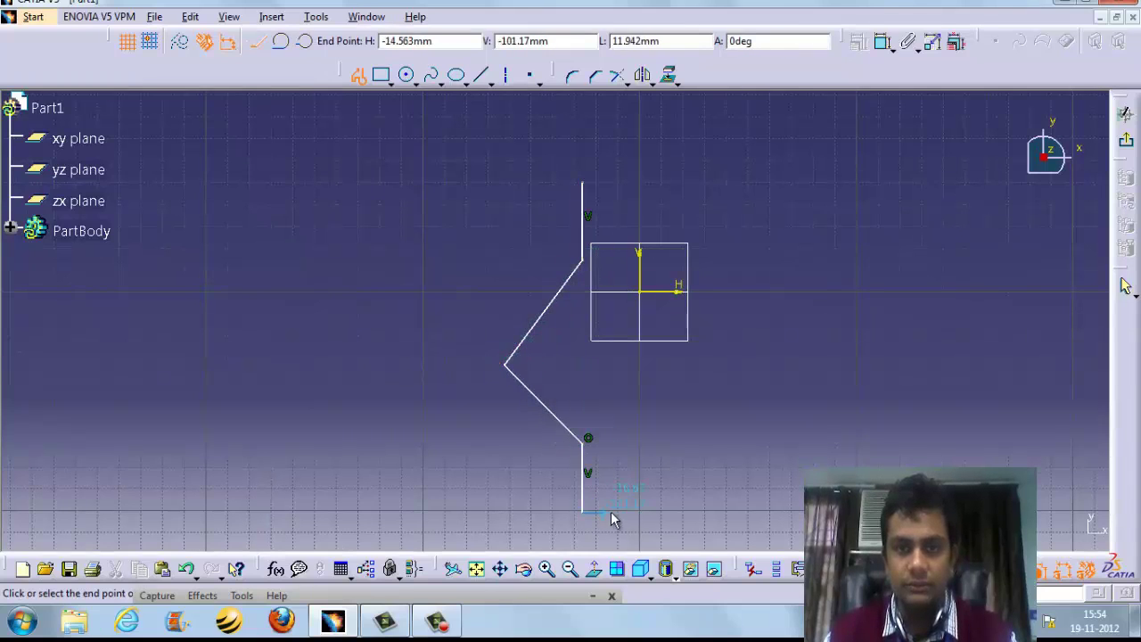
{"action": "left_click", "coordinate": [621, 488]}
{"action": "left_click", "coordinate": [623, 182]}
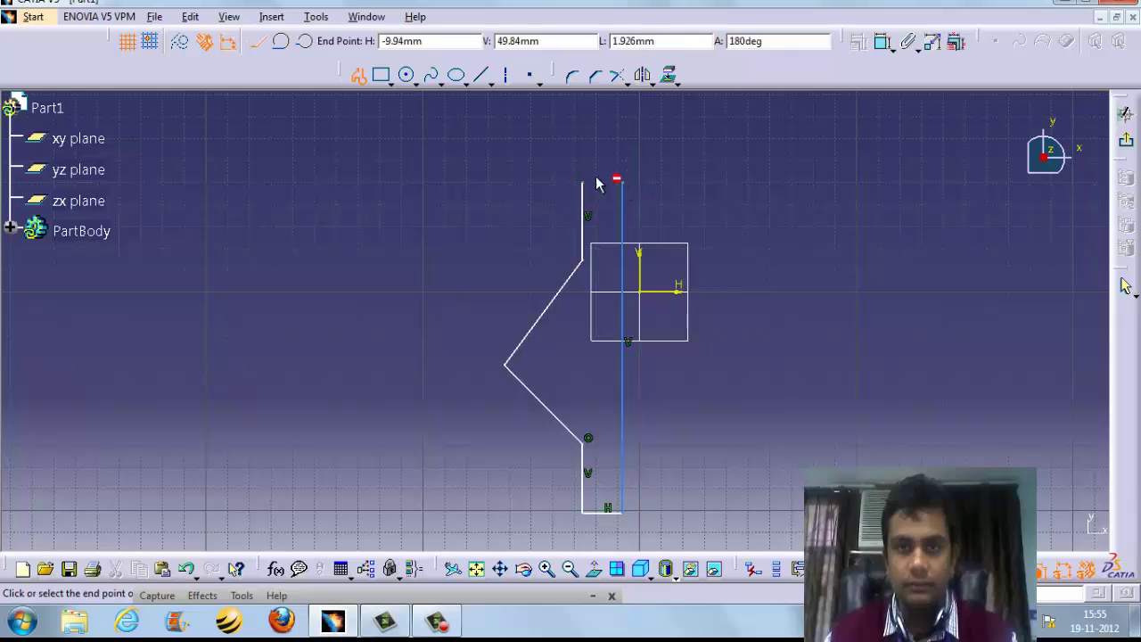
{"action": "left_click", "coordinate": [582, 183]}
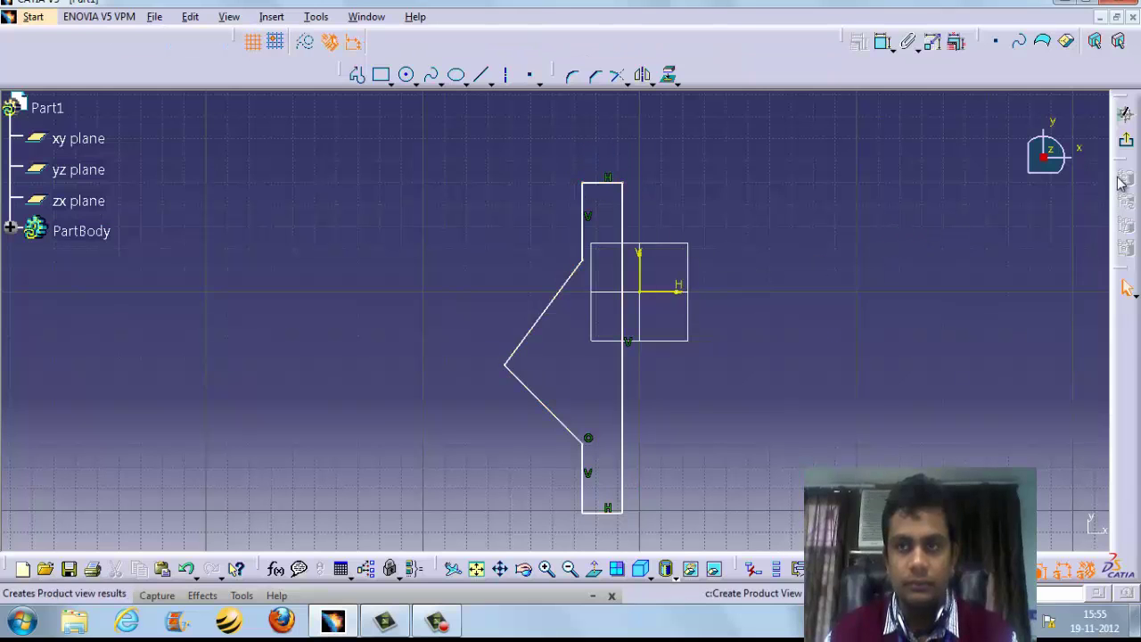
{"action": "left_click", "coordinate": [1128, 144]}
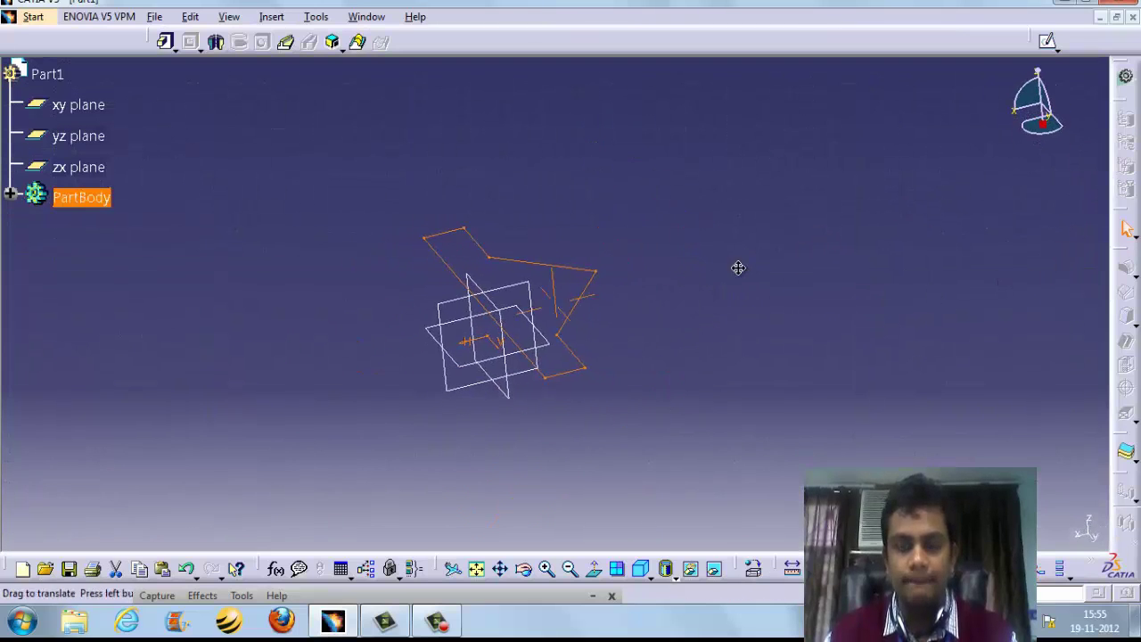
- Revolve the profile with Shaft through 360 degrees about its long straight edge and preview the solid
{"action": "left_click", "coordinate": [701, 169]}
{"action": "middle_click_drag", "start_coordinate": [562, 377], "coordinate": [618, 390]}
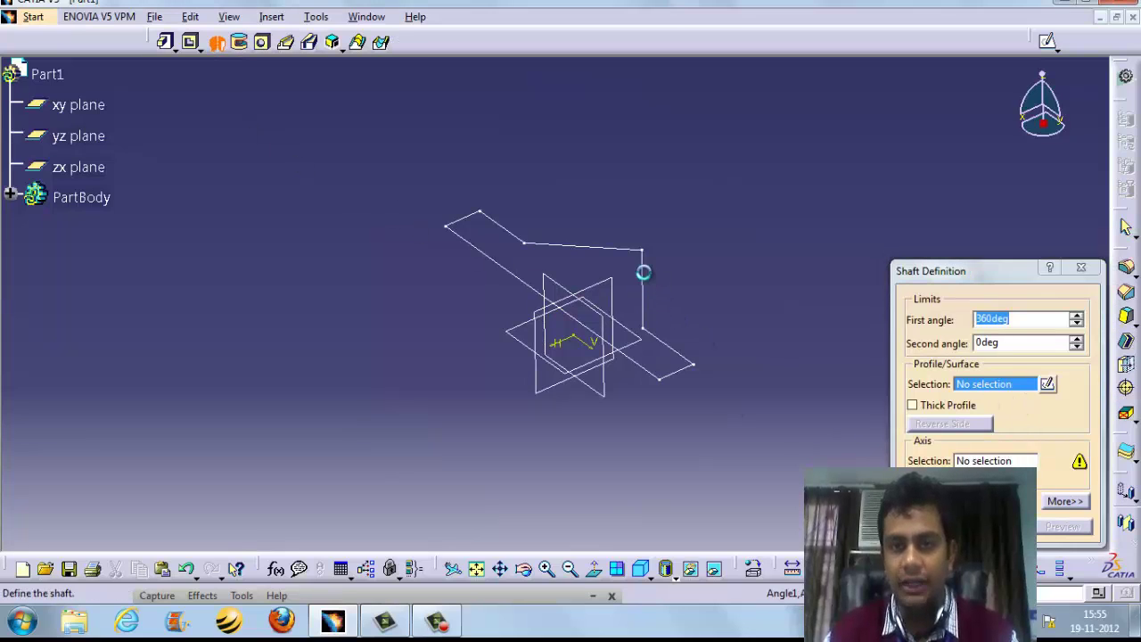
{"action": "left_click", "coordinate": [646, 279]}
{"action": "left_click", "coordinate": [636, 364]}
{"action": "mouse_move", "coordinate": [668, 428]}
{"action": "middle_mouse_down"}
{"action": "mouse_move", "coordinate": [677, 441]}
{"action": "mouse_move", "coordinate": [473, 419]}
{"action": "mouse_move", "coordinate": [535, 375]}
{"action": "middle_mouse_up"}
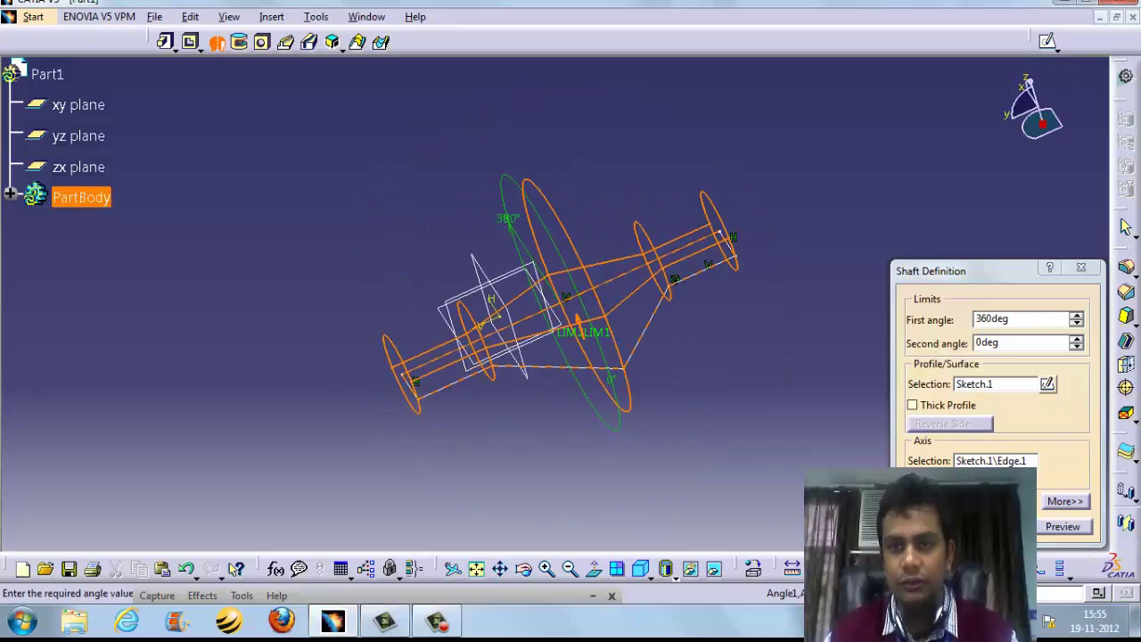
{"action": "double_click", "coordinate": [1020, 318]}
{"action": "left_click", "coordinate": [1063, 526]}
{"action": "middle_click_drag", "start_coordinate": [669, 435], "coordinate": [719, 314]}
- Set the shaft's first angle to 180 degrees and inspect the half-revolved solid
{"action": "left_click_drag", "start_coordinate": [1034, 320], "coordinate": [918, 313]}
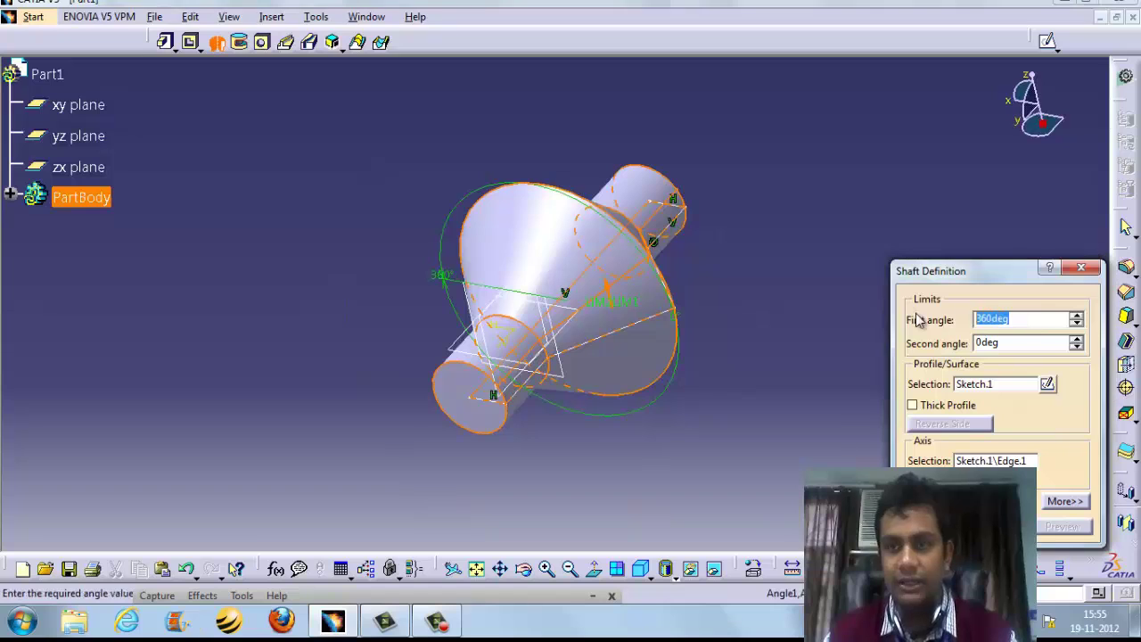
{"action": "type", "text": "180"}
{"action": "key", "text": "Return"}
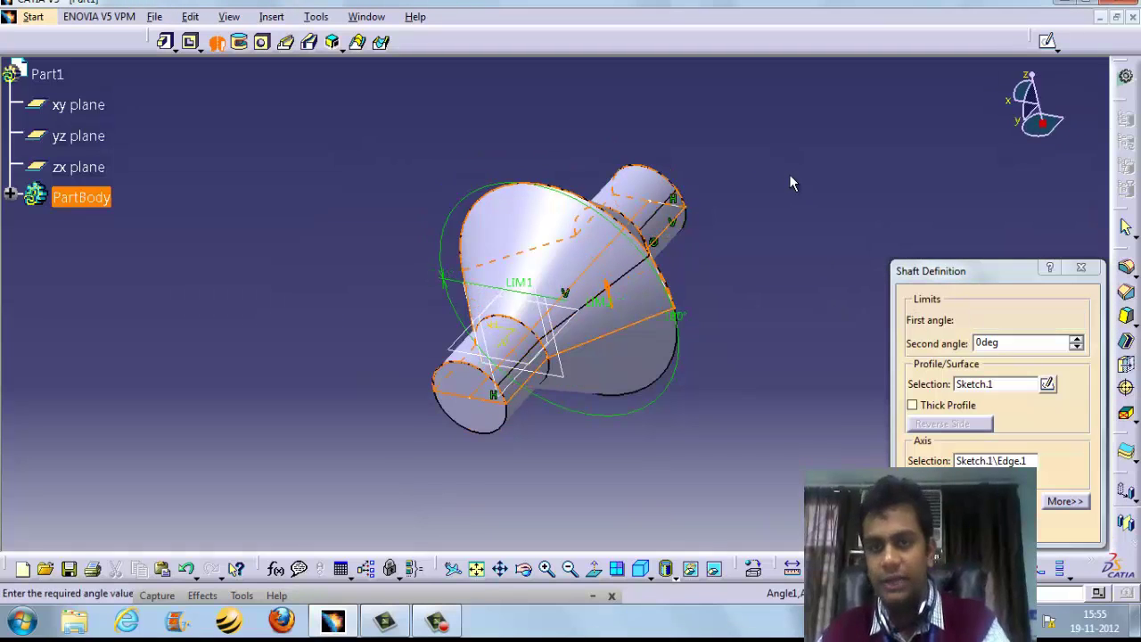
{"action": "middle_click_drag", "start_coordinate": [739, 316], "coordinate": [603, 250]}
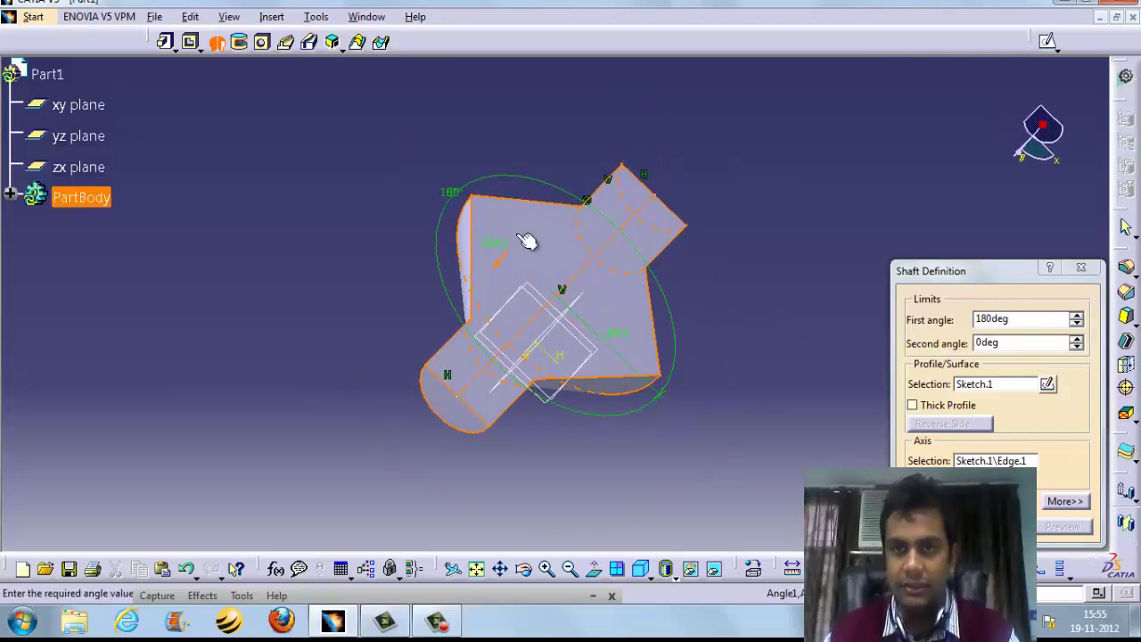
- Shift the shaft's second limit in the model to -32 degrees and preview the partial revolution
{"action": "left_click_drag", "start_coordinate": [501, 245], "coordinate": [502, 333]}
{"action": "mouse_move", "coordinate": [477, 278]}
{"action": "left_mouse_down"}
{"action": "mouse_move", "coordinate": [474, 214]}
{"action": "mouse_move", "coordinate": [469, 258]}
{"action": "mouse_move", "coordinate": [480, 269]}
{"action": "left_mouse_up"}
{"action": "left_click", "coordinate": [1087, 523]}
{"action": "middle_click_drag", "start_coordinate": [744, 474], "coordinate": [779, 401]}
{"action": "middle_click_drag", "start_coordinate": [513, 432], "coordinate": [612, 323]}
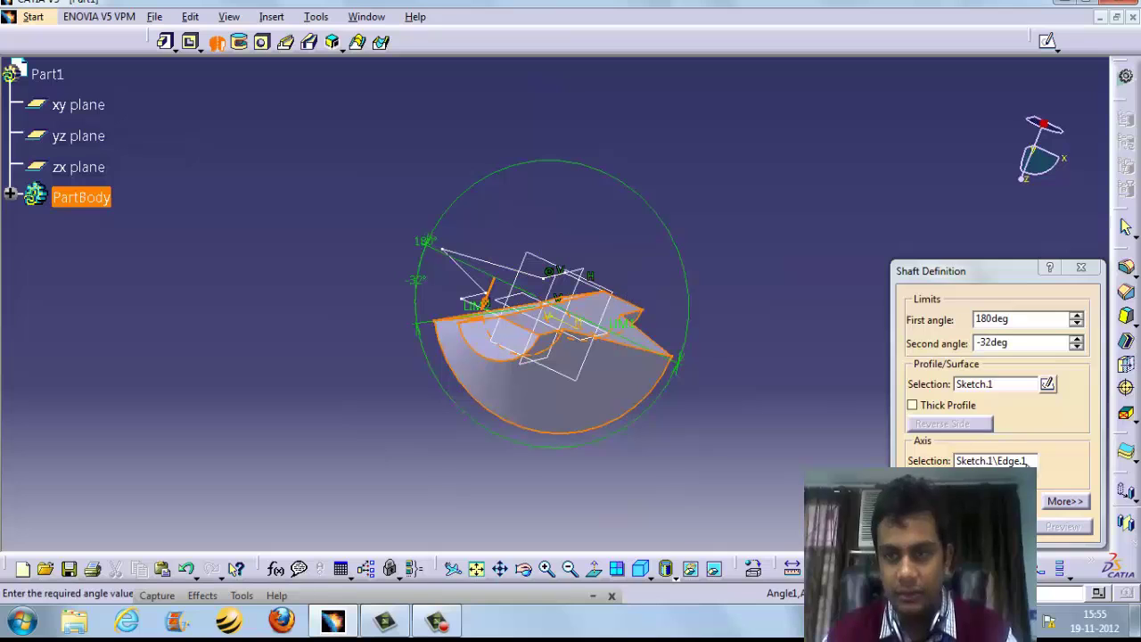
- Adjust the shaft's second angle to -28 degrees and its first angle to about 215 degrees, and create the shaft
{"action": "left_click", "coordinate": [1077, 347]}
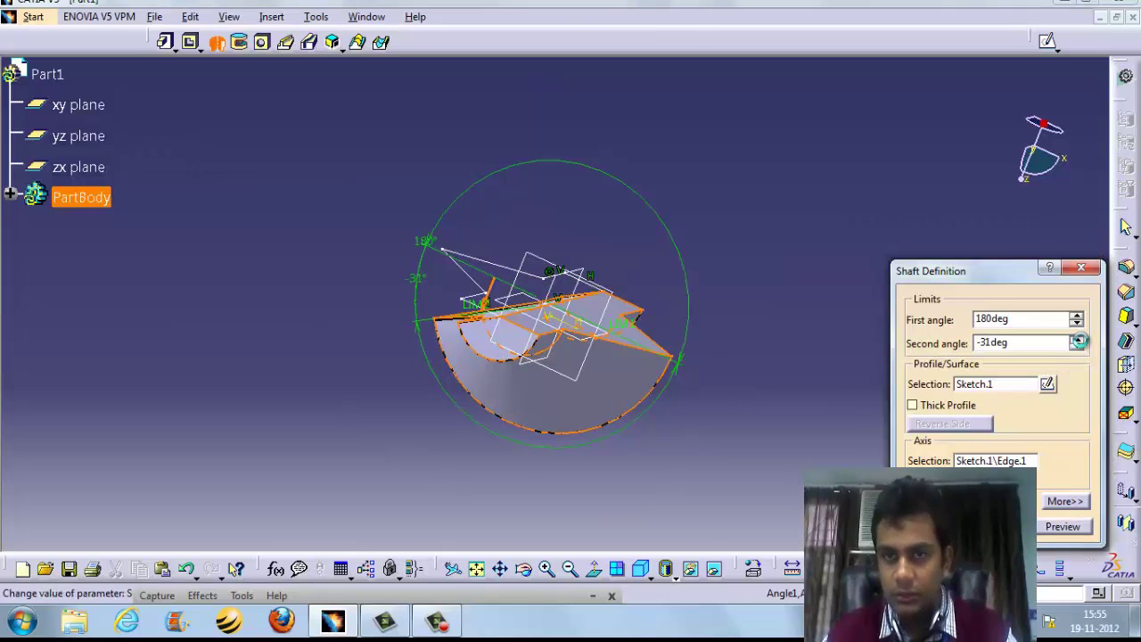
{"action": "left_click", "coordinate": [1078, 316]}
{"action": "left_click", "coordinate": [1078, 315]}
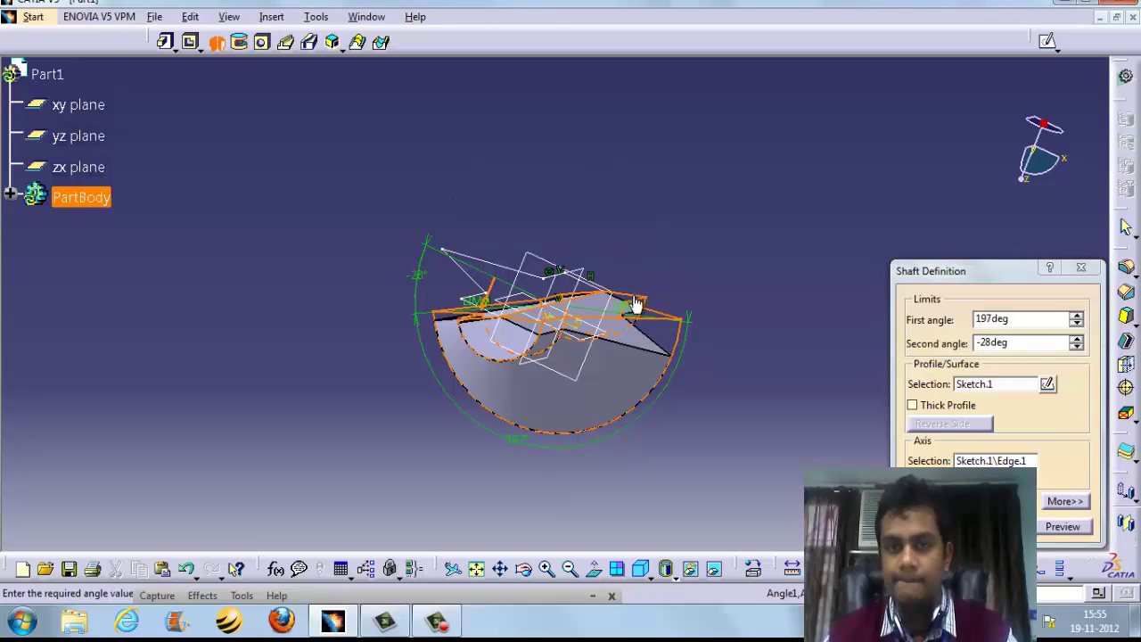
{"action": "left_click", "coordinate": [1078, 316]}
{"action": "left_click", "coordinate": [1077, 316]}
{"action": "left_click", "coordinate": [1077, 315]}
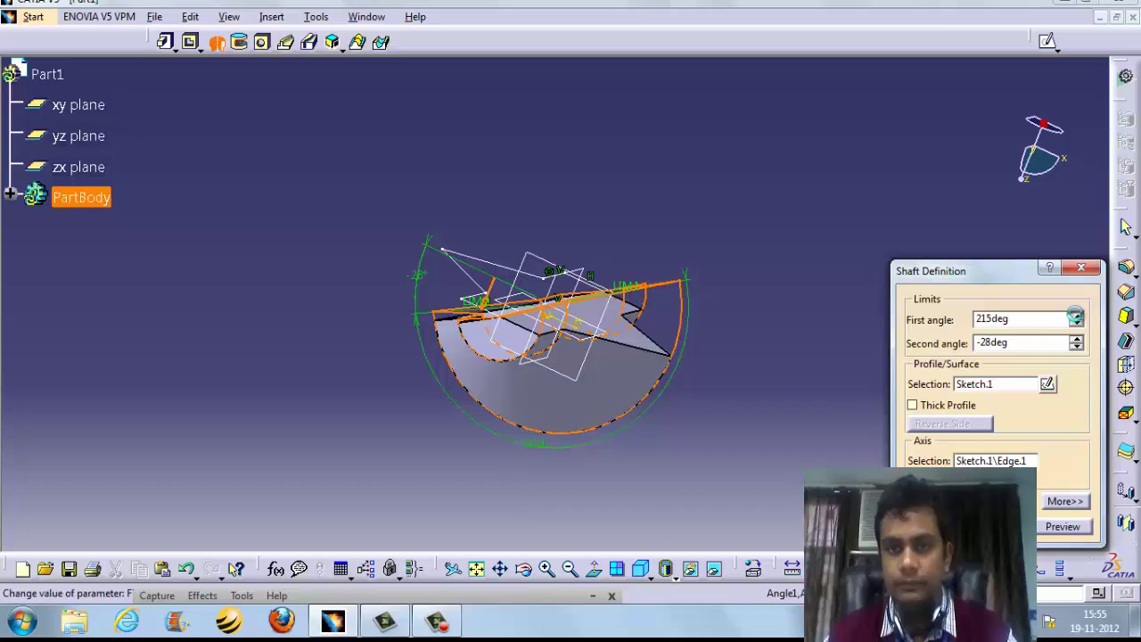
{"action": "left_click", "coordinate": [1069, 528]}
{"action": "left_click", "coordinate": [940, 526]}
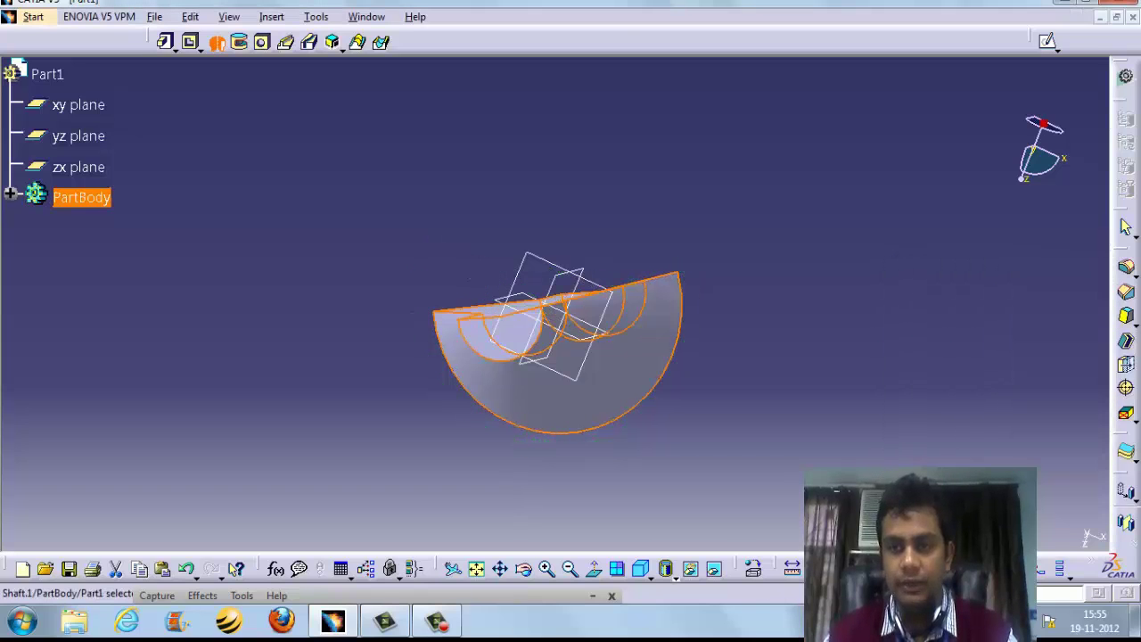
{"action": "mouse_move", "coordinate": [786, 261]}
{"action": "middle_mouse_down"}
{"action": "mouse_move", "coordinate": [454, 382]}
{"action": "mouse_move", "coordinate": [675, 434]}
{"action": "mouse_move", "coordinate": [491, 416]}
{"action": "mouse_move", "coordinate": [527, 261]}
{"action": "mouse_move", "coordinate": [840, 261]}
{"action": "mouse_move", "coordinate": [677, 294]}
{"action": "middle_mouse_up"}
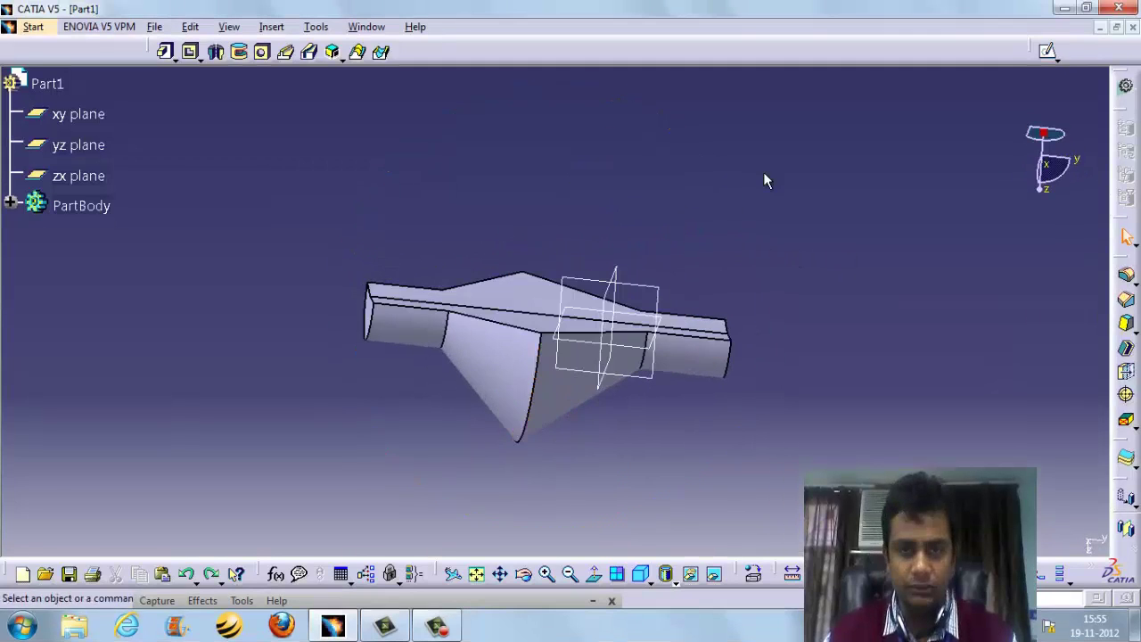
- Undo the shaft and its profile sketch, and clear the selection
{"action": "key", "text": "ctrl+z"}
{"action": "key", "text": "ctrl+z"}
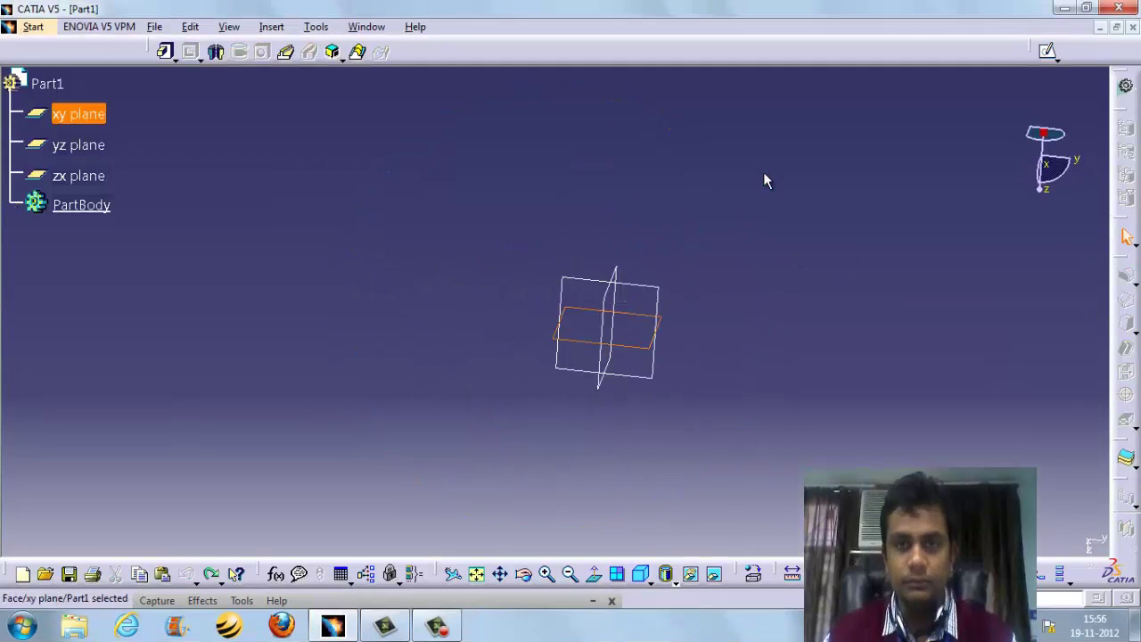
{"action": "left_click", "coordinate": [777, 209]}
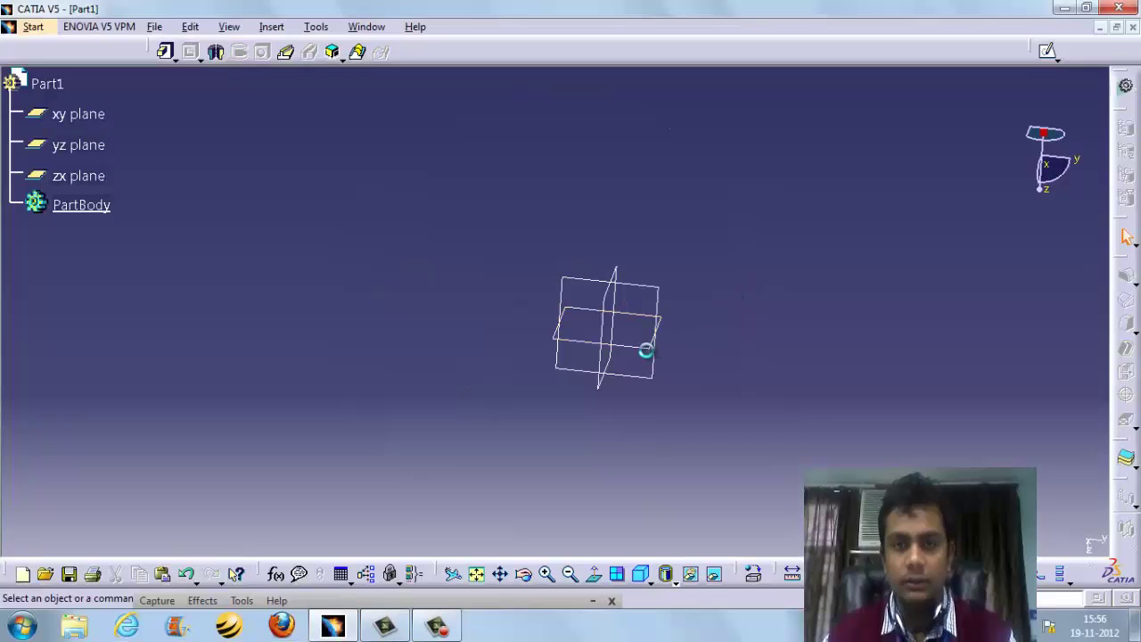
- Sketch an origin-centred rectangle about 98 mm wide and 101 mm high on the xy plane and pad it into a block
{"action": "left_click", "coordinate": [635, 352]}
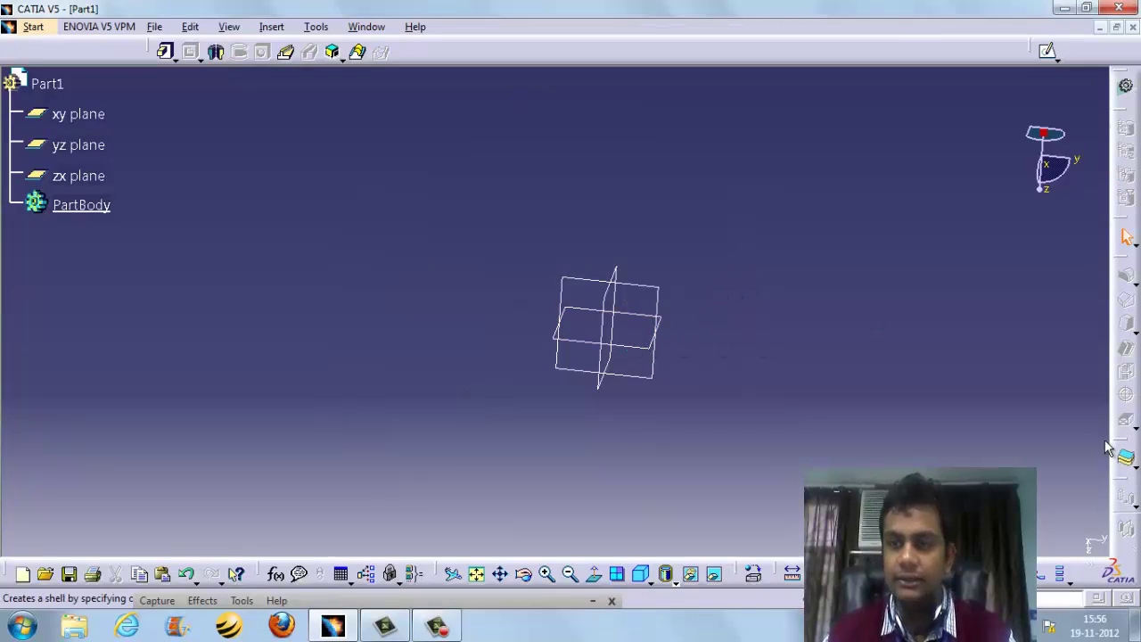
{"action": "left_click", "coordinate": [1048, 53]}
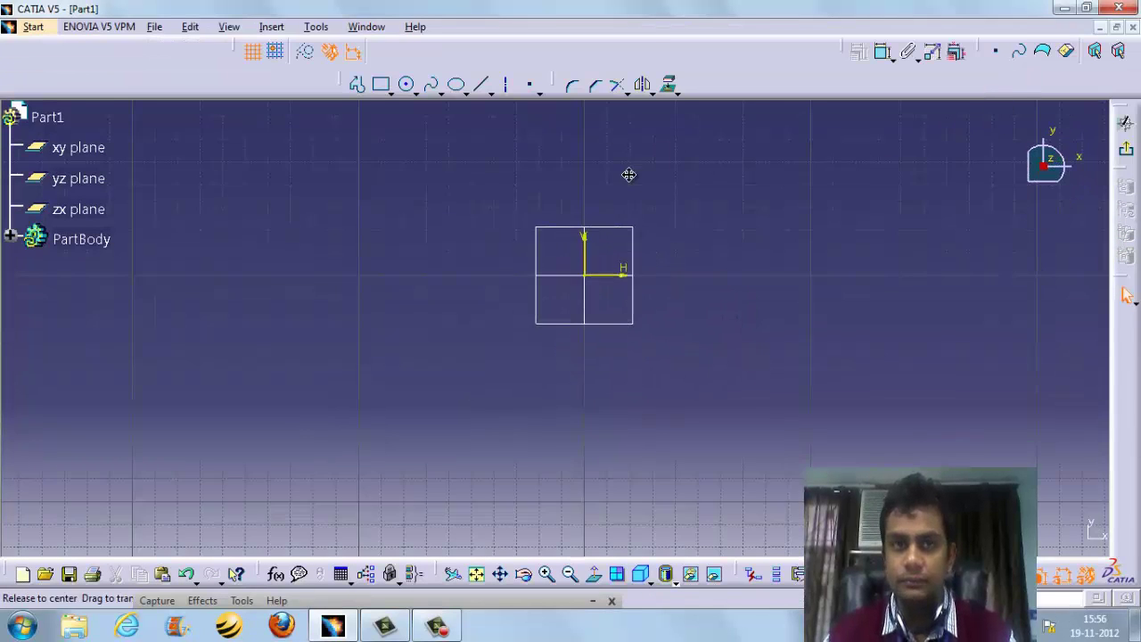
{"action": "left_click", "coordinate": [390, 91]}
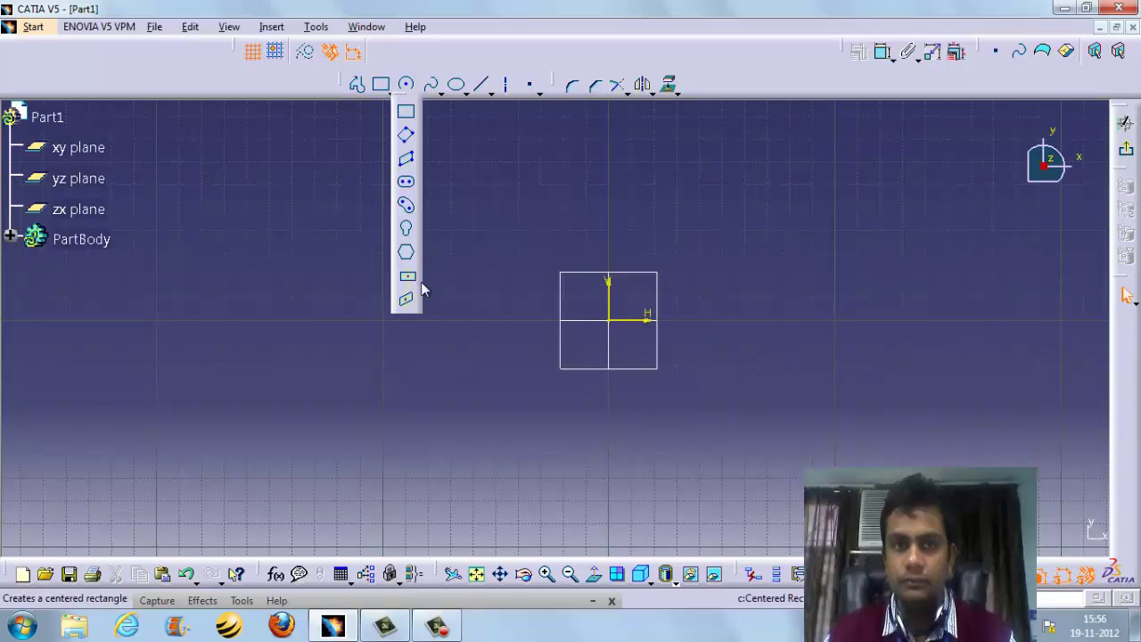
{"action": "left_click", "coordinate": [412, 283]}
{"action": "left_click", "coordinate": [609, 321]}
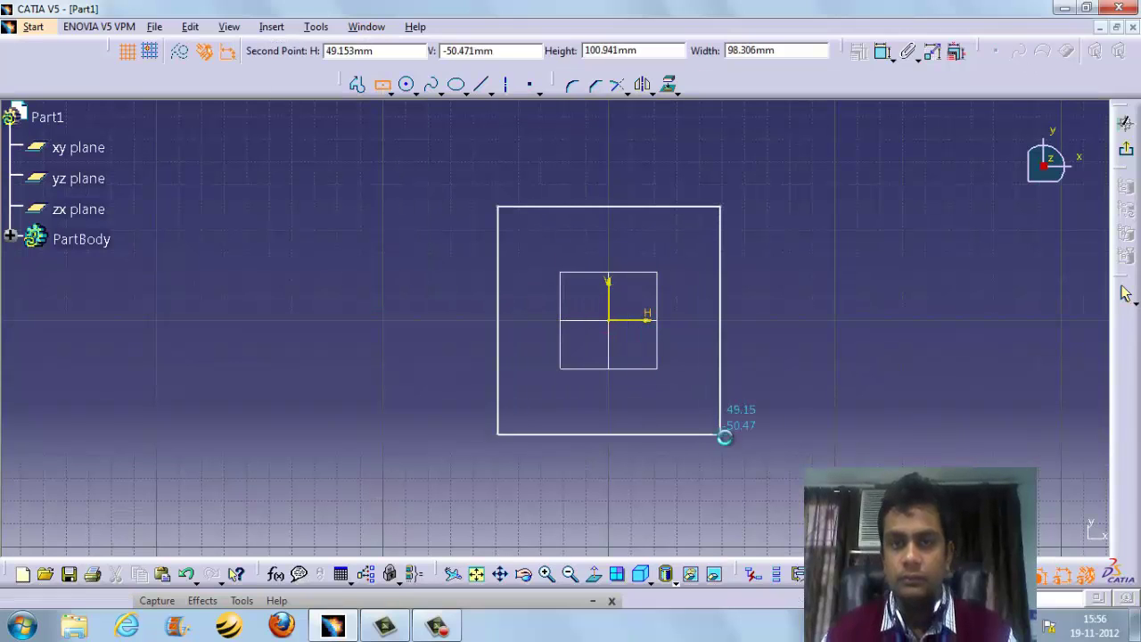
{"action": "left_click", "coordinate": [724, 436]}
{"action": "left_click", "coordinate": [1125, 123]}
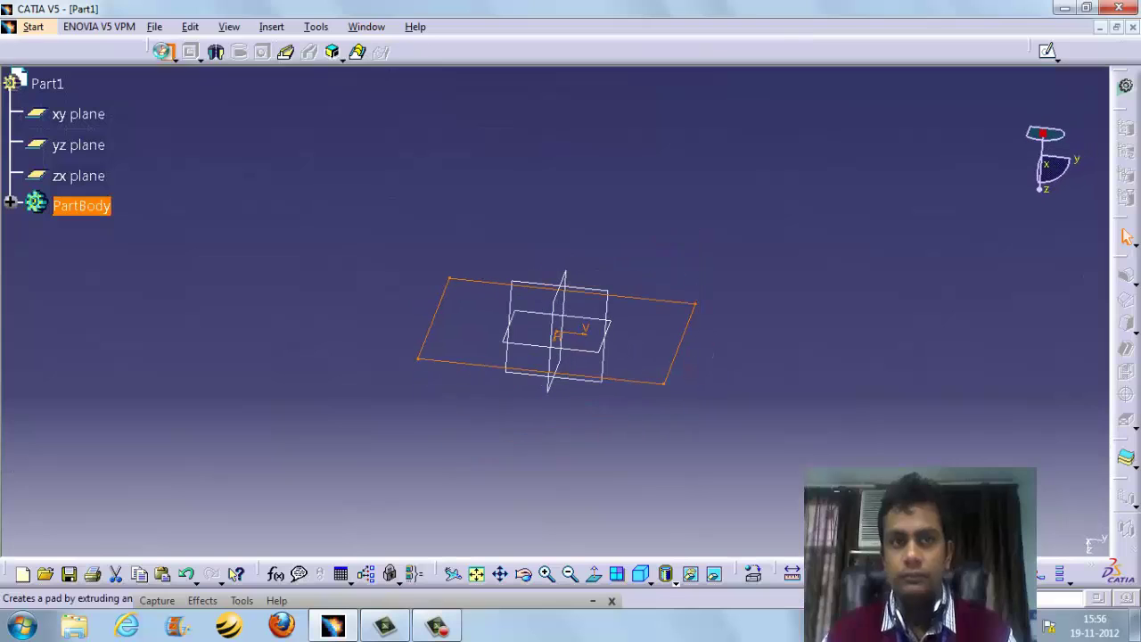
{"action": "left_click", "coordinate": [1126, 277]}
{"action": "left_click", "coordinate": [950, 472]}
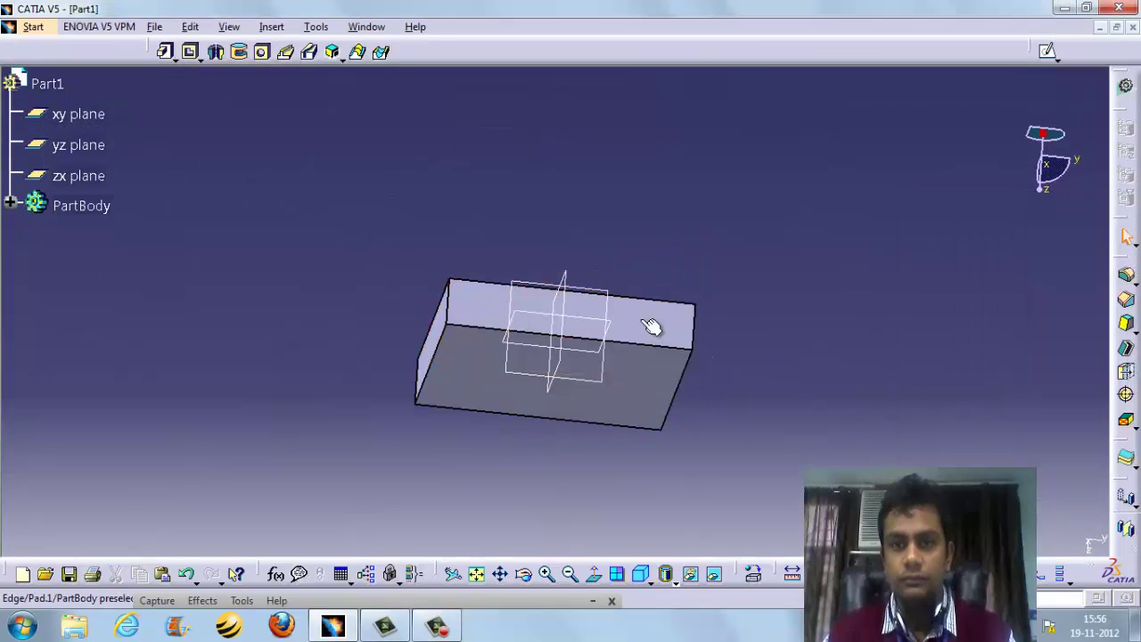
- Open a new sketch on the block's large square face
{"action": "middle_click_drag", "start_coordinate": [612, 173], "coordinate": [675, 265]}
{"action": "left_click", "coordinate": [675, 297]}
{"action": "left_click", "coordinate": [1046, 50]}
{"action": "left_click", "coordinate": [1044, 49]}
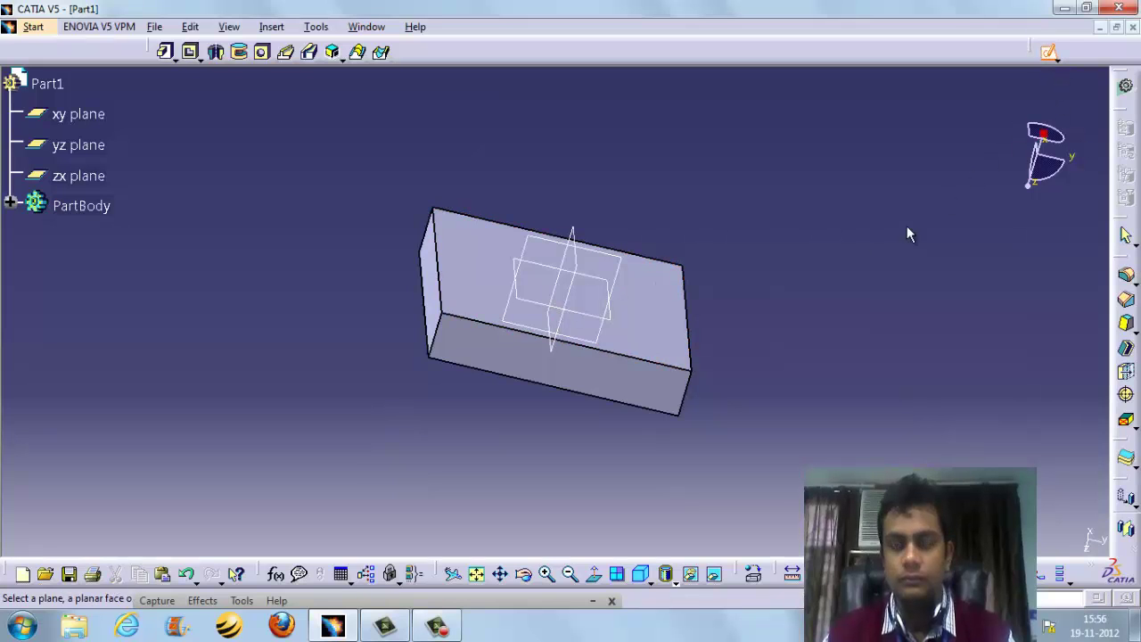
{"action": "left_click", "coordinate": [677, 309]}
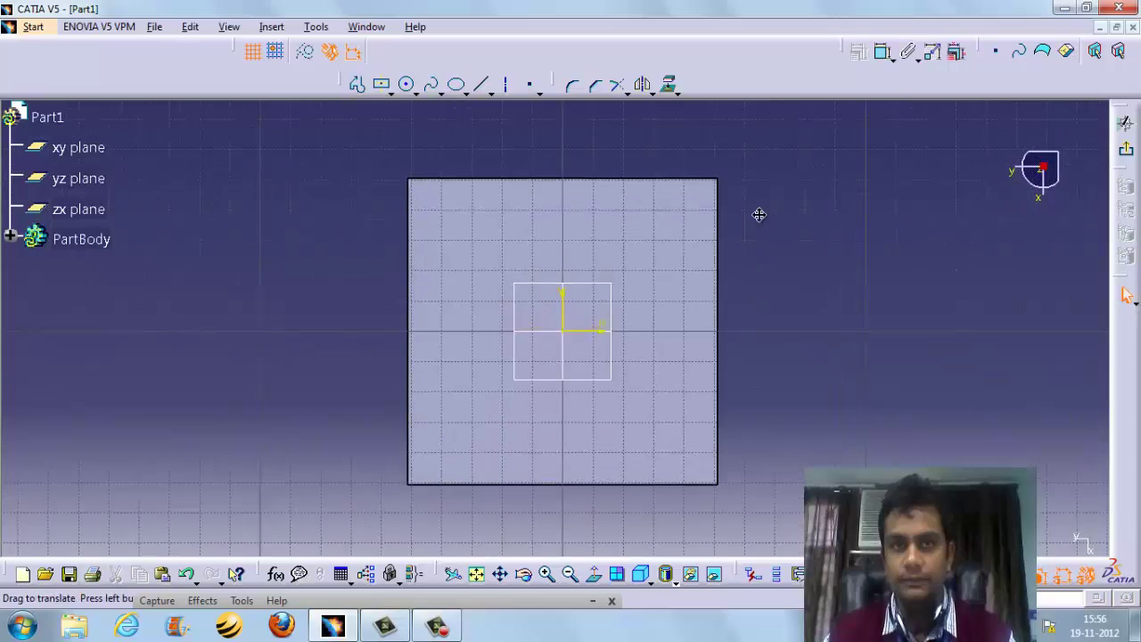
- Draw an open stepped outline about 64 mm wide on the block face, descending in two steps and extending past the block's edge
{"action": "left_click", "coordinate": [357, 85]}
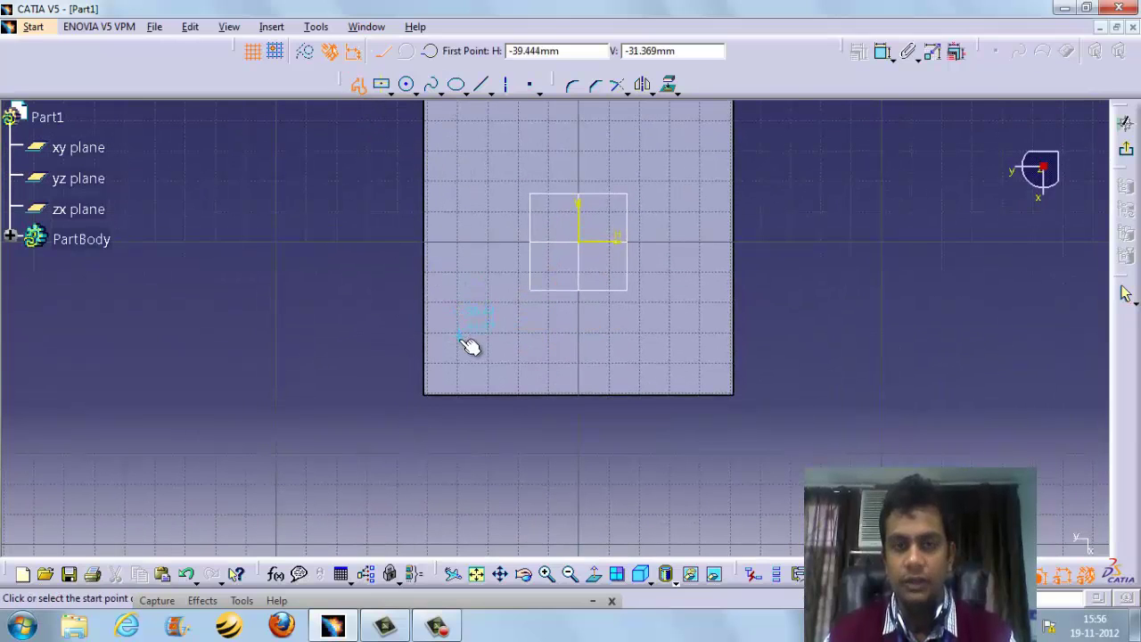
{"action": "left_click", "coordinate": [459, 336]}
{"action": "left_click", "coordinate": [511, 337]}
{"action": "left_click", "coordinate": [510, 369]}
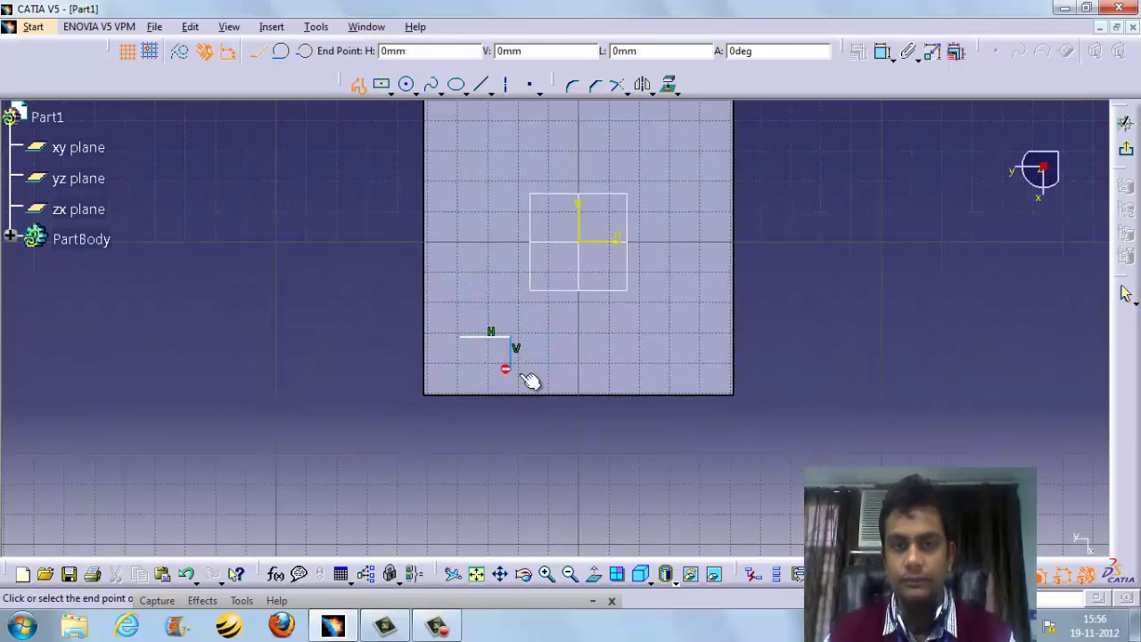
{"action": "left_click", "coordinate": [572, 369]}
{"action": "left_click", "coordinate": [572, 434]}
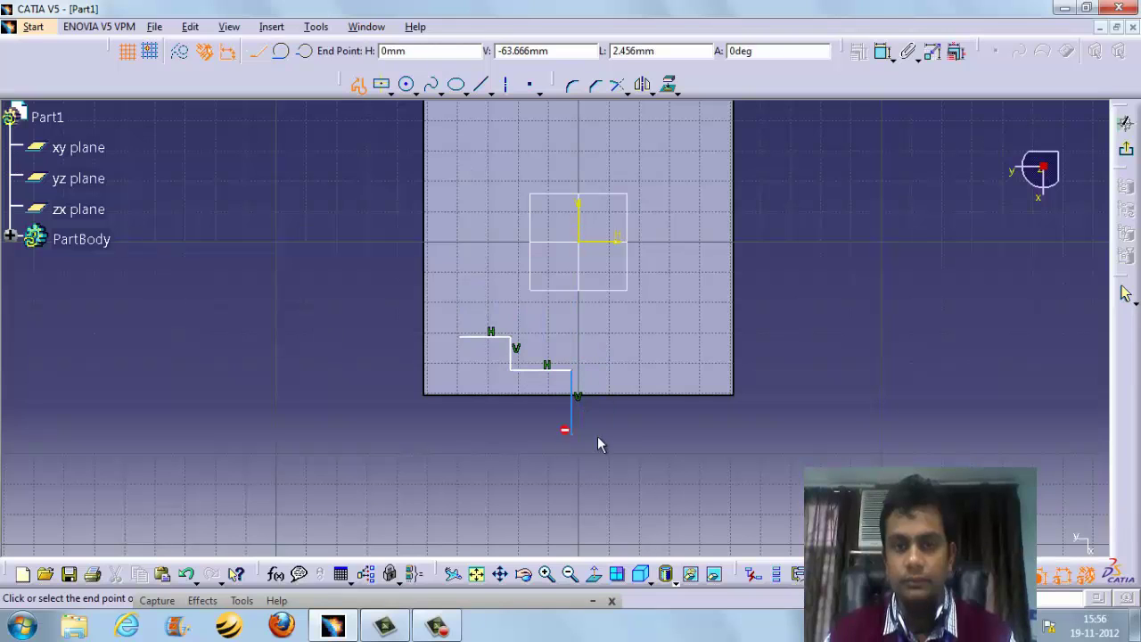
{"action": "left_click", "coordinate": [654, 432]}
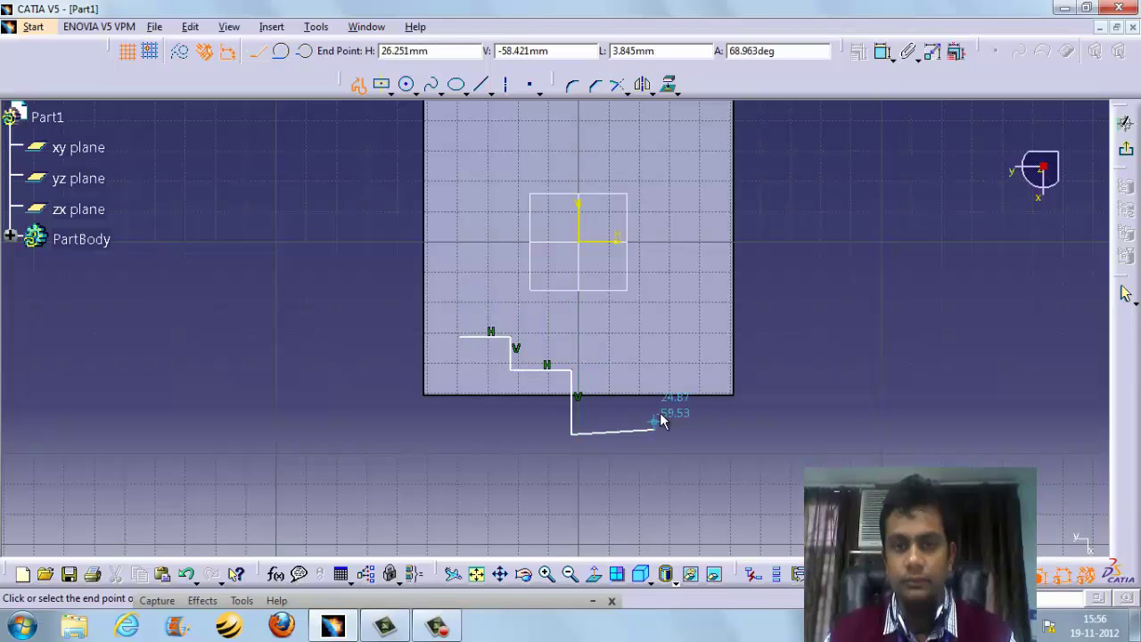
{"action": "left_click", "coordinate": [653, 317]}
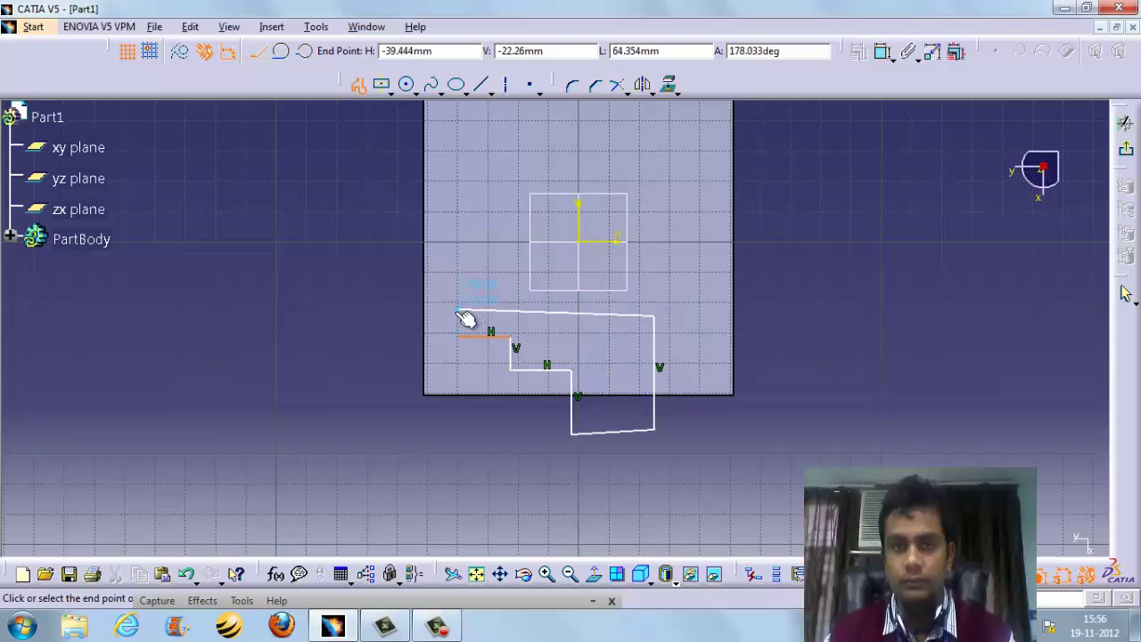
{"action": "left_click", "coordinate": [460, 315]}
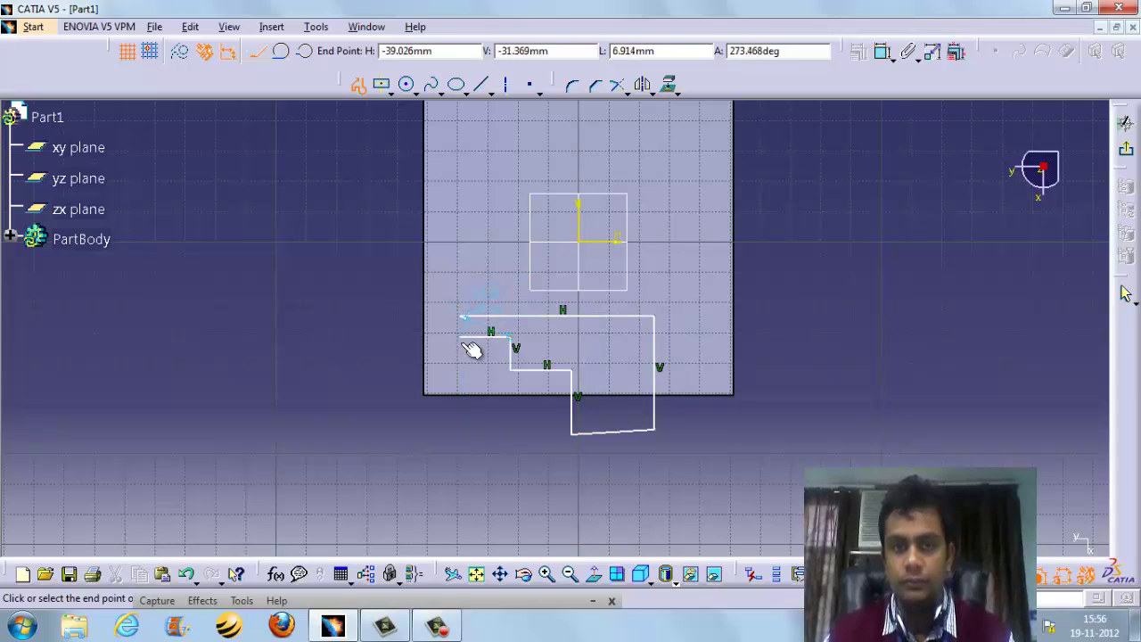
- Close the stepped profile at its starting point with a vertical line about 7 mm long
{"action": "middle_click_drag", "start_coordinate": [463, 341], "coordinate": [594, 204]}
{"action": "left_click", "coordinate": [597, 377]}
{"action": "middle_click_drag", "start_coordinate": [609, 352], "coordinate": [537, 124]}
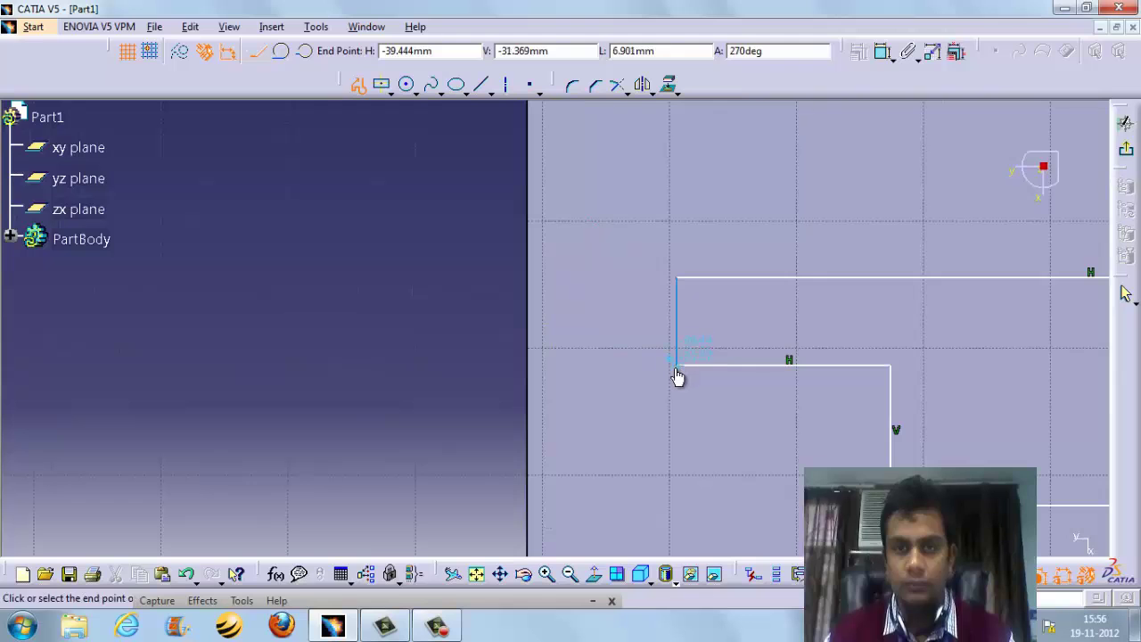
{"action": "left_click", "coordinate": [675, 367]}
{"action": "middle_click_drag", "start_coordinate": [774, 390], "coordinate": [557, 355]}
{"action": "left_click", "coordinate": [515, 247]}
{"action": "middle_click_drag", "start_coordinate": [642, 368], "coordinate": [565, 367]}
{"action": "left_click", "coordinate": [900, 444]}
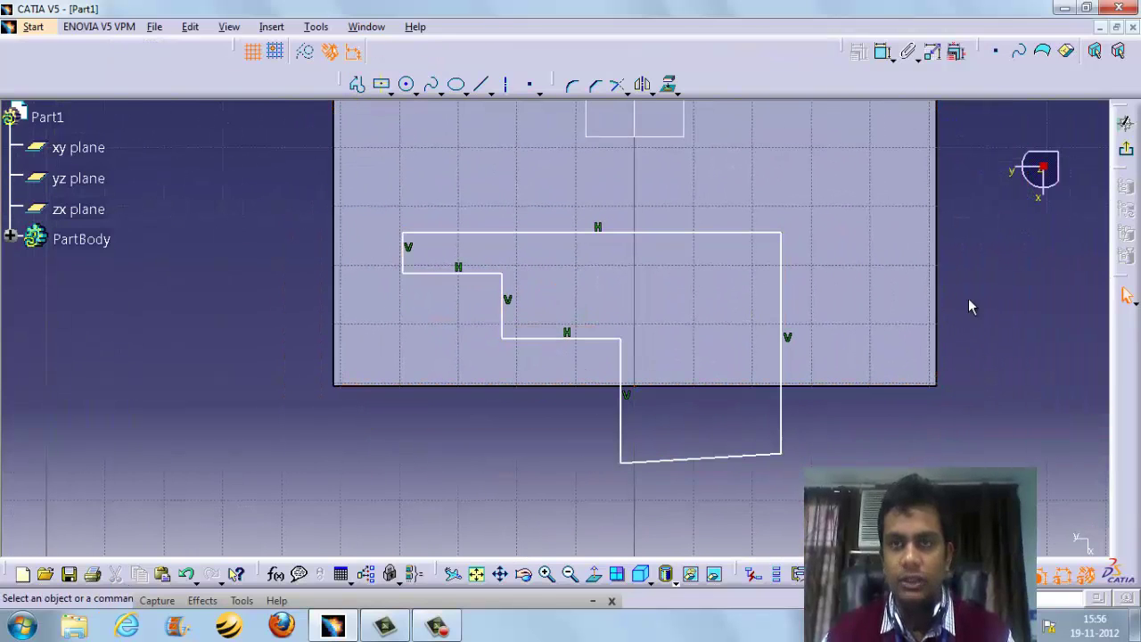
{"action": "left_click", "coordinate": [883, 54]}
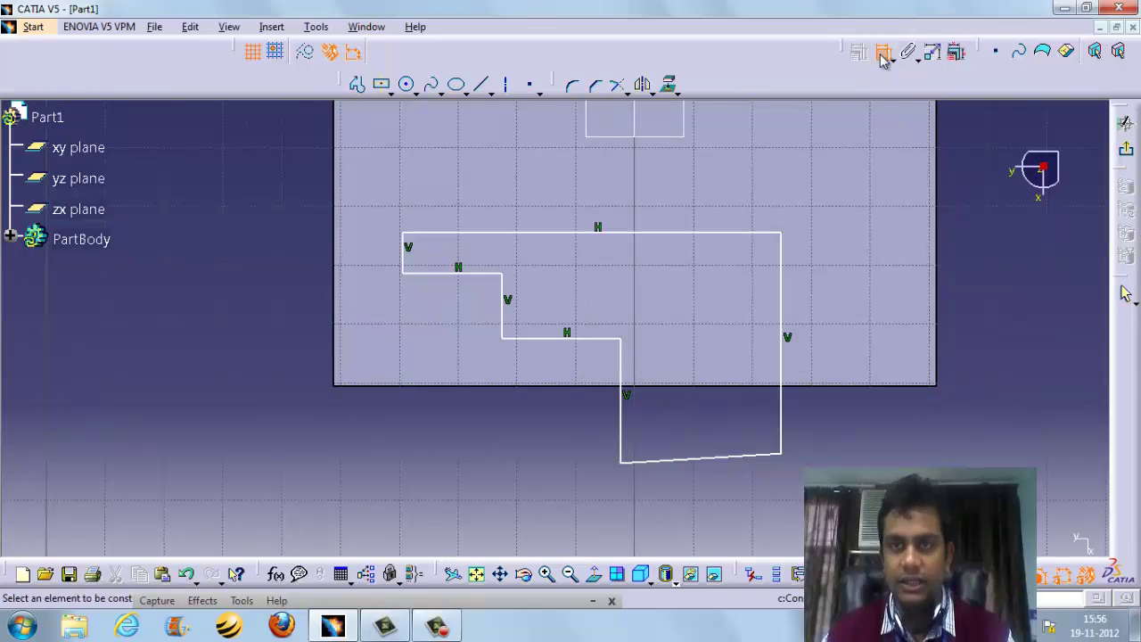
{"action": "left_click", "coordinate": [744, 461]}
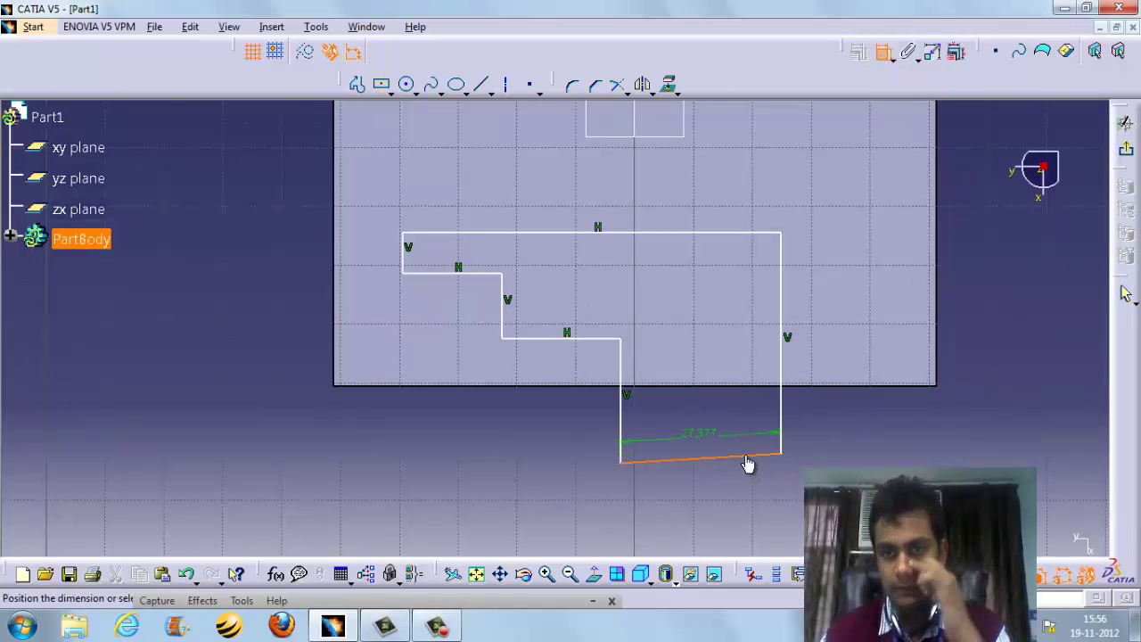
{"action": "key", "text": "Escape"}
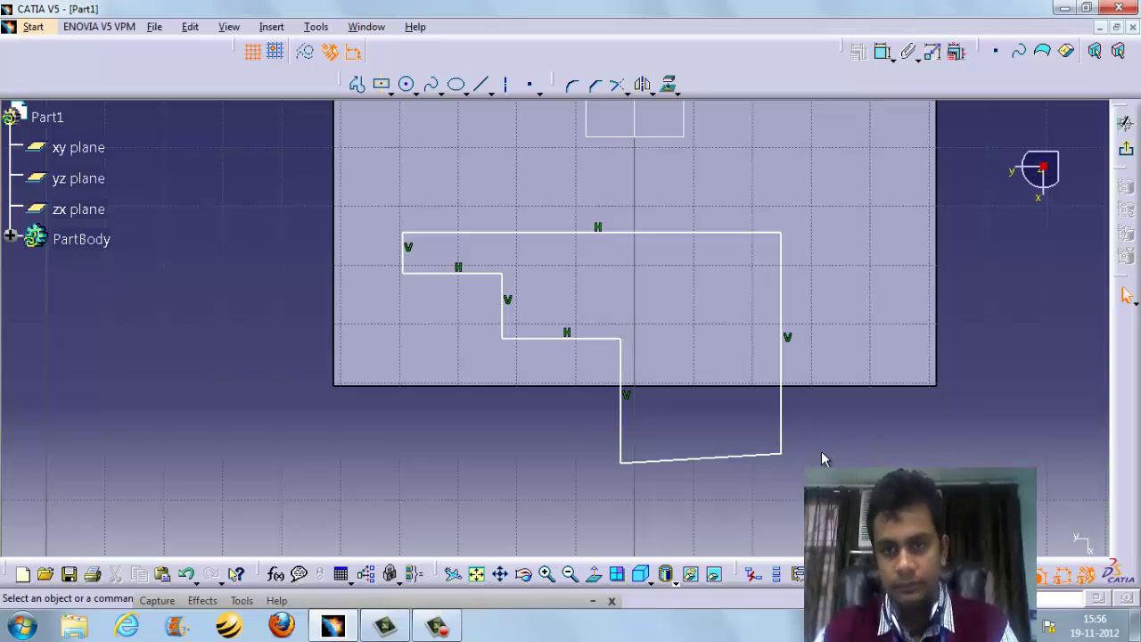
- Constrain the profile's slanted lower line as horizontal and exit the sketch
{"action": "left_click", "coordinate": [766, 457]}
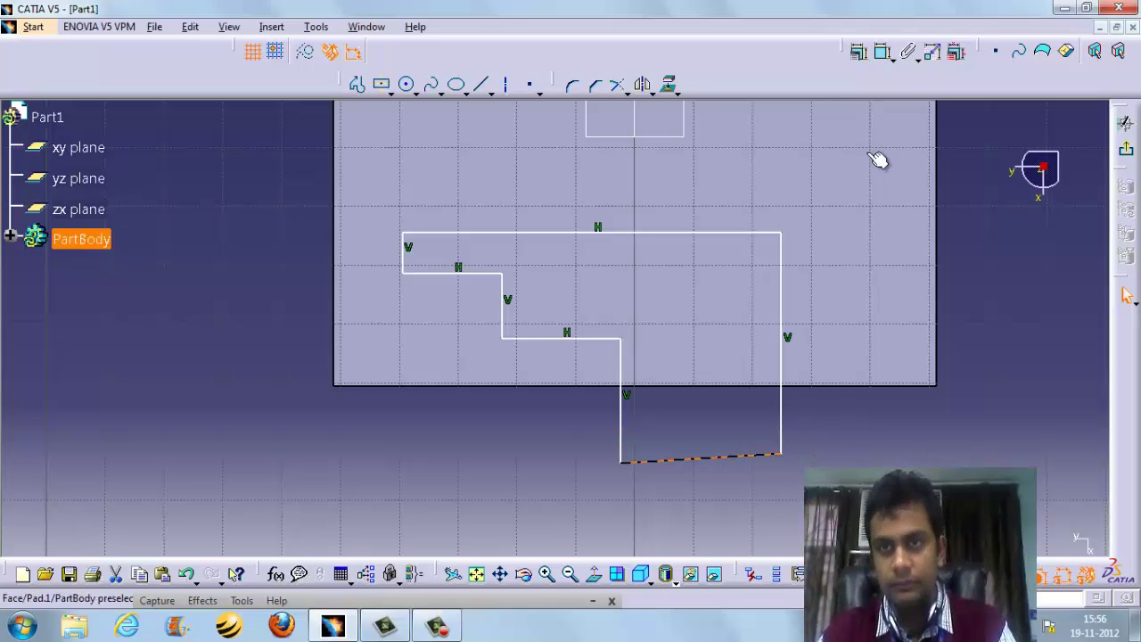
{"action": "left_click", "coordinate": [857, 52]}
{"action": "left_click", "coordinate": [1024, 467]}
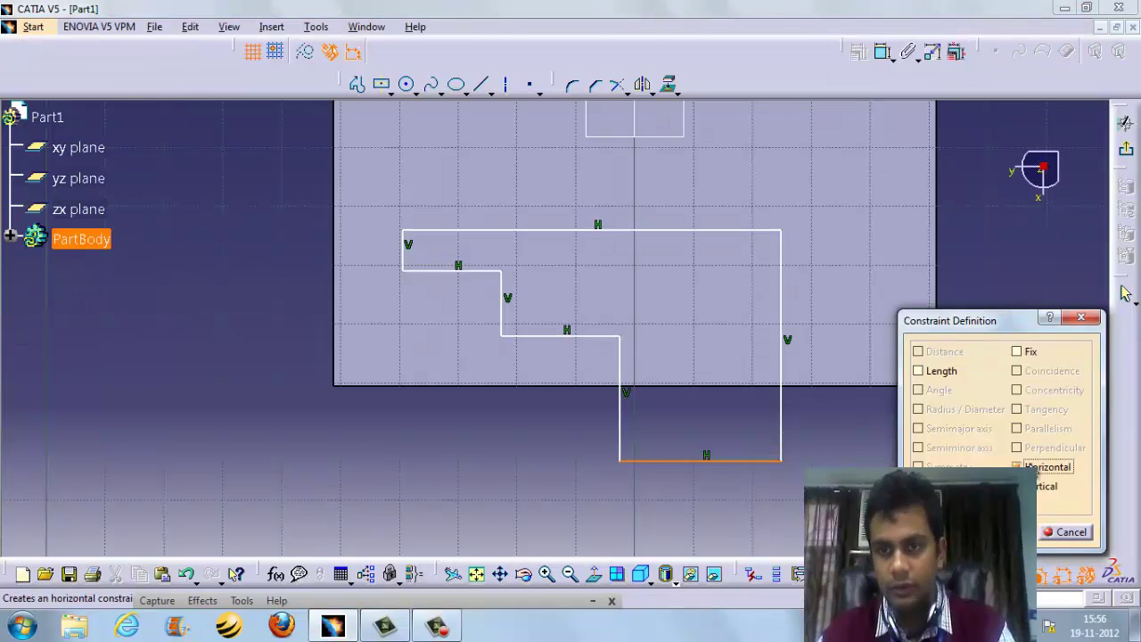
{"action": "key", "text": "Return"}
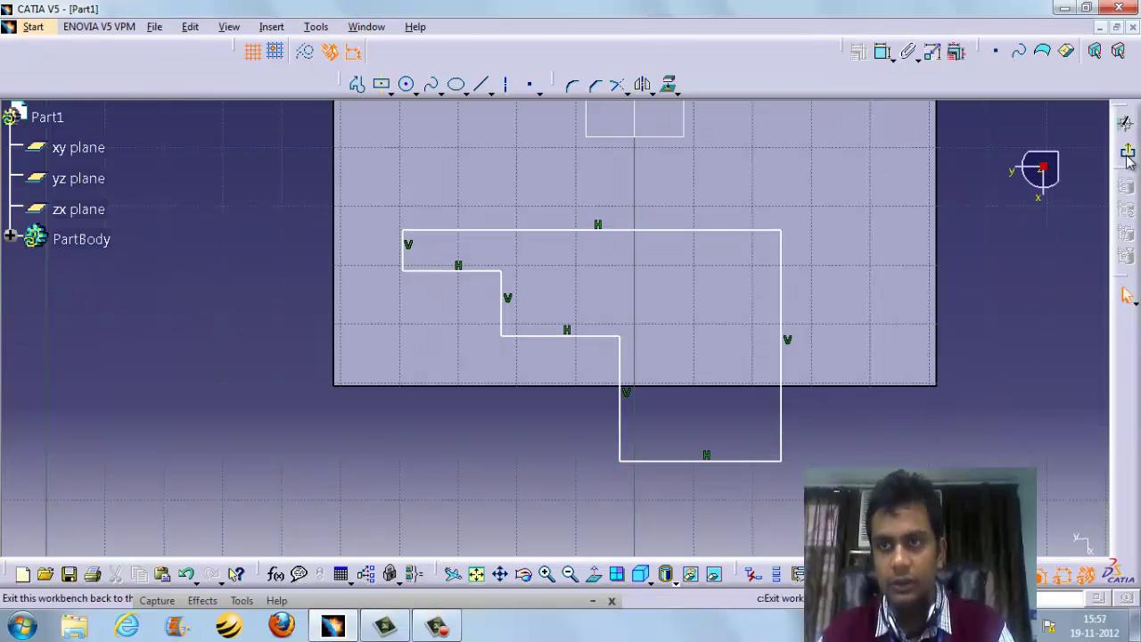
{"action": "left_click", "coordinate": [1126, 122]}
{"action": "mouse_move", "coordinate": [760, 266]}
{"action": "middle_mouse_down"}
{"action": "mouse_move", "coordinate": [644, 288]}
{"action": "mouse_move", "coordinate": [642, 190]}
{"action": "middle_mouse_up"}
{"action": "left_click", "coordinate": [642, 191]}
{"action": "middle_click_drag", "start_coordinate": [680, 130], "coordinate": [700, 139]}
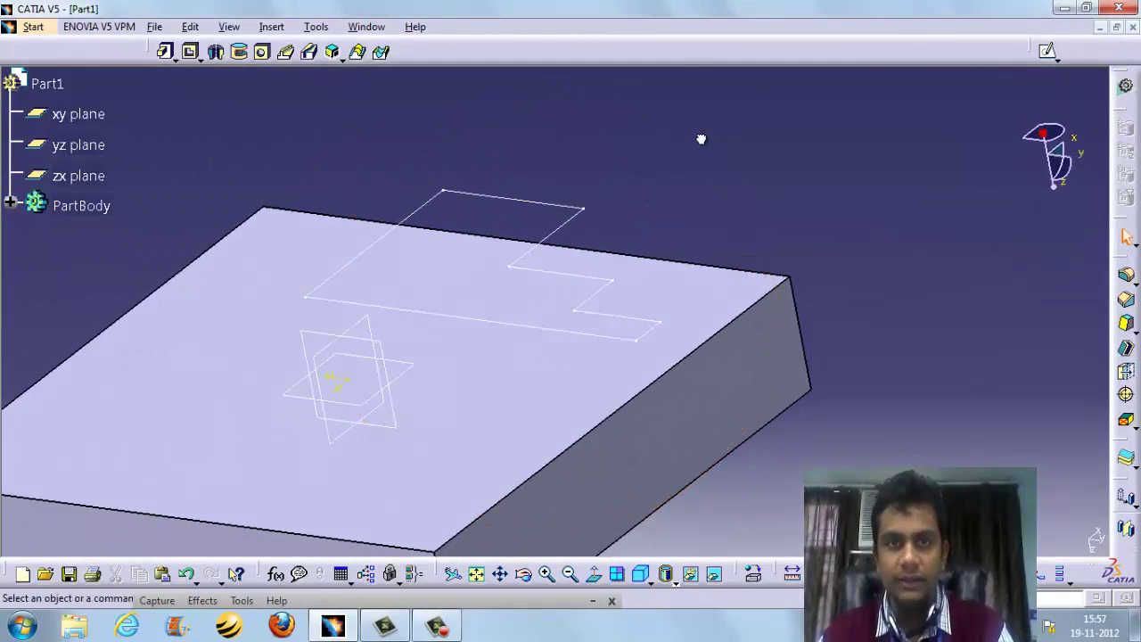
- Preview a 360-degree shaft of the stepped profile revolved about its long straight edge, and cancel it
{"action": "left_click", "coordinate": [216, 52]}
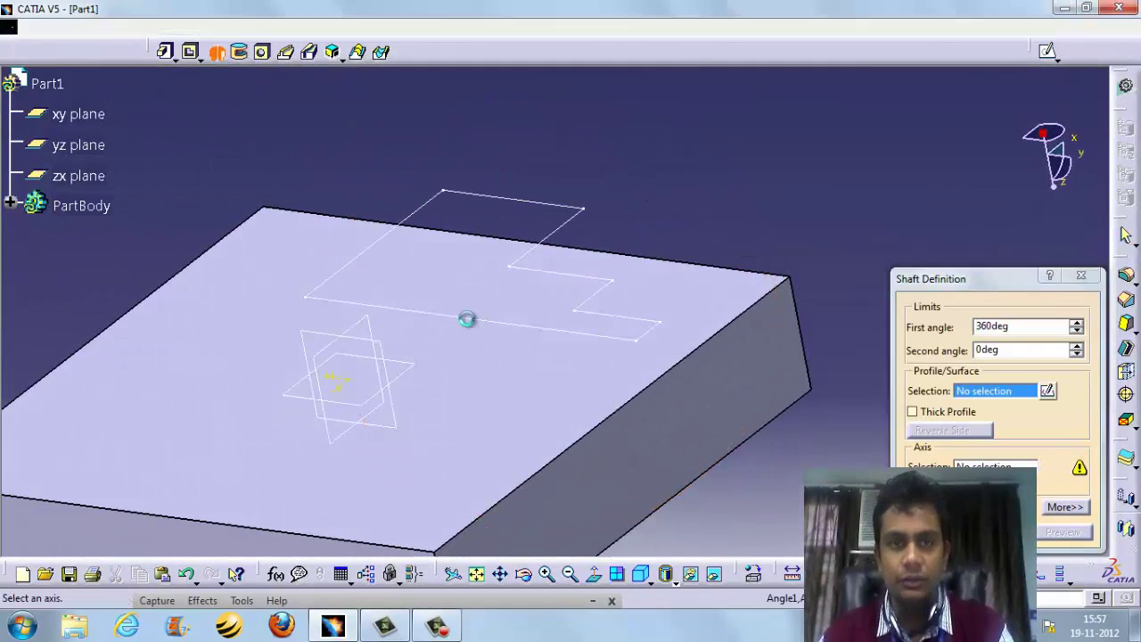
{"action": "left_click", "coordinate": [471, 323]}
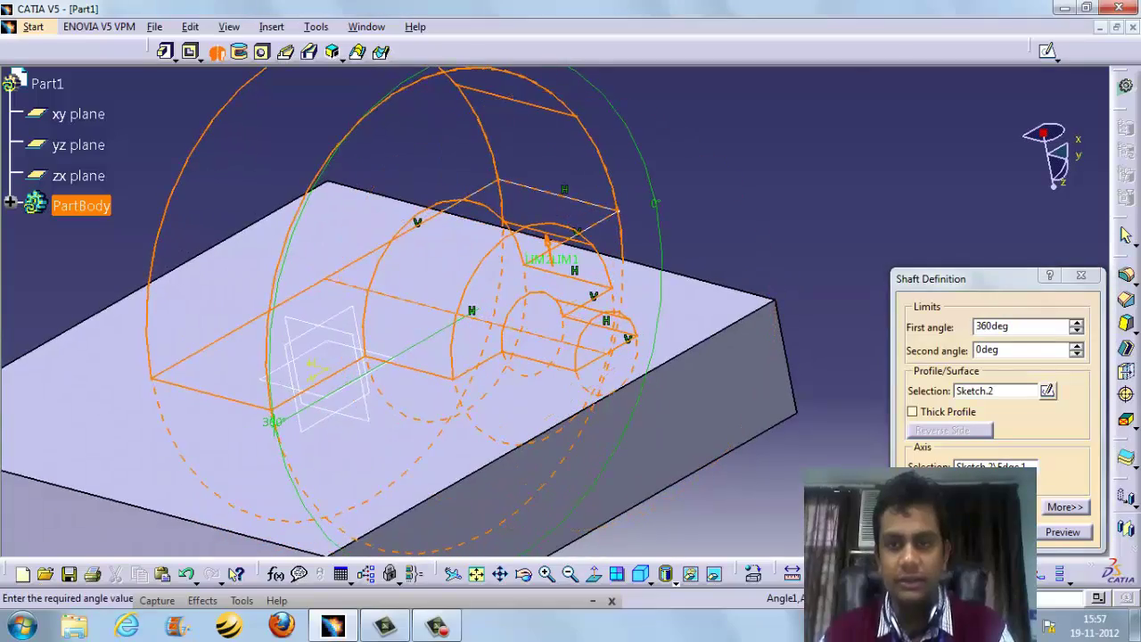
{"action": "middle_click_drag", "start_coordinate": [624, 402], "coordinate": [604, 295]}
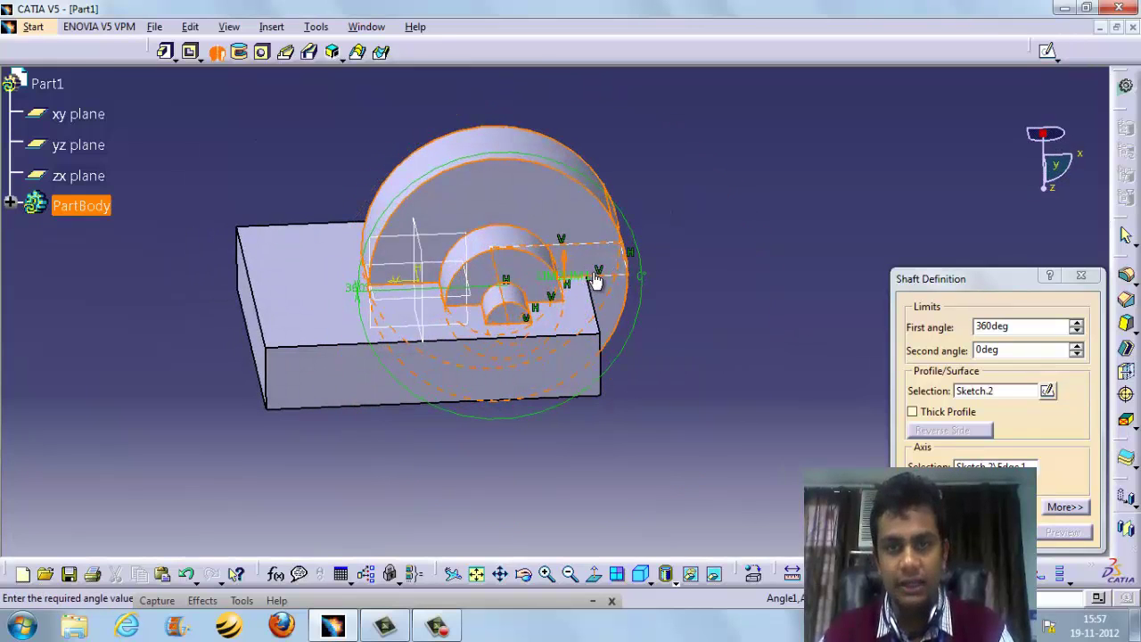
{"action": "left_click", "coordinate": [1011, 532]}
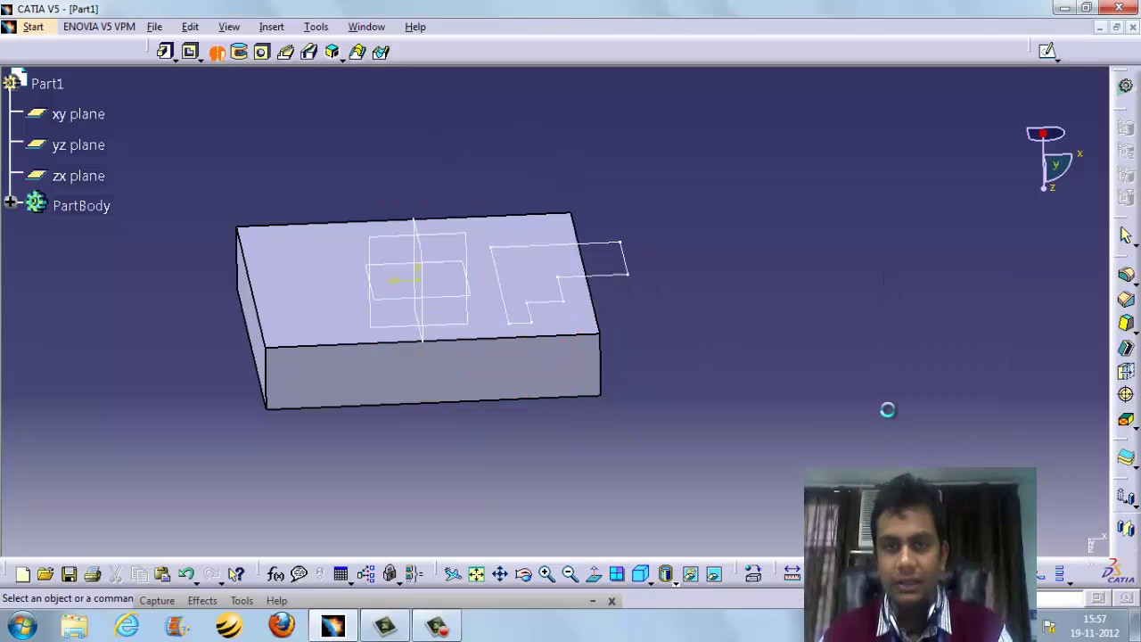
- Cut a 360-degree groove into the block by revolving the stepped profile about its long straight edge
{"action": "mouse_move", "coordinate": [696, 175]}
{"action": "middle_mouse_down"}
{"action": "mouse_move", "coordinate": [746, 175]}
{"action": "mouse_move", "coordinate": [711, 163]}
{"action": "middle_mouse_up"}
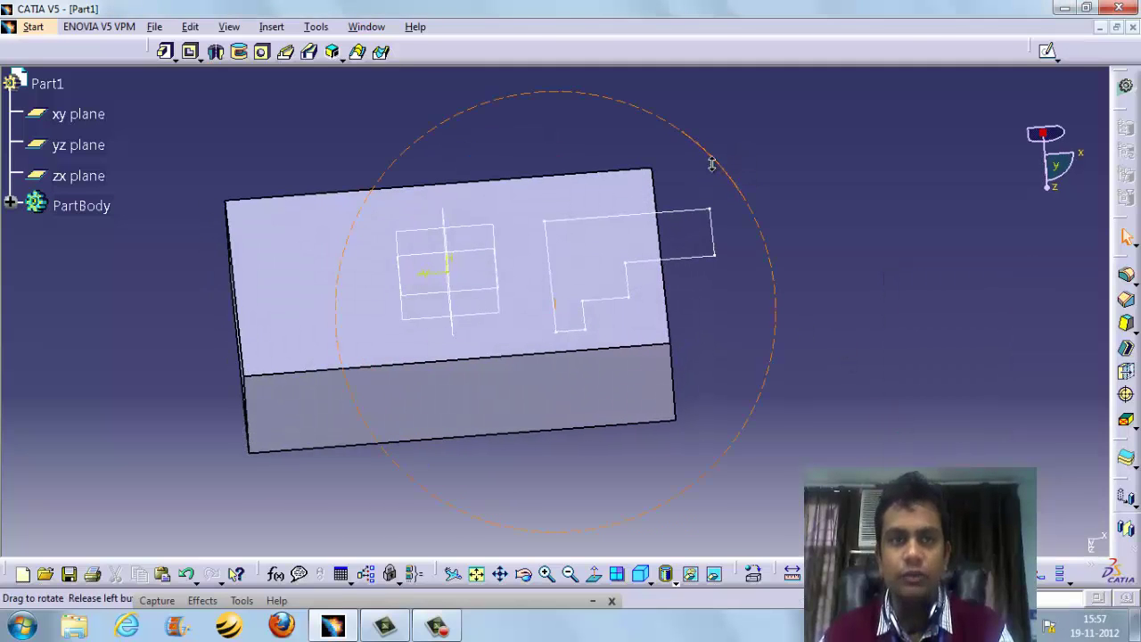
{"action": "left_click", "coordinate": [240, 52]}
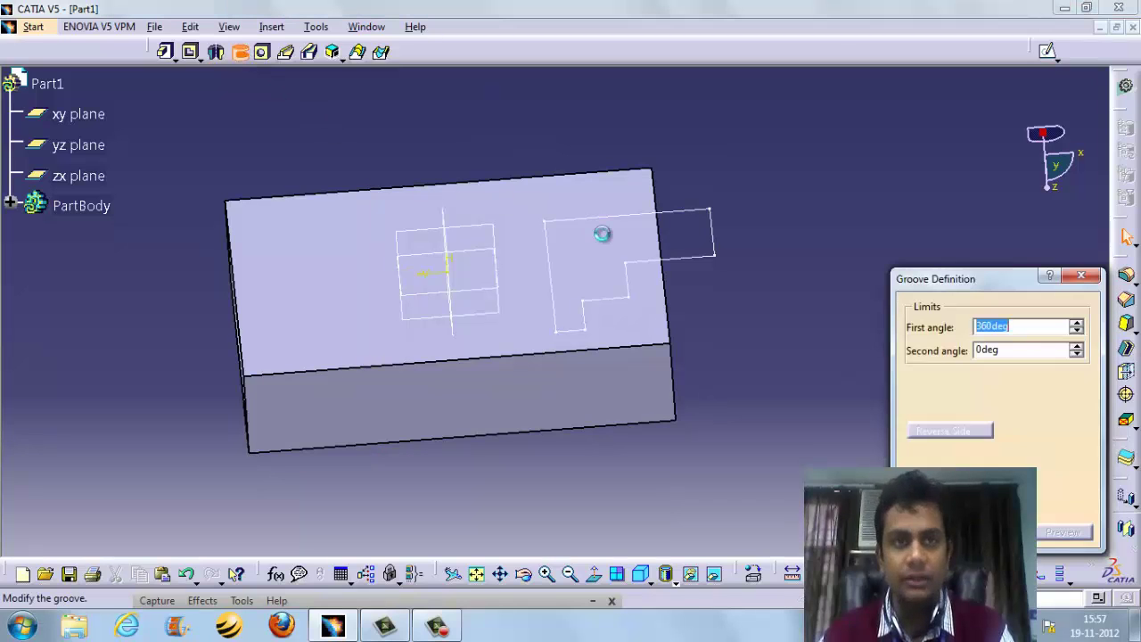
{"action": "left_click", "coordinate": [691, 256]}
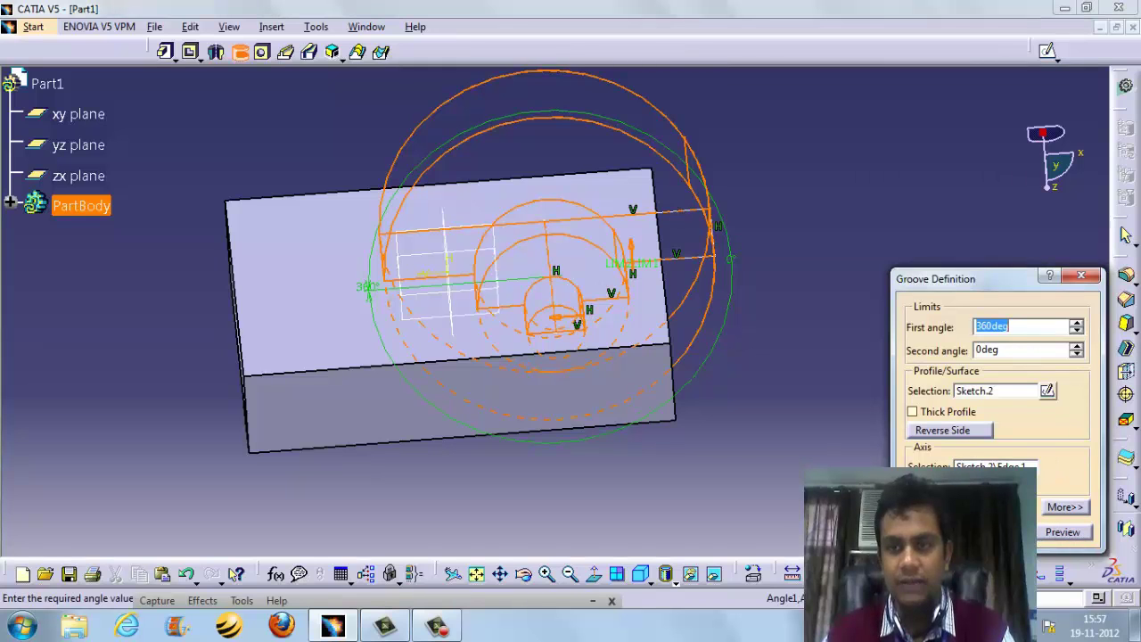
{"action": "left_click", "coordinate": [1061, 534]}
{"action": "middle_click_drag", "start_coordinate": [766, 426], "coordinate": [678, 419]}
{"action": "left_click", "coordinate": [942, 532]}
{"action": "middle_click_drag", "start_coordinate": [876, 277], "coordinate": [338, 204]}
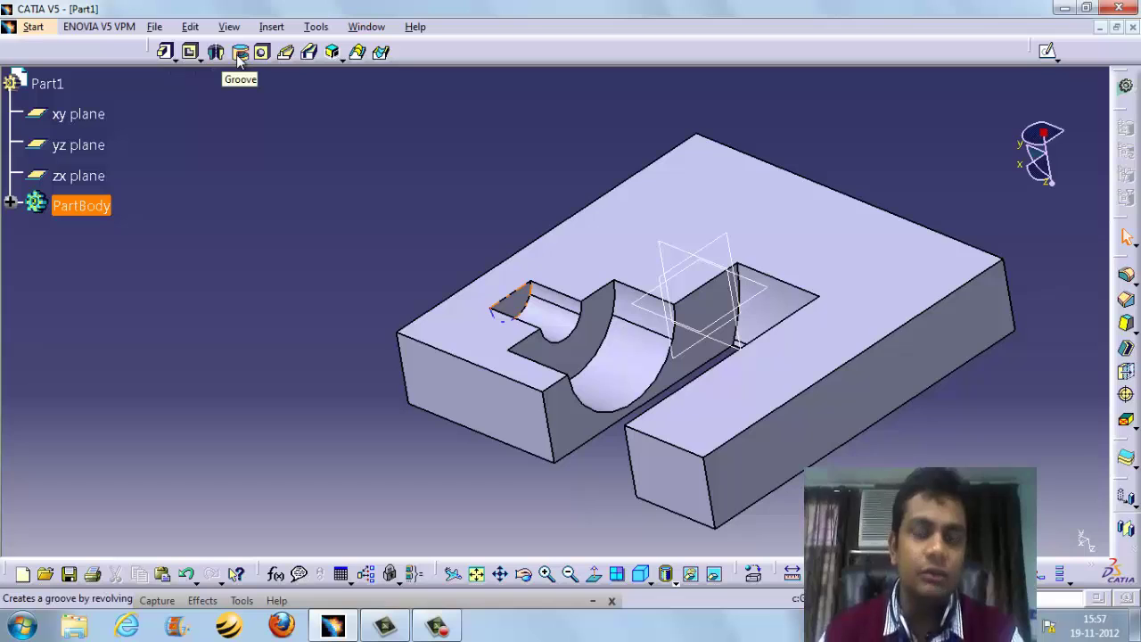
{"action": "middle_click_drag", "start_coordinate": [349, 152], "coordinate": [411, 158]}
- Select all elements of the part and delete the grooved block with its sketches
{"action": "key", "text": "ctrl+a"}
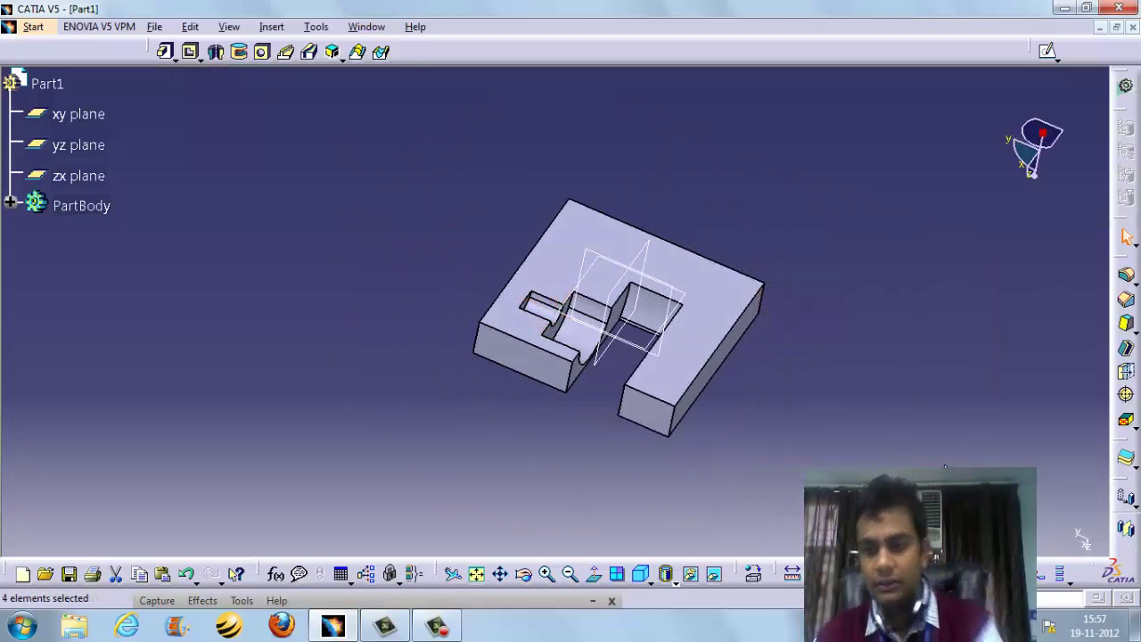
{"action": "key", "text": "Delete"}
{"action": "key", "text": "Return"}
{"action": "middle_click_drag", "start_coordinate": [881, 415], "coordinate": [664, 301]}
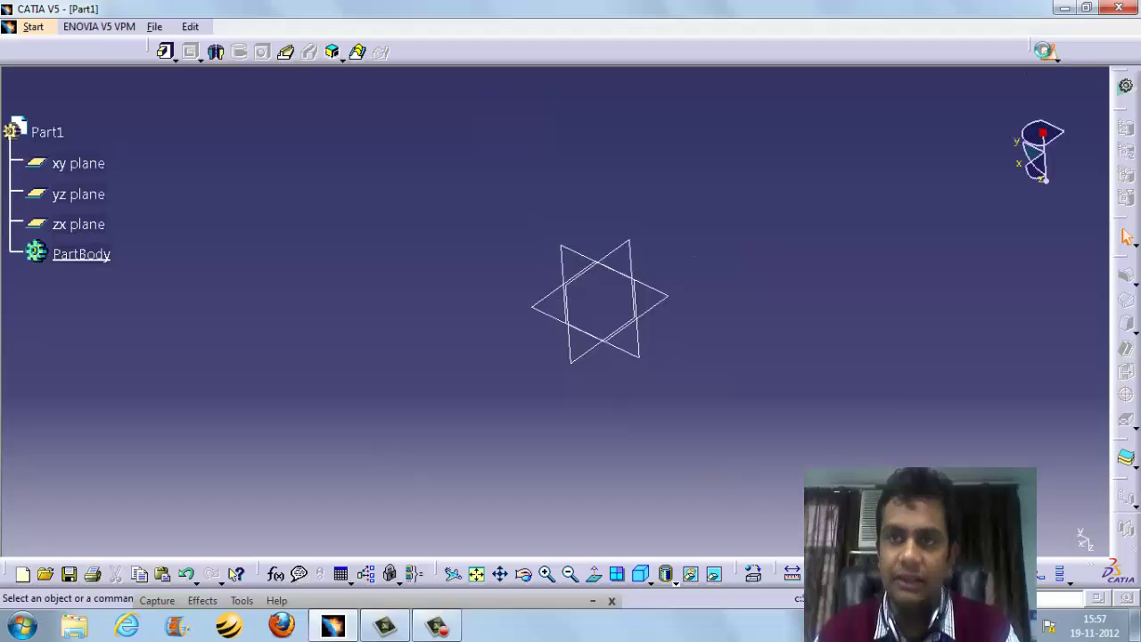
- Sketch a long, gently curved open spline starting near the origin on the zx plane, exit the sketch and clear the selection
{"action": "middle_click_drag", "start_coordinate": [667, 356], "coordinate": [424, 330]}
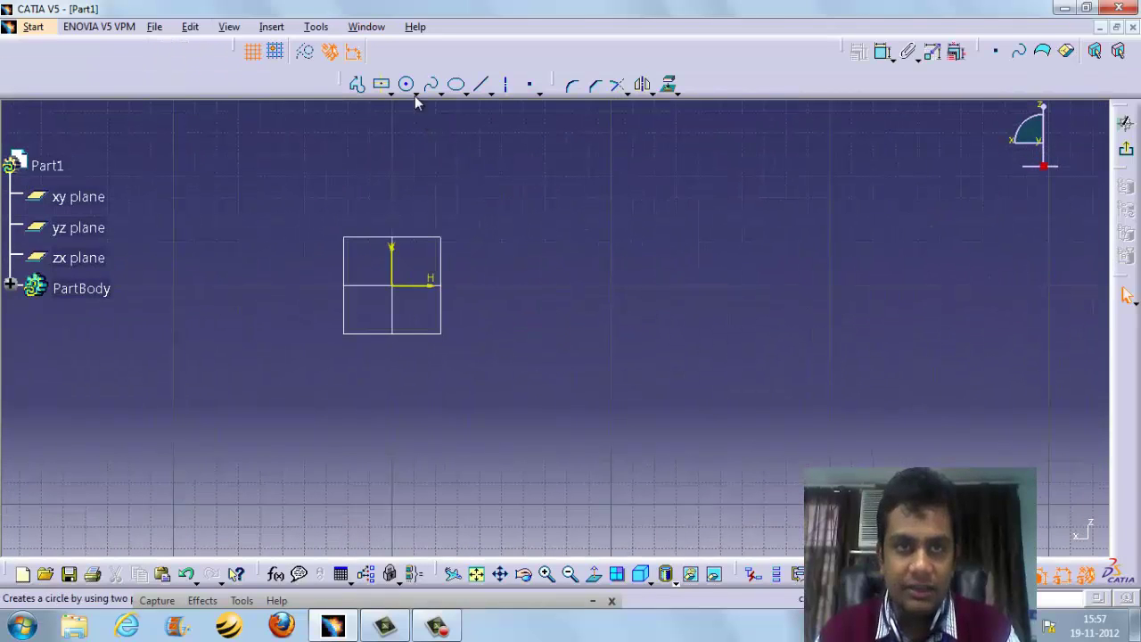
{"action": "left_click", "coordinate": [432, 84]}
{"action": "left_click", "coordinate": [329, 336]}
{"action": "left_click", "coordinate": [481, 284]}
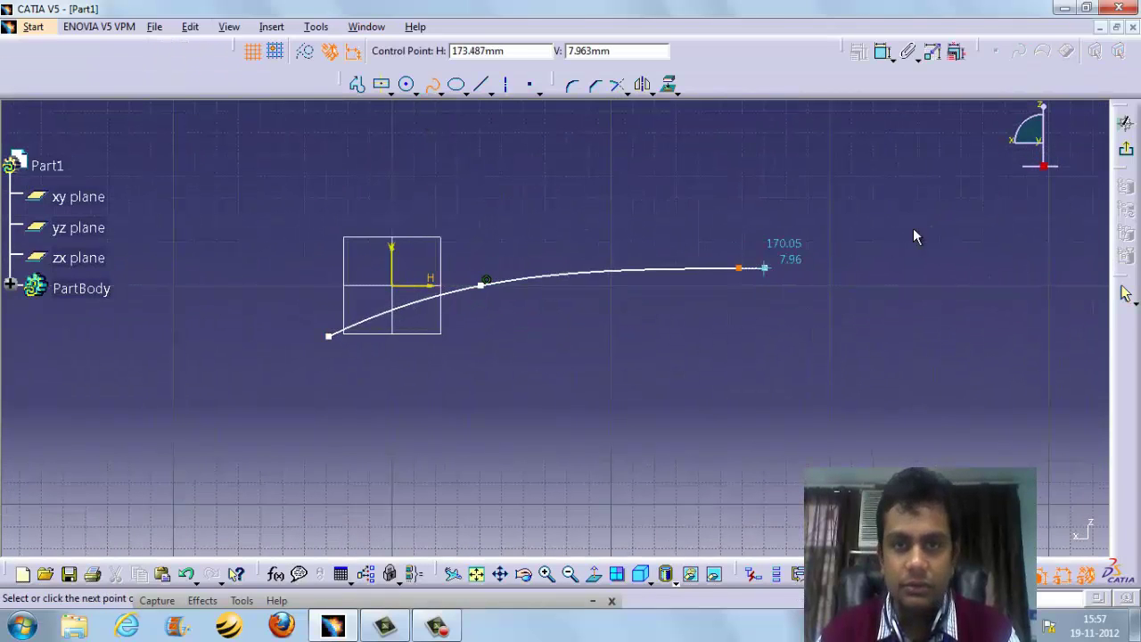
{"action": "double_click", "coordinate": [977, 216]}
{"action": "left_click", "coordinate": [1125, 148]}
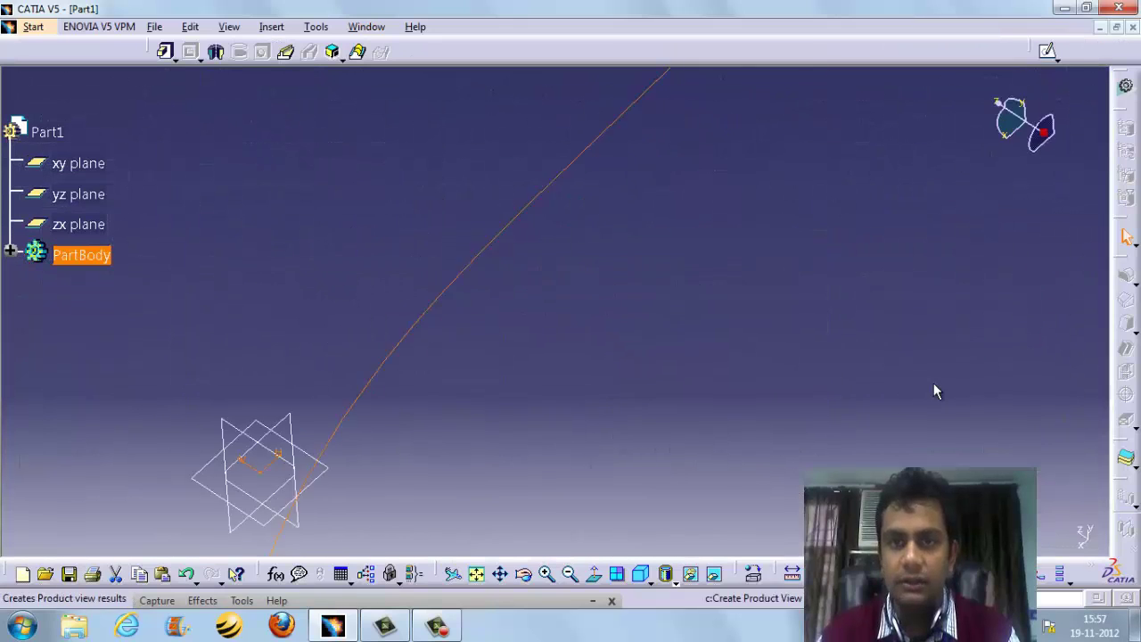
{"action": "mouse_move", "coordinate": [660, 401]}
{"action": "middle_mouse_down"}
{"action": "mouse_move", "coordinate": [665, 360]}
{"action": "mouse_move", "coordinate": [635, 298]}
{"action": "middle_mouse_up"}
{"action": "left_click", "coordinate": [501, 246]}
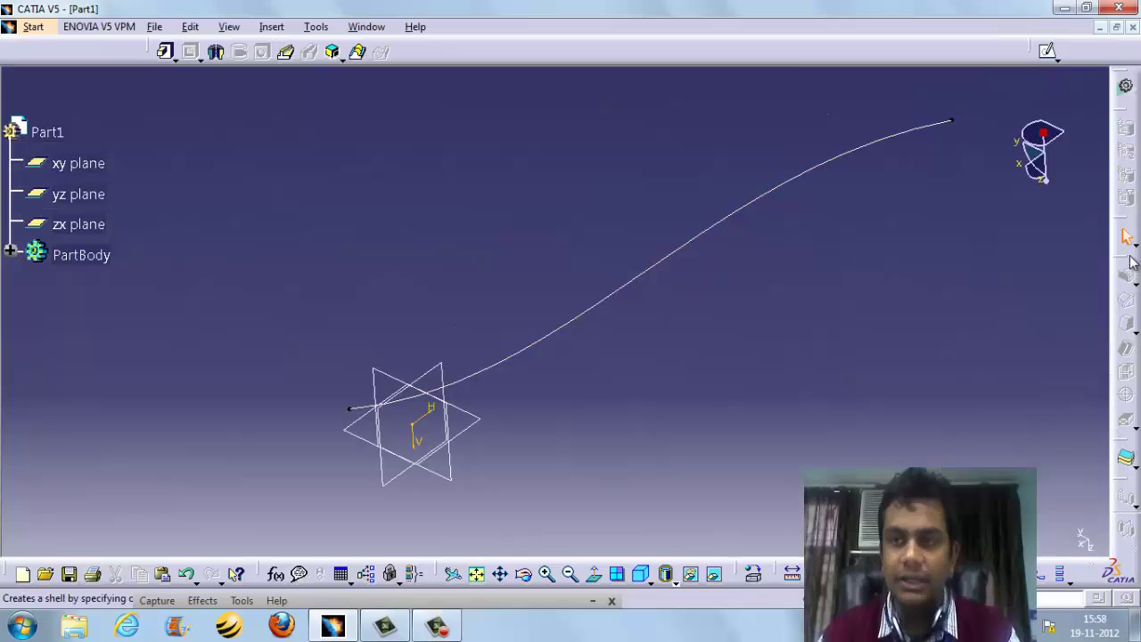
- Create a reference plane normal to the spline at its endpoint nearest the origin
{"action": "left_click_drag", "start_coordinate": [1079, 176], "coordinate": [1077, 173]}
{"action": "left_click_drag", "start_coordinate": [1122, 398], "coordinate": [1039, 332]}
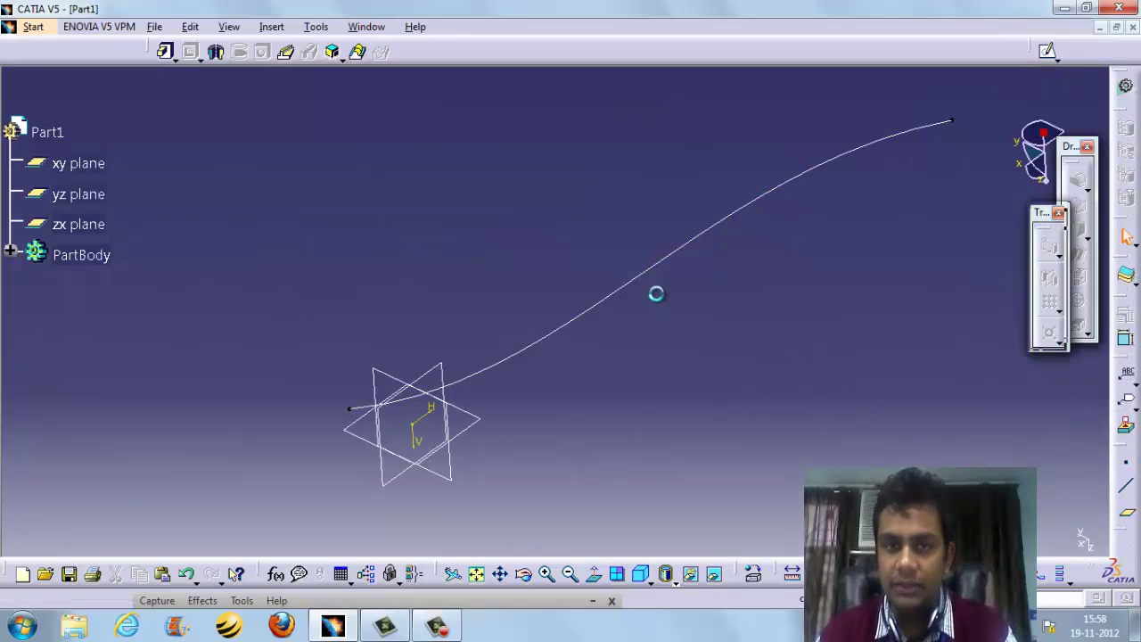
{"action": "left_click", "coordinate": [667, 261]}
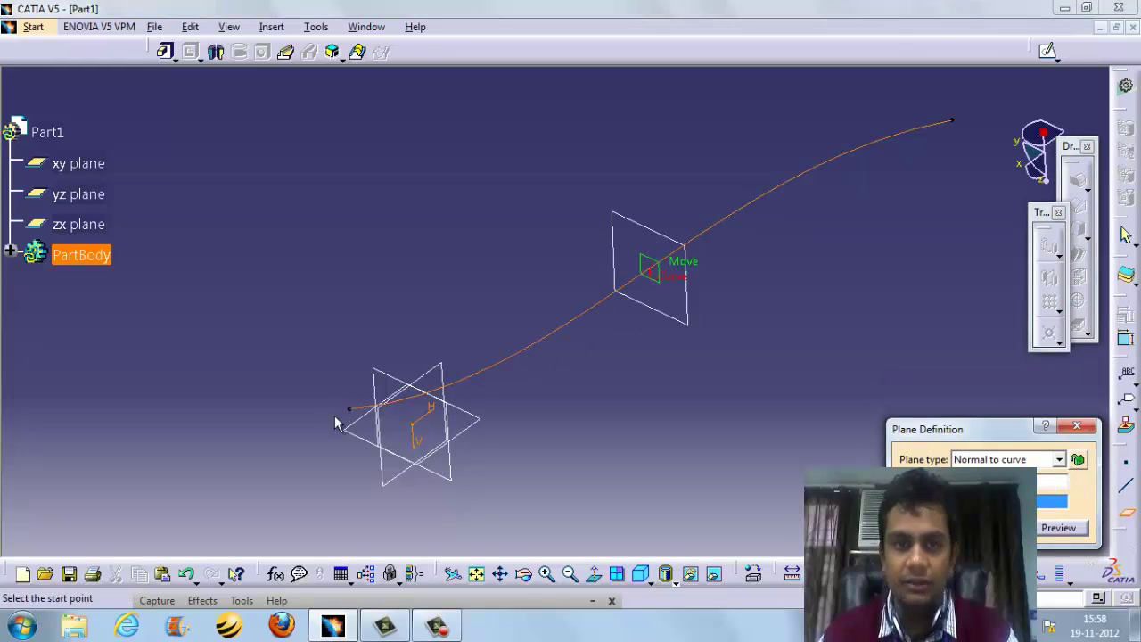
{"action": "left_click", "coordinate": [361, 416]}
{"action": "left_click", "coordinate": [930, 527]}
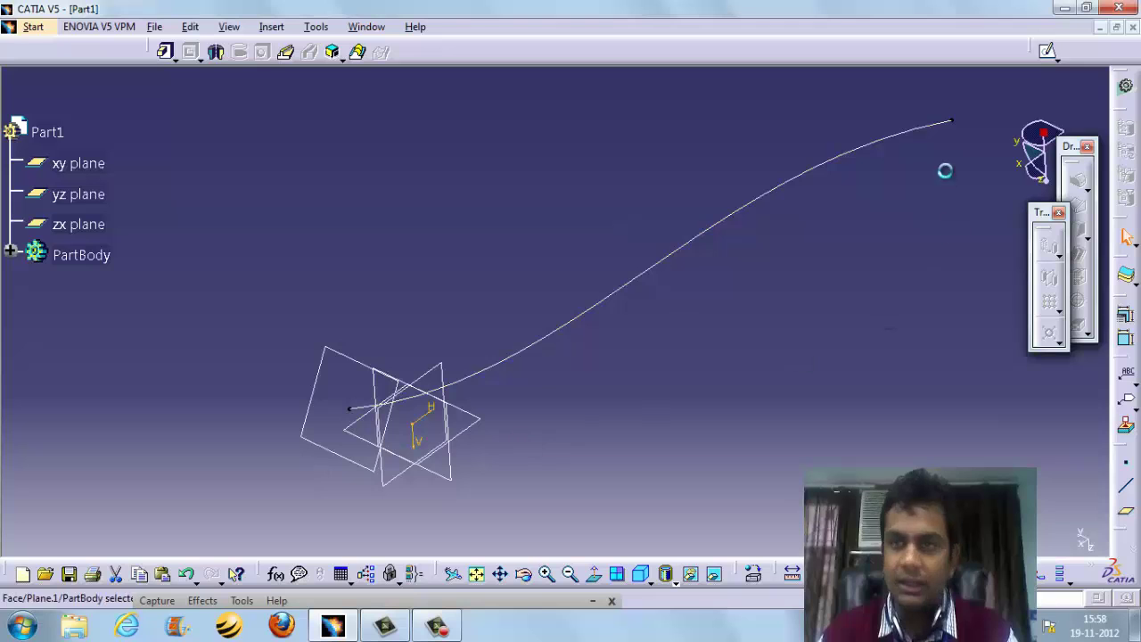
- Sketch a circle on the plane normal to the spline, centred on the spline's endpoint, and exit the sketch
{"action": "left_click", "coordinate": [1046, 52]}
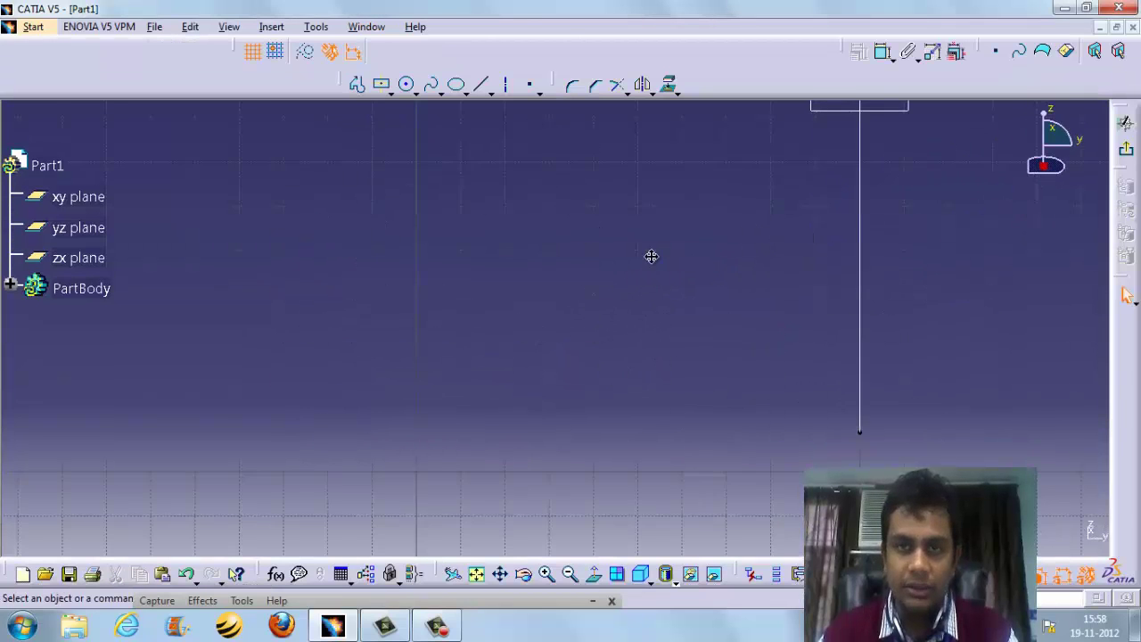
{"action": "mouse_move", "coordinate": [606, 374]}
{"action": "middle_mouse_down"}
{"action": "mouse_move", "coordinate": [573, 393]}
{"action": "mouse_move", "coordinate": [546, 318]}
{"action": "middle_mouse_up"}
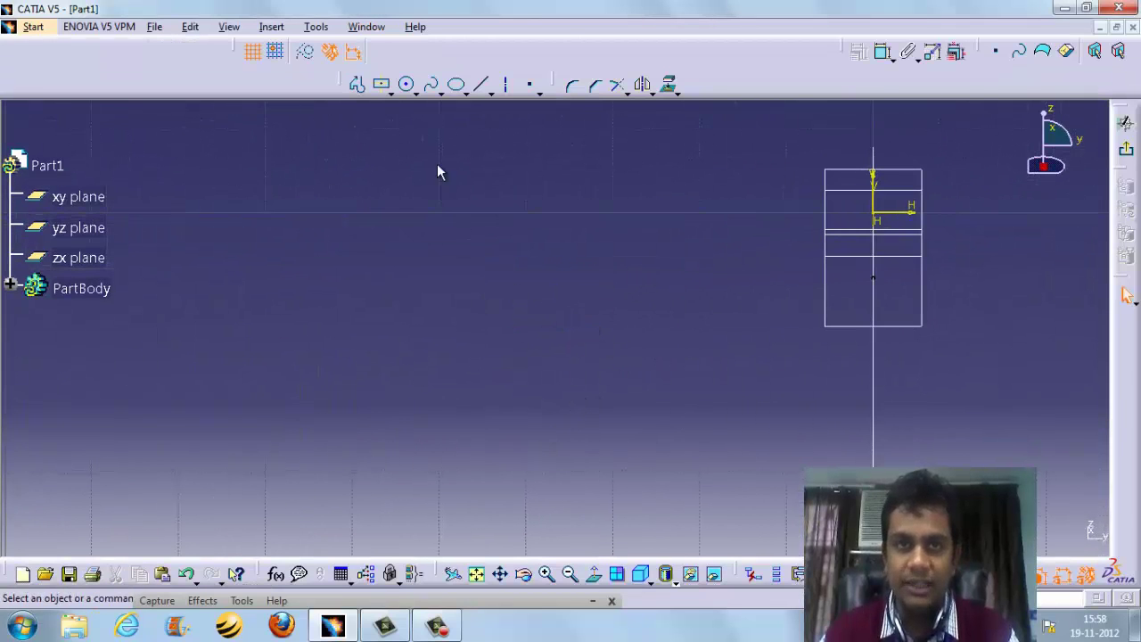
{"action": "left_click", "coordinate": [408, 85]}
{"action": "left_click", "coordinate": [874, 279]}
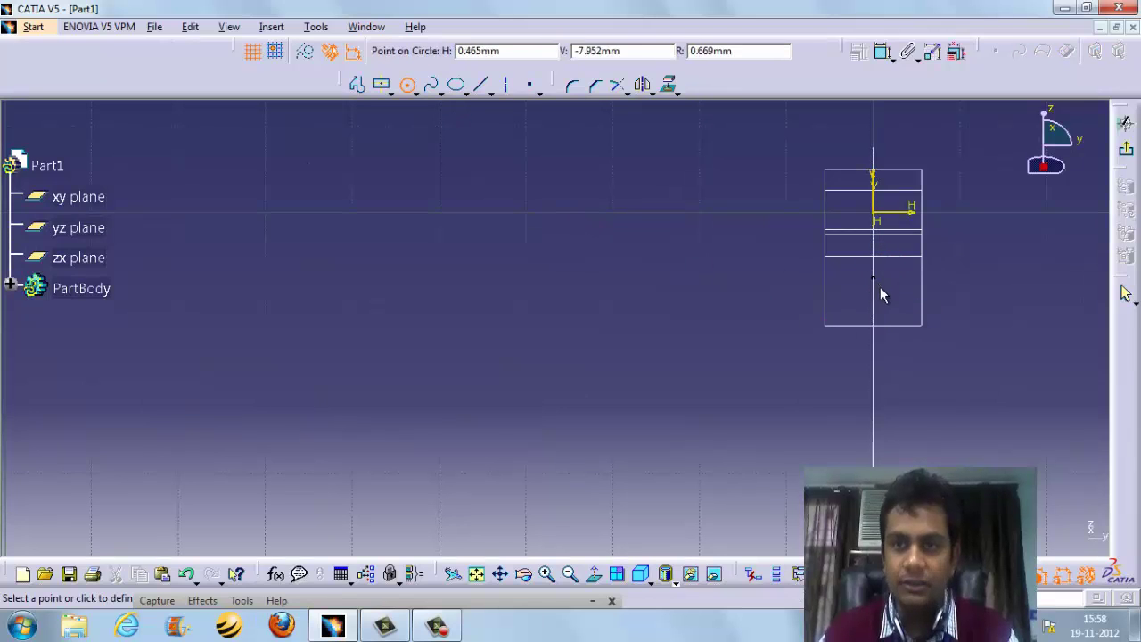
{"action": "left_click", "coordinate": [879, 302]}
{"action": "left_click", "coordinate": [1125, 150]}
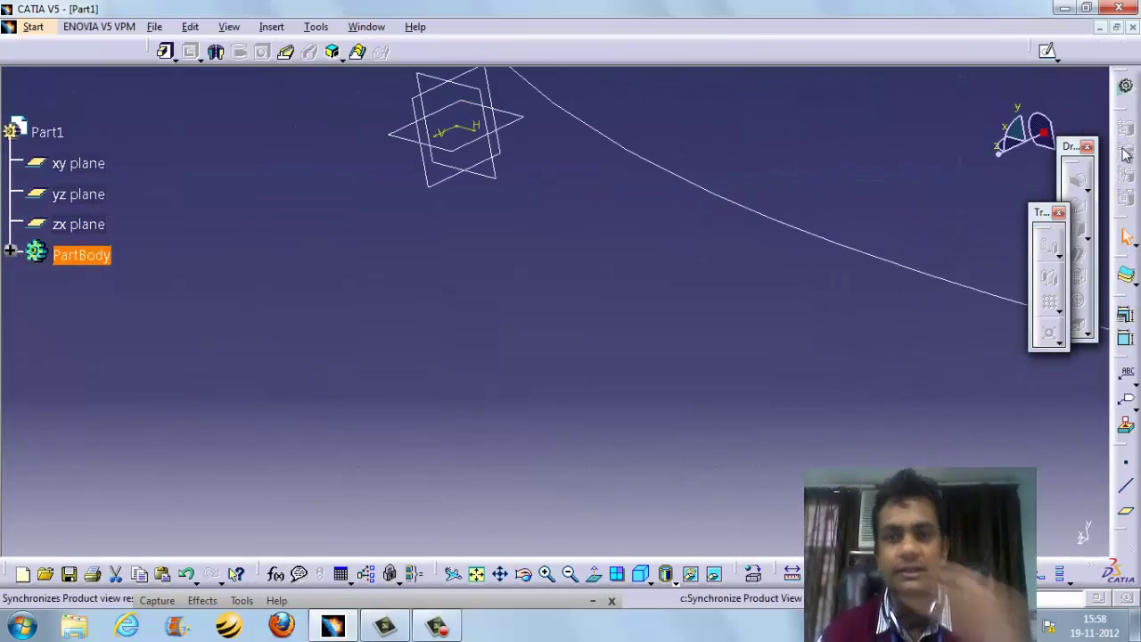
- Create a rib that sweeps the circle along the spline as center curve, with profile control Keep angle
{"action": "left_click", "coordinate": [286, 53]}
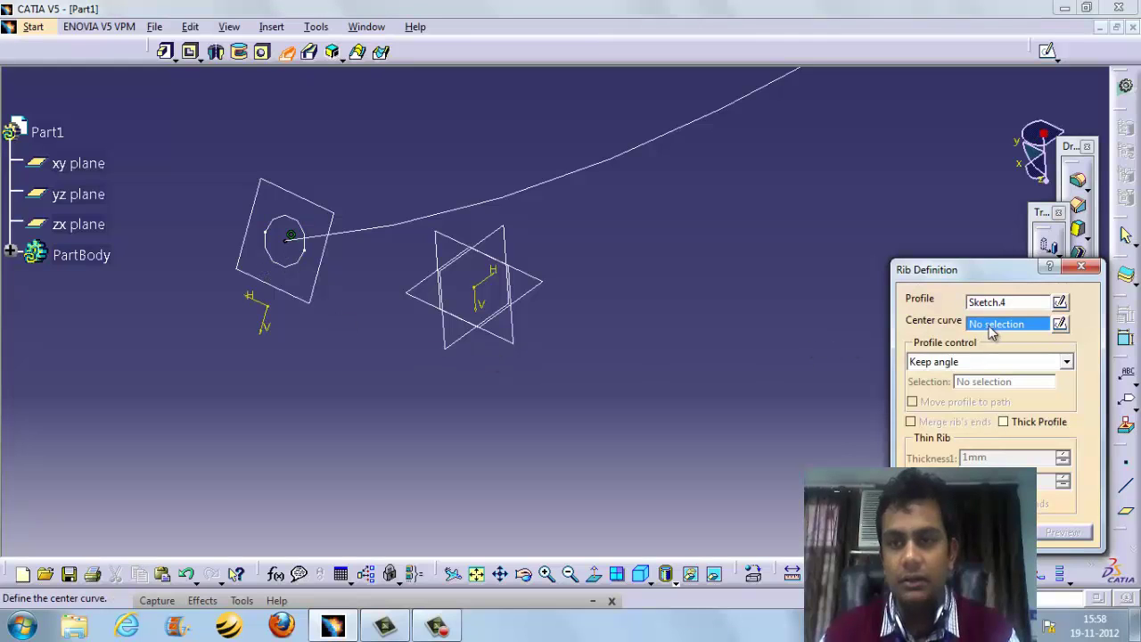
{"action": "left_click", "coordinate": [718, 121]}
{"action": "middle_click_drag", "start_coordinate": [858, 241], "coordinate": [704, 393]}
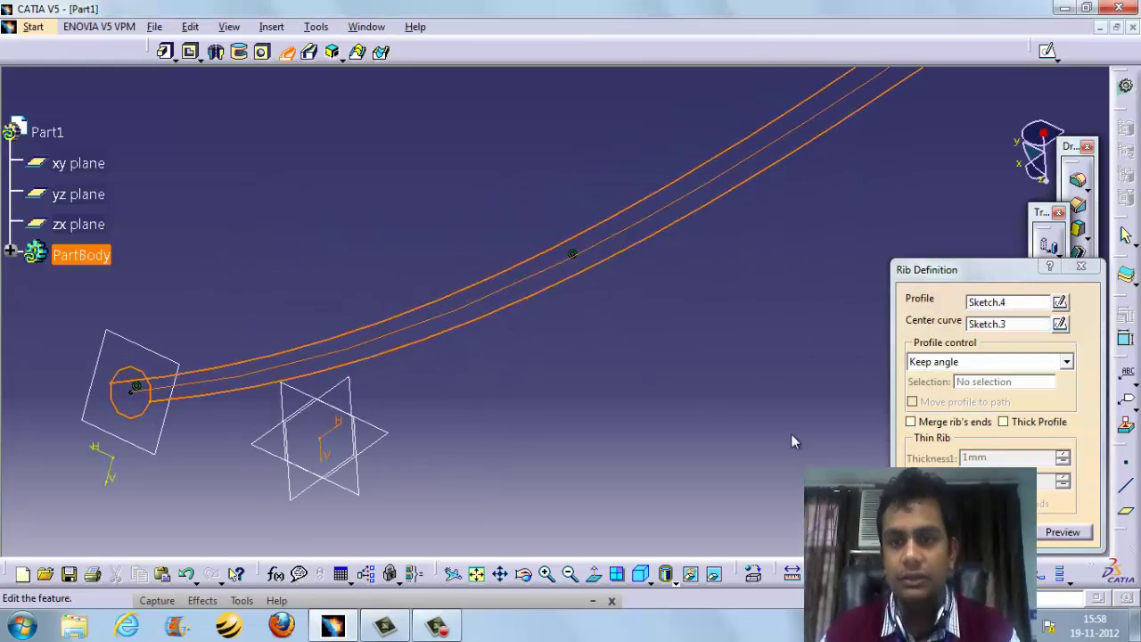
{"action": "left_click", "coordinate": [952, 531]}
{"action": "middle_click_drag", "start_coordinate": [821, 269], "coordinate": [772, 354]}
- Undo the rib, the circle sketch, the normal plane and the spline sketch, and clear the selection
{"action": "key", "text": "ctrl+z"}
{"action": "key", "text": "ctrl+z"}
{"action": "key", "text": "ctrl+z"}
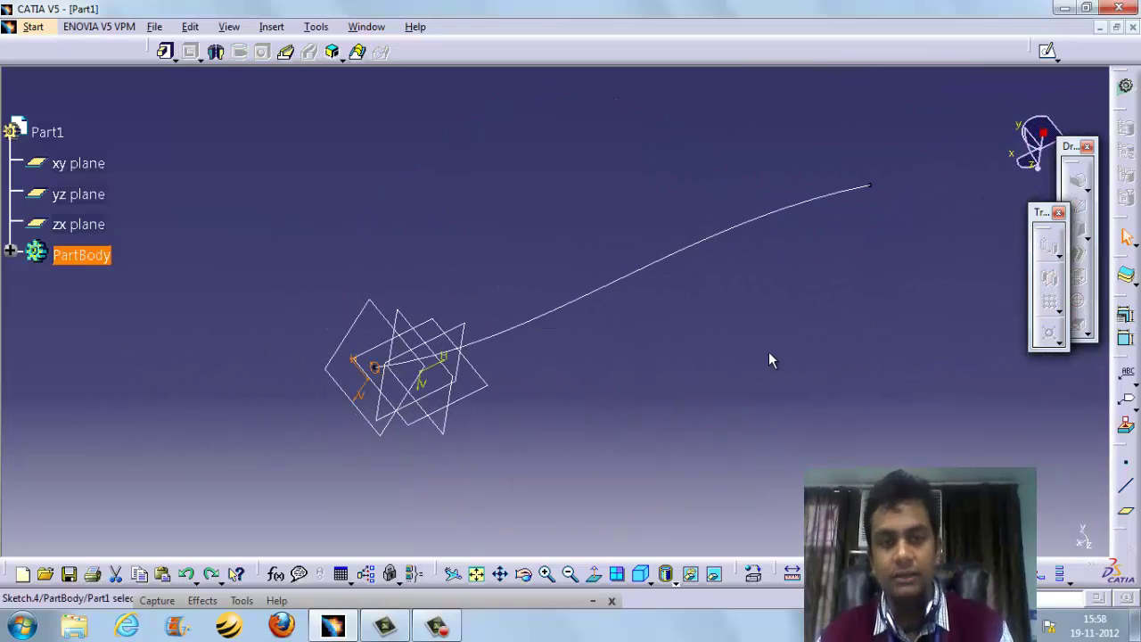
{"action": "middle_click_drag", "start_coordinate": [690, 402], "coordinate": [703, 313]}
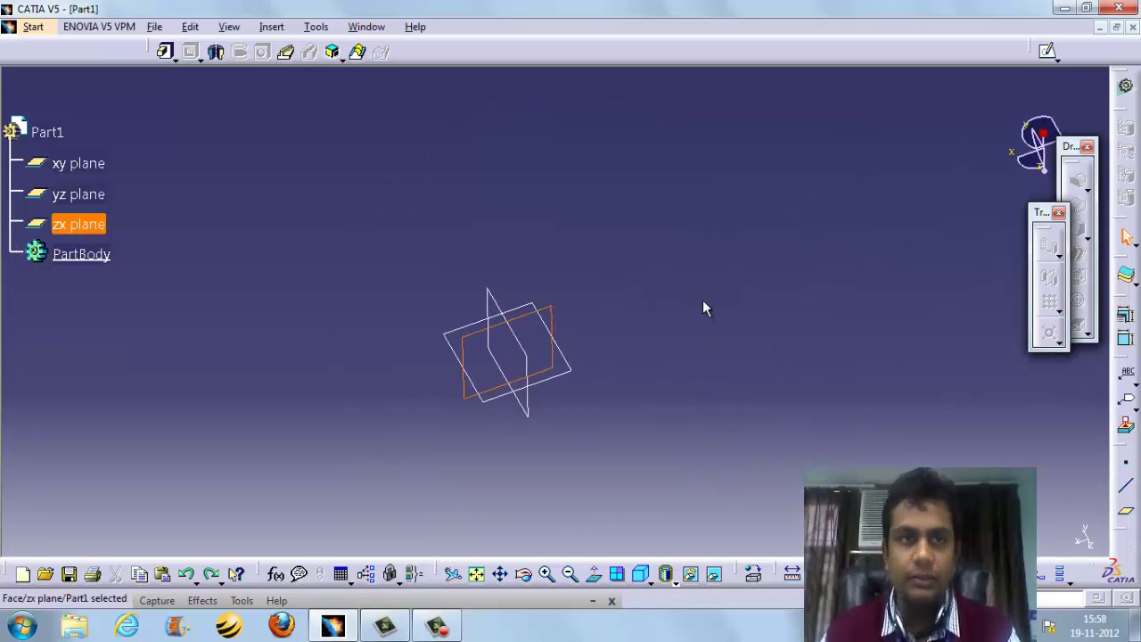
{"action": "left_click", "coordinate": [464, 239]}
{"action": "middle_click_drag", "start_coordinate": [719, 395], "coordinate": [579, 392]}
- Sketch a circle about 127.5 mm in diameter on the xy plane, centred on the origin
{"action": "left_click", "coordinate": [65, 163]}
{"action": "left_click", "coordinate": [1047, 50]}
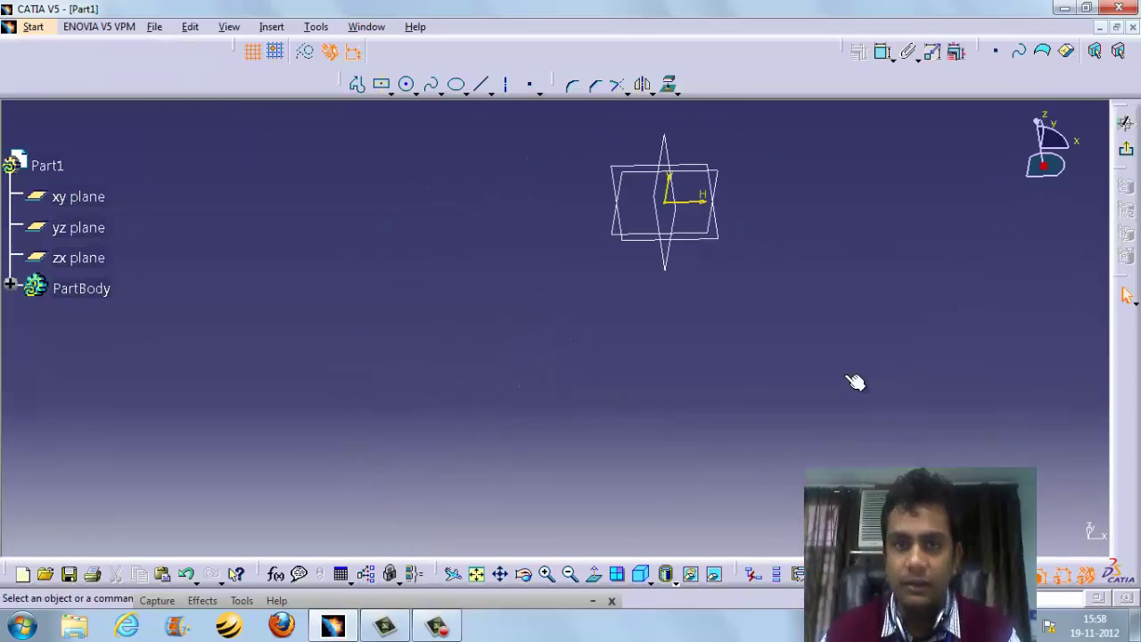
{"action": "left_click", "coordinate": [405, 84]}
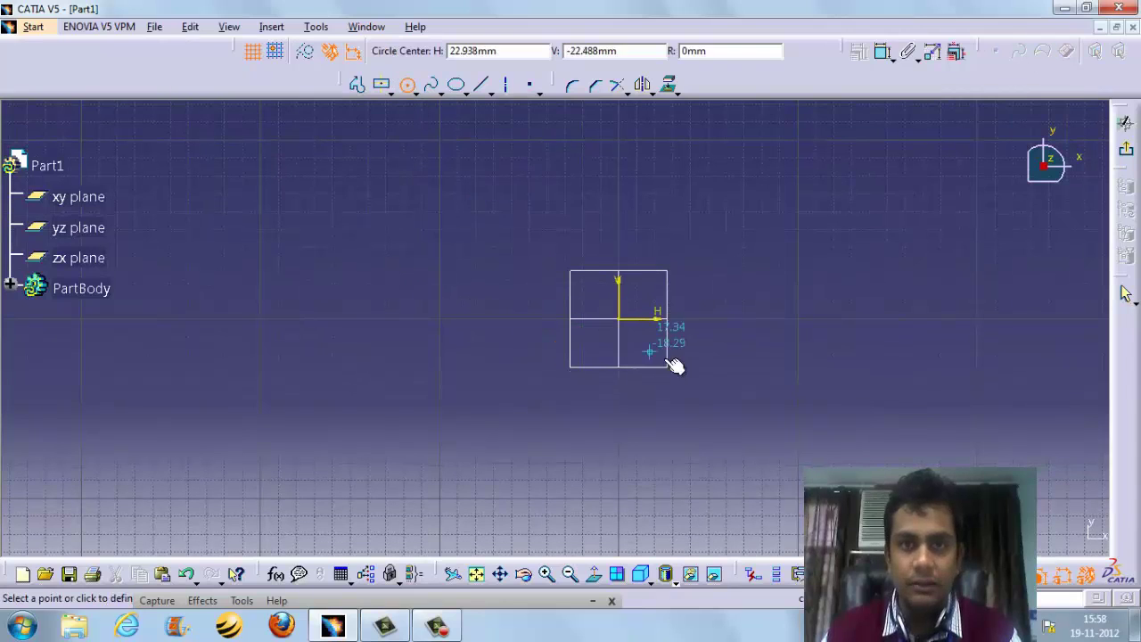
{"action": "left_click", "coordinate": [617, 319]}
{"action": "left_click", "coordinate": [641, 432]}
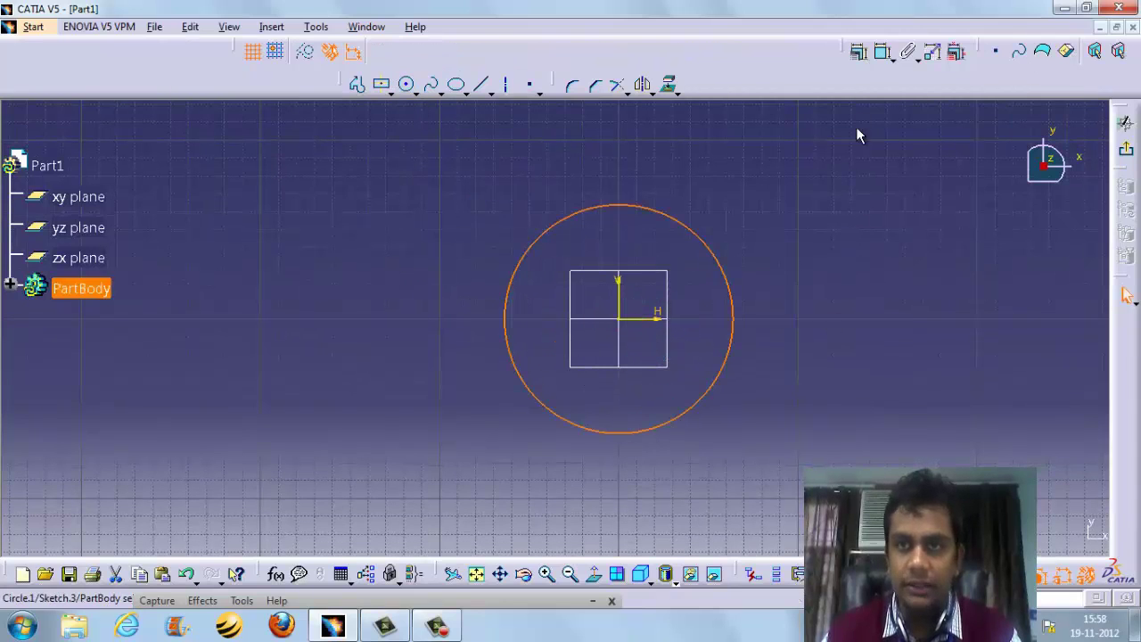
- Dimension the circle's diameter, set it to 150 mm and exit the sketch
{"action": "left_click", "coordinate": [884, 52]}
{"action": "left_click", "coordinate": [784, 246]}
{"action": "double_click", "coordinate": [787, 250]}
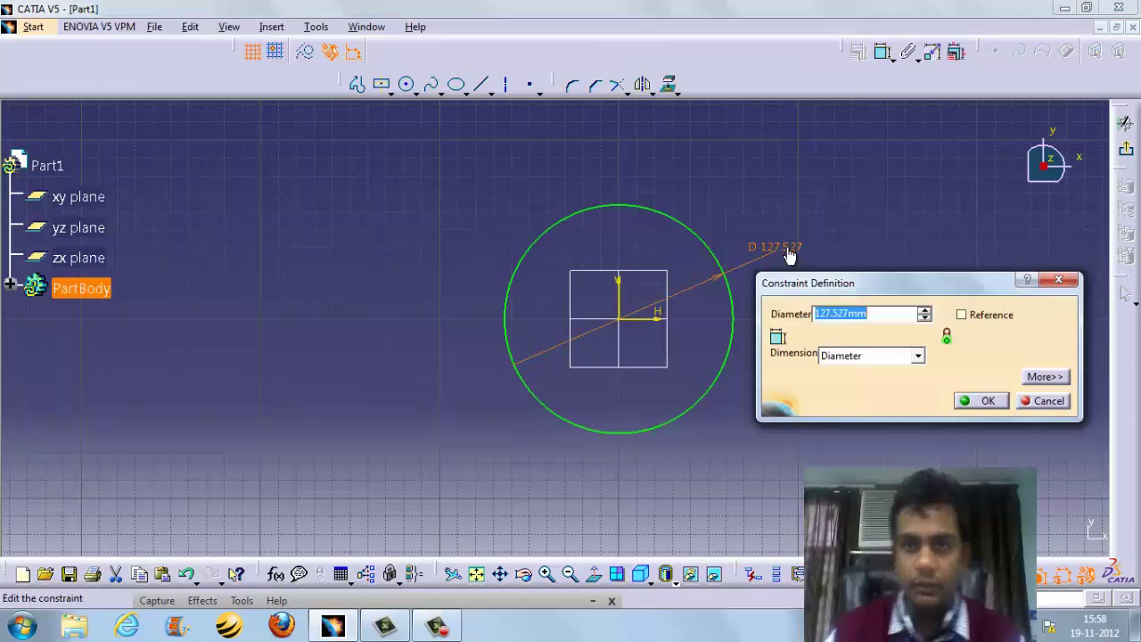
{"action": "key", "text": "Return"}
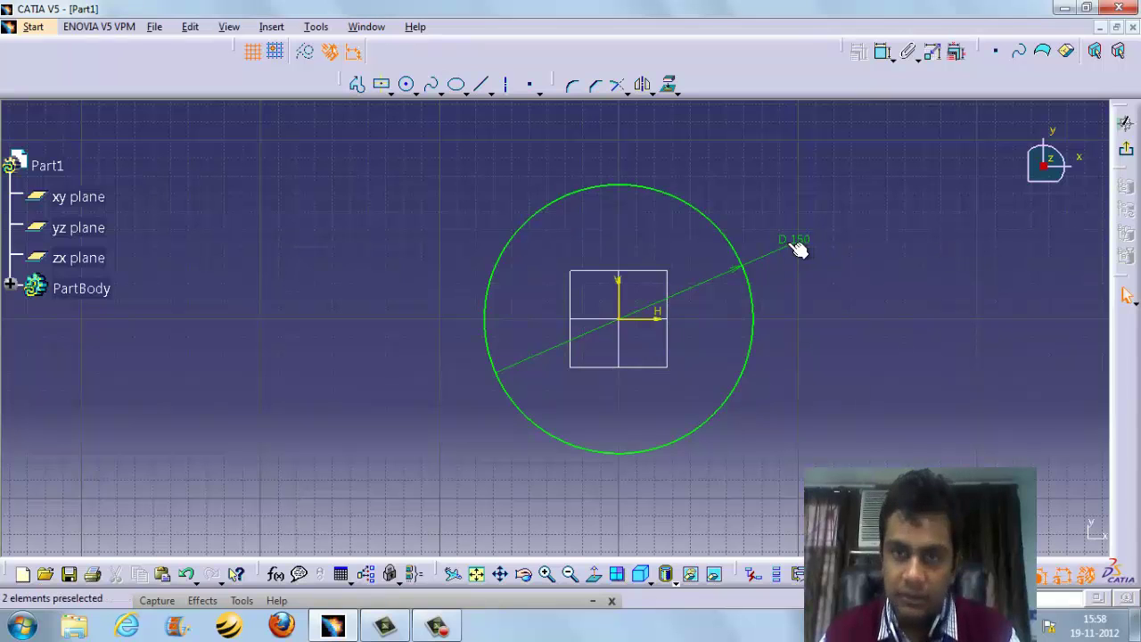
{"action": "left_click", "coordinate": [1126, 122]}
{"action": "mouse_move", "coordinate": [706, 314]}
{"action": "middle_mouse_down"}
{"action": "mouse_move", "coordinate": [663, 354]}
{"action": "mouse_move", "coordinate": [675, 291]}
{"action": "middle_mouse_up"}
{"action": "left_click", "coordinate": [675, 291]}
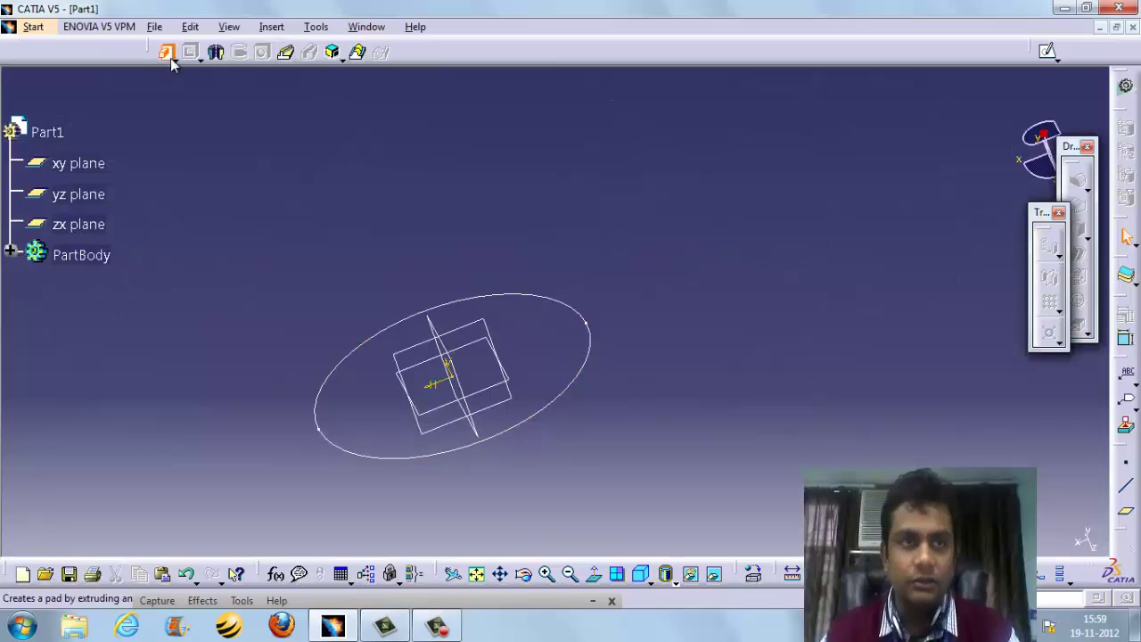
- Extrude the circle into a solid cylinder with a pad length of 150 mm
{"action": "left_click", "coordinate": [166, 52]}
{"action": "middle_click_drag", "start_coordinate": [464, 392], "coordinate": [582, 331]}
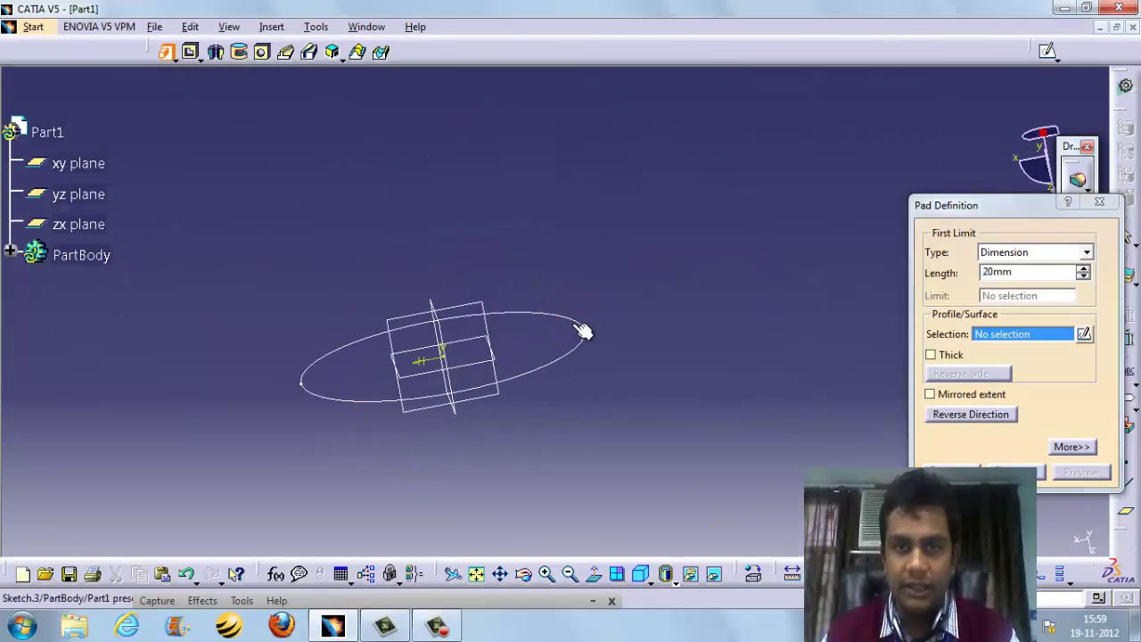
{"action": "left_click", "coordinate": [575, 319]}
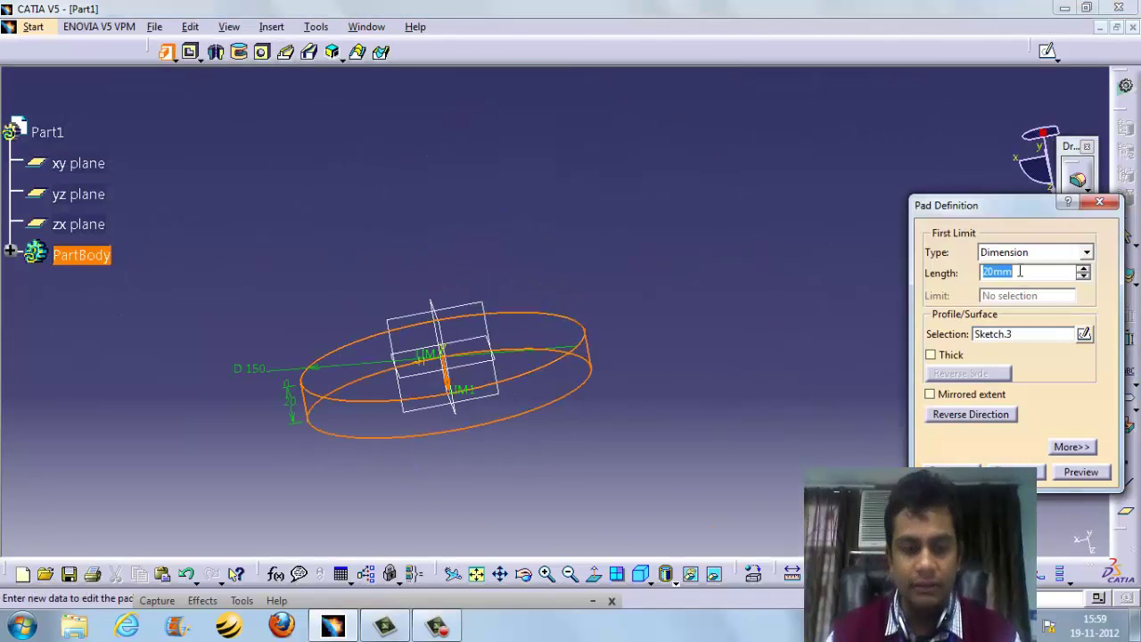
{"action": "key", "text": "Return"}
{"action": "middle_click_drag", "start_coordinate": [755, 242], "coordinate": [676, 275]}
{"action": "left_click_drag", "start_coordinate": [1021, 273], "coordinate": [995, 275]}
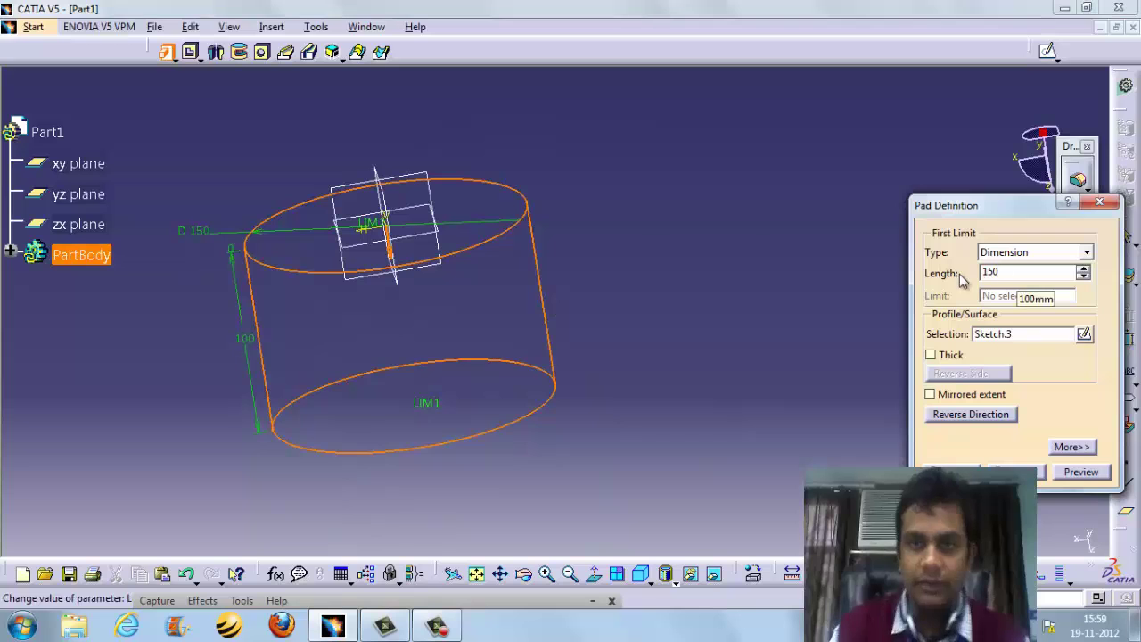
{"action": "key", "text": "Return"}
{"action": "left_click", "coordinate": [968, 466]}
{"action": "mouse_move", "coordinate": [818, 387]}
{"action": "middle_mouse_down"}
{"action": "mouse_move", "coordinate": [817, 316]}
{"action": "mouse_move", "coordinate": [573, 365]}
{"action": "mouse_move", "coordinate": [706, 153]}
{"action": "mouse_move", "coordinate": [576, 438]}
{"action": "mouse_move", "coordinate": [484, 115]}
{"action": "mouse_move", "coordinate": [641, 406]}
{"action": "mouse_move", "coordinate": [655, 397]}
{"action": "middle_mouse_up"}
{"action": "middle_click_drag", "start_coordinate": [764, 290], "coordinate": [841, 382]}
{"action": "middle_click_drag", "start_coordinate": [868, 333], "coordinate": [838, 326]}
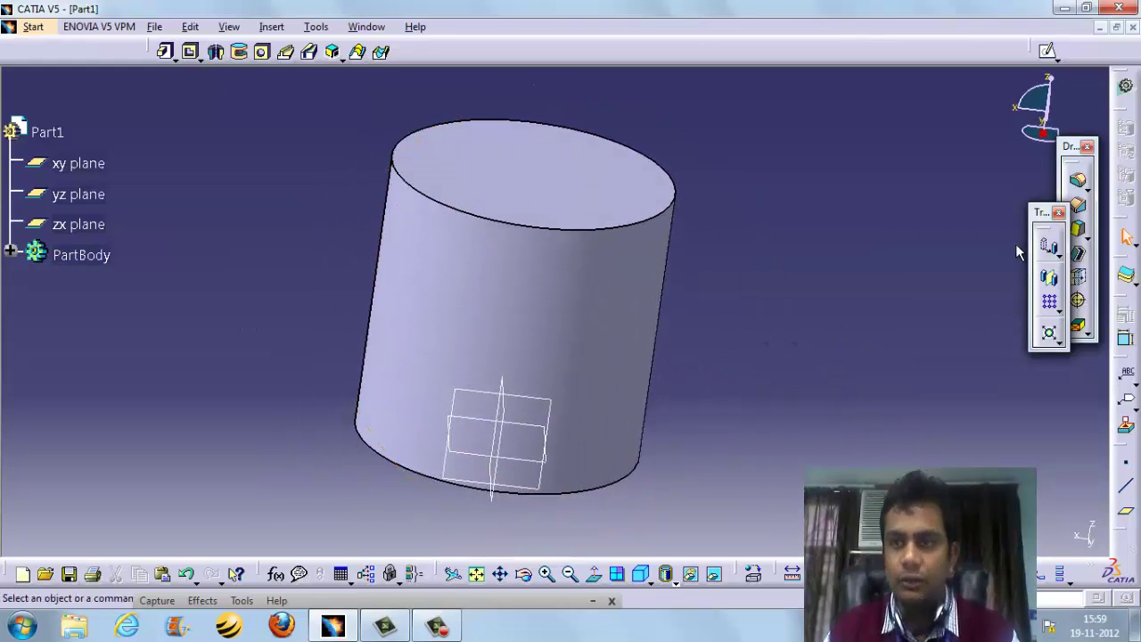
- Start a draft on the cylinder's side face, with the flat end face away from the origin as pulling direction
{"action": "left_click_drag", "start_coordinate": [1045, 214], "coordinate": [978, 210]}
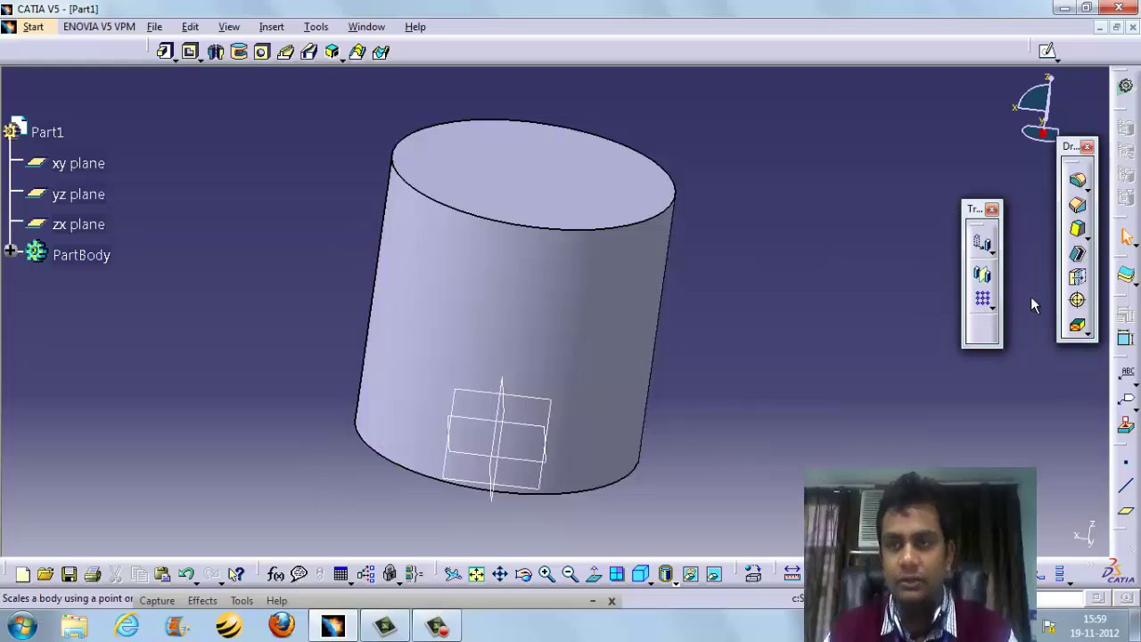
{"action": "left_click", "coordinate": [1078, 234]}
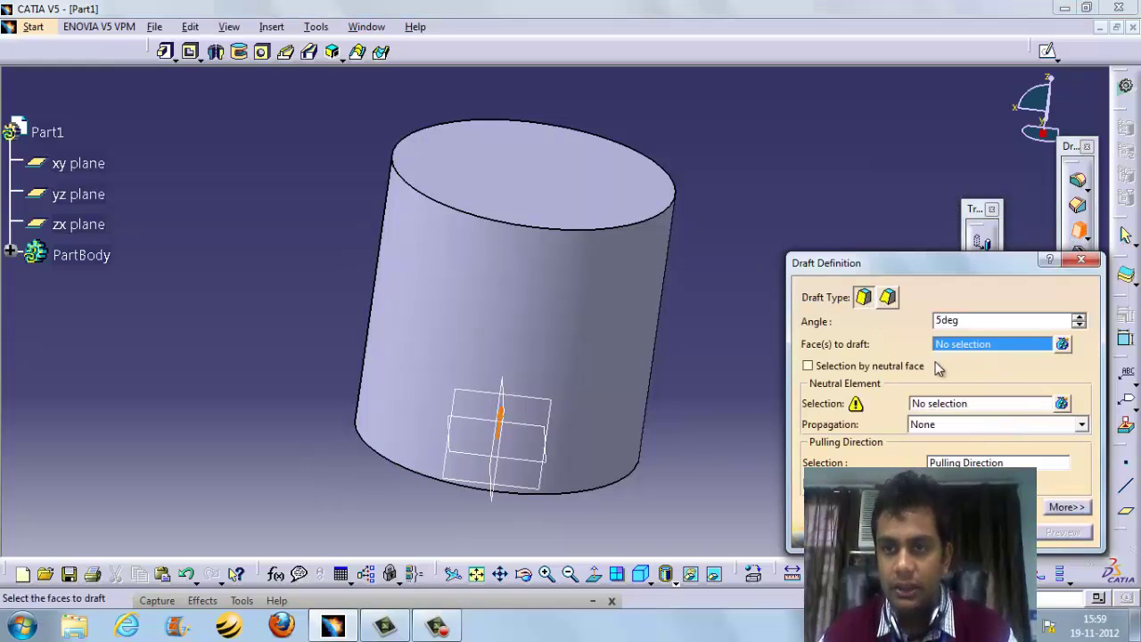
{"action": "left_click", "coordinate": [626, 342]}
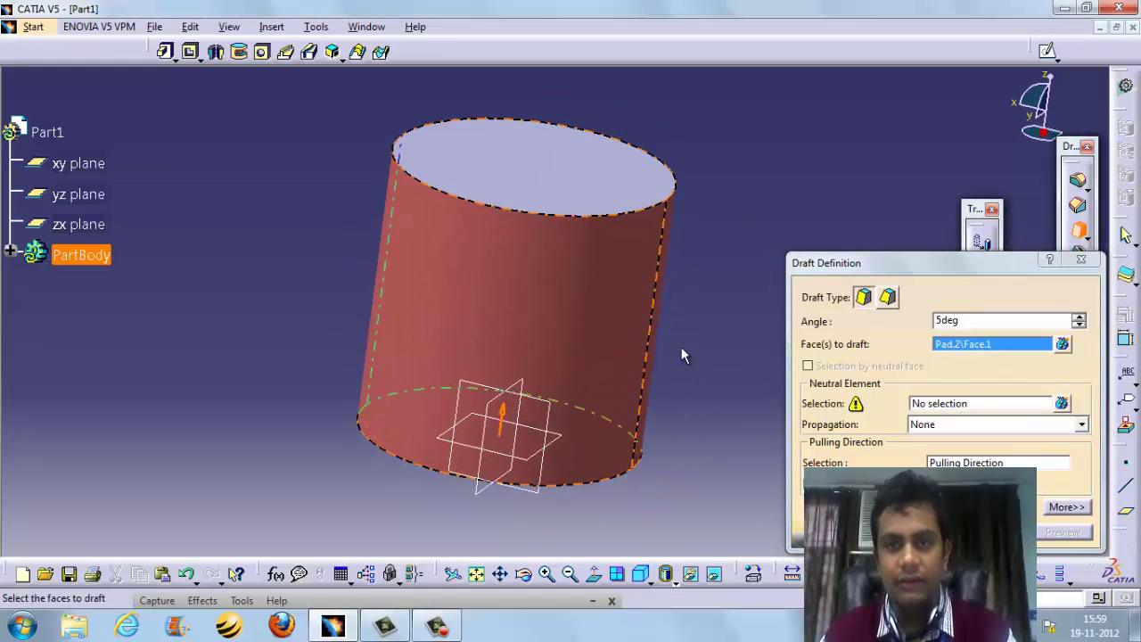
{"action": "left_click", "coordinate": [934, 426]}
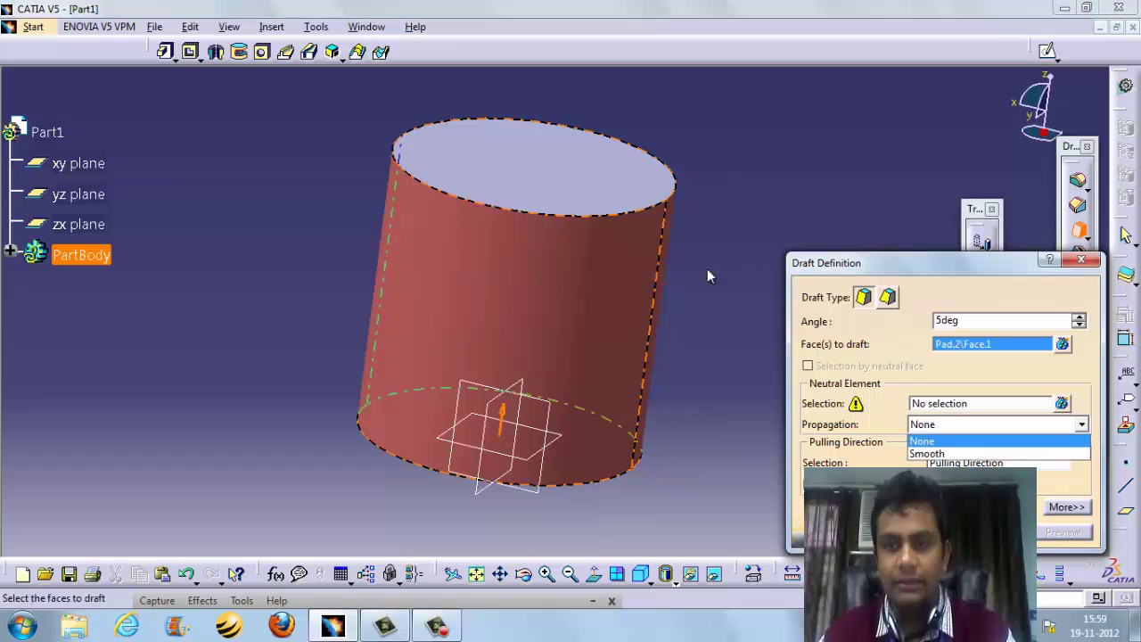
{"action": "left_click", "coordinate": [749, 194]}
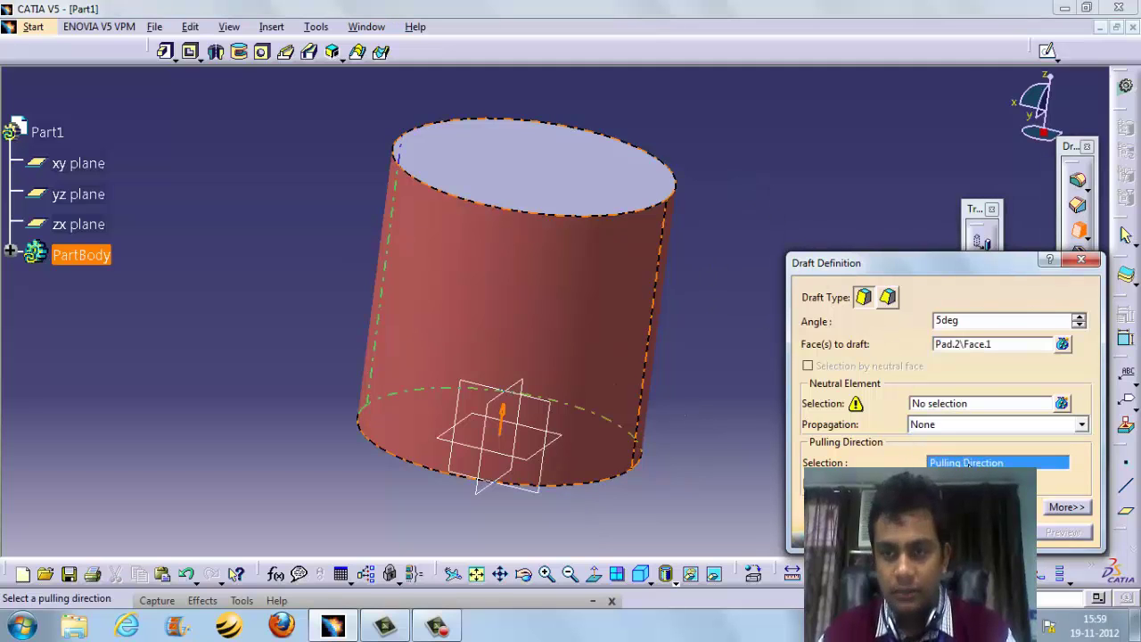
{"action": "left_click", "coordinate": [619, 178]}
{"action": "middle_click_drag", "start_coordinate": [680, 355], "coordinate": [664, 349]}
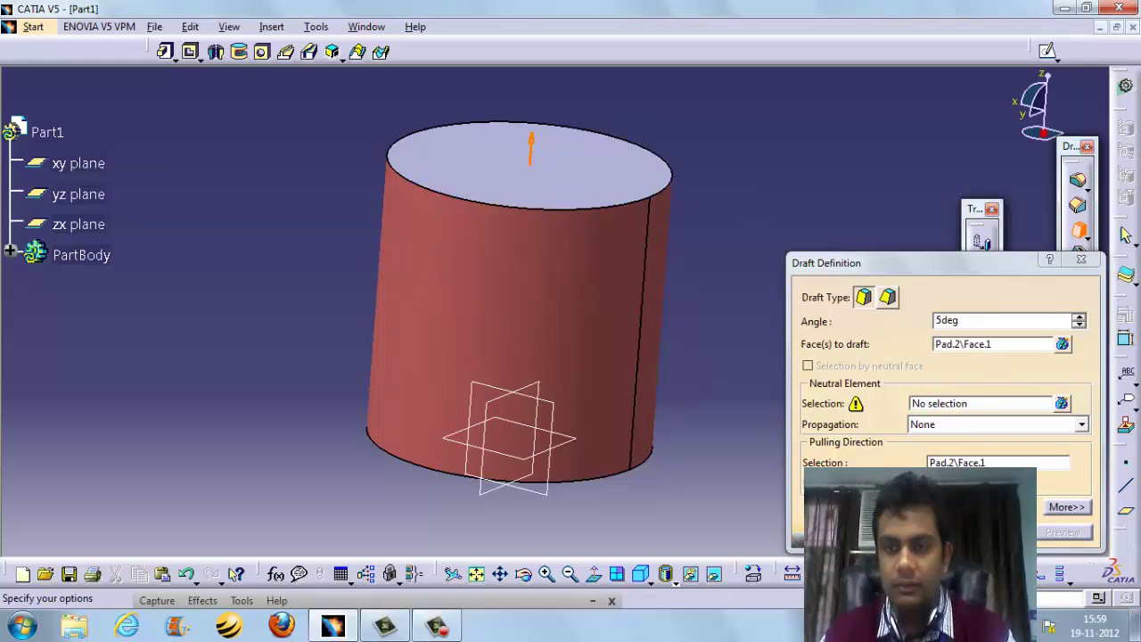
- Use the same flat end face as neutral element, preview the draft at 5 degrees and apply it
{"action": "left_click", "coordinate": [943, 404]}
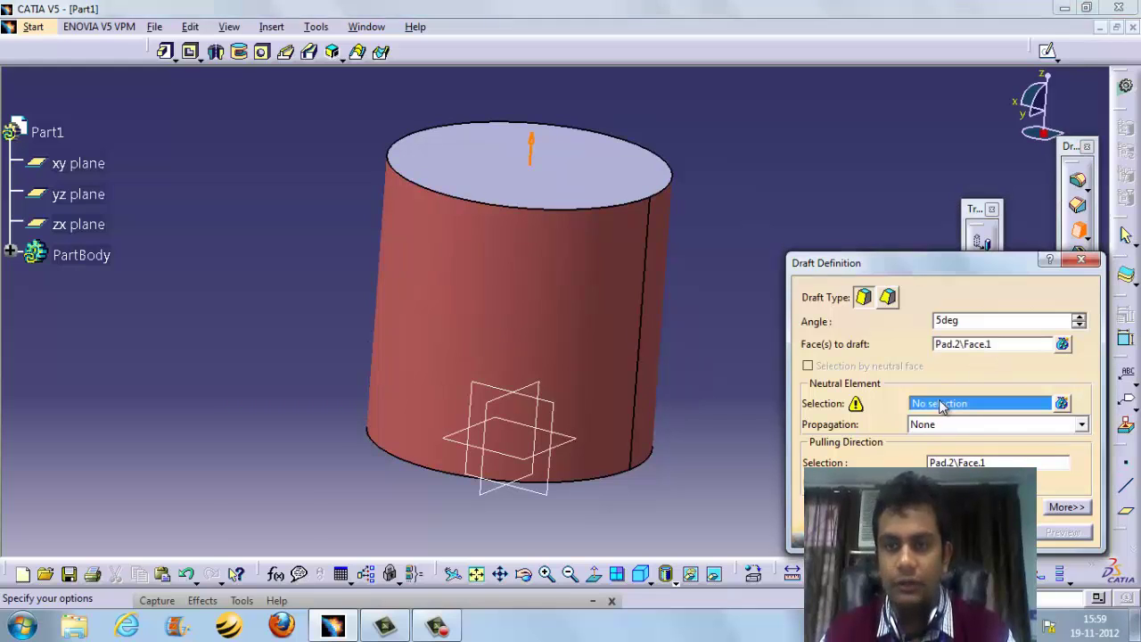
{"action": "left_click", "coordinate": [591, 191]}
{"action": "middle_click_drag", "start_coordinate": [710, 352], "coordinate": [505, 443]}
{"action": "middle_click_drag", "start_coordinate": [672, 378], "coordinate": [705, 374]}
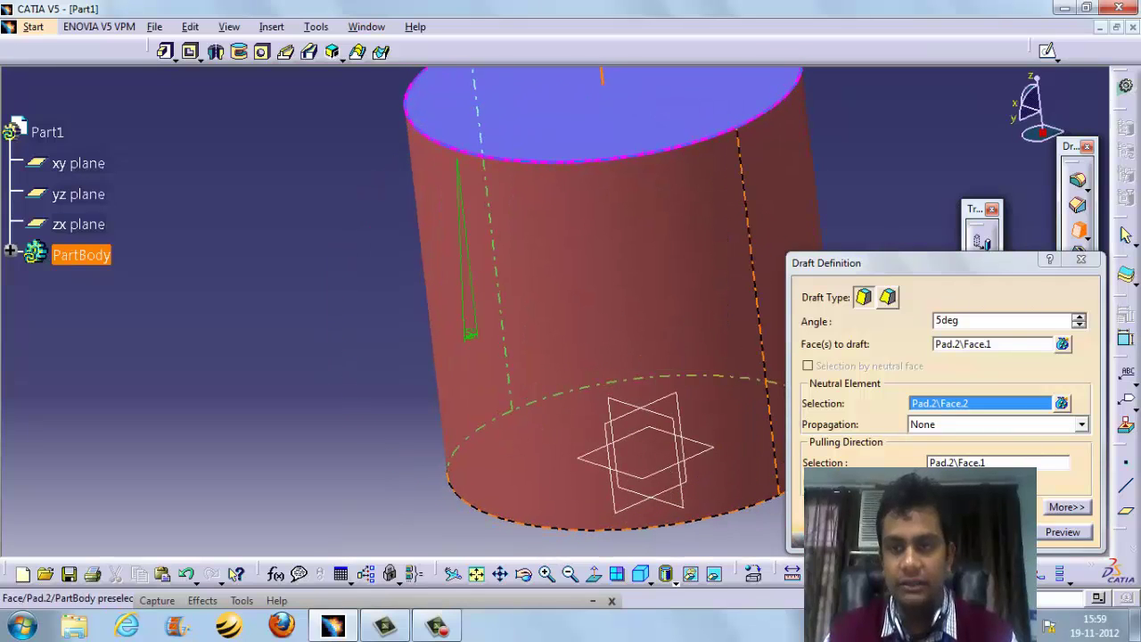
{"action": "left_click", "coordinate": [939, 318]}
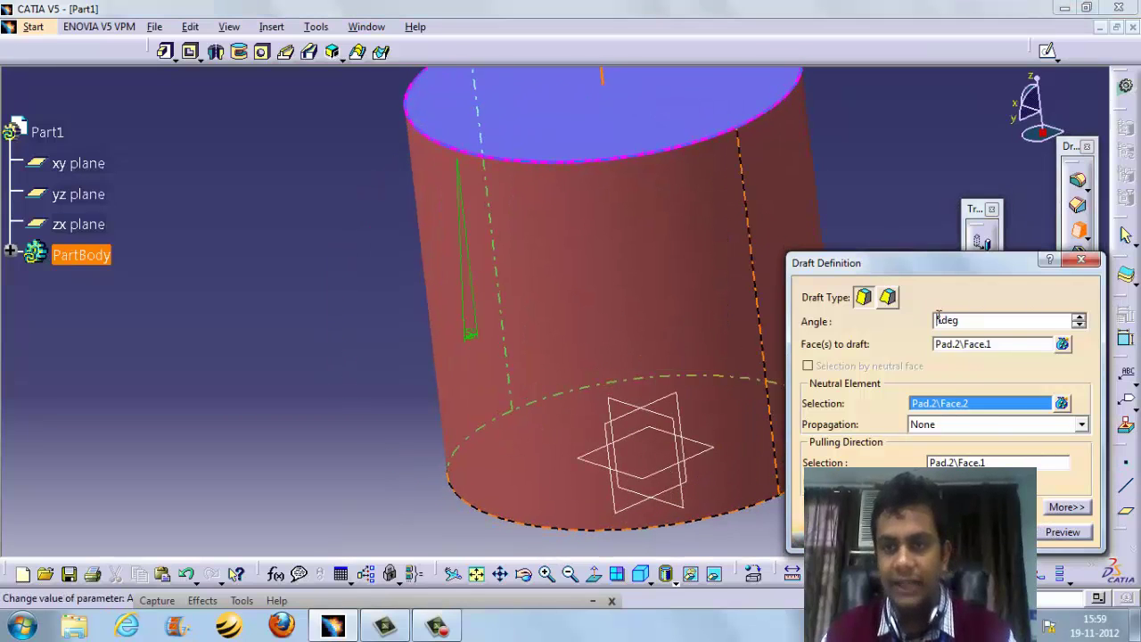
{"action": "middle_click_drag", "start_coordinate": [779, 304], "coordinate": [595, 392]}
{"action": "left_click_drag", "start_coordinate": [941, 321], "coordinate": [934, 321]}
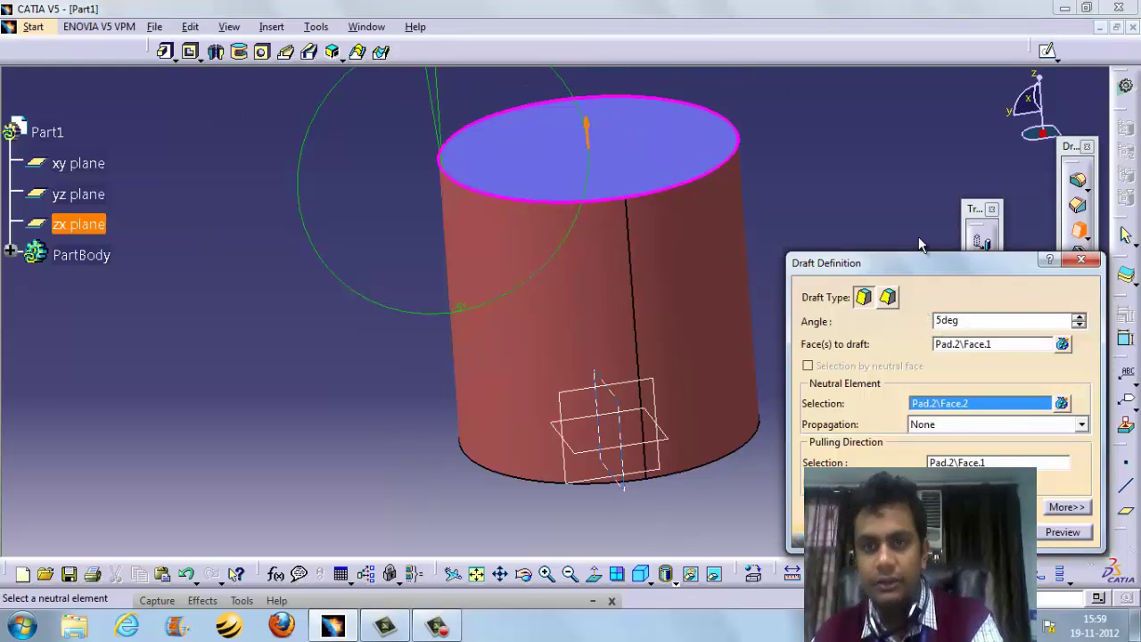
{"action": "left_click", "coordinate": [1070, 539]}
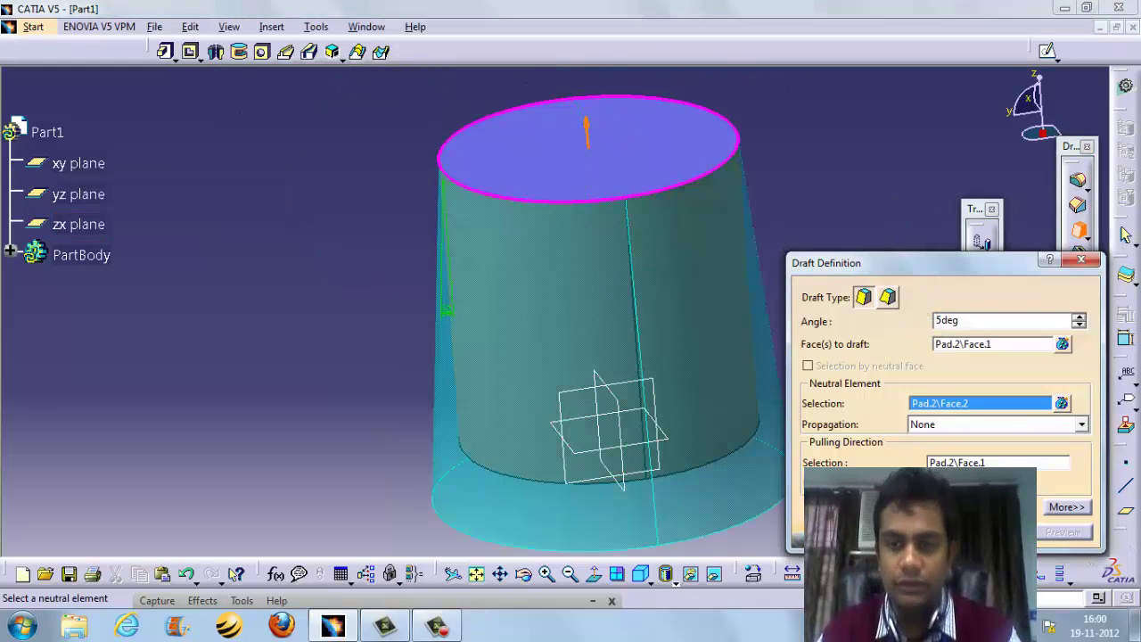
{"action": "left_click", "coordinate": [939, 533]}
{"action": "middle_click_drag", "start_coordinate": [860, 369], "coordinate": [735, 230]}
{"action": "middle_click_drag", "start_coordinate": [769, 324], "coordinate": [606, 357]}
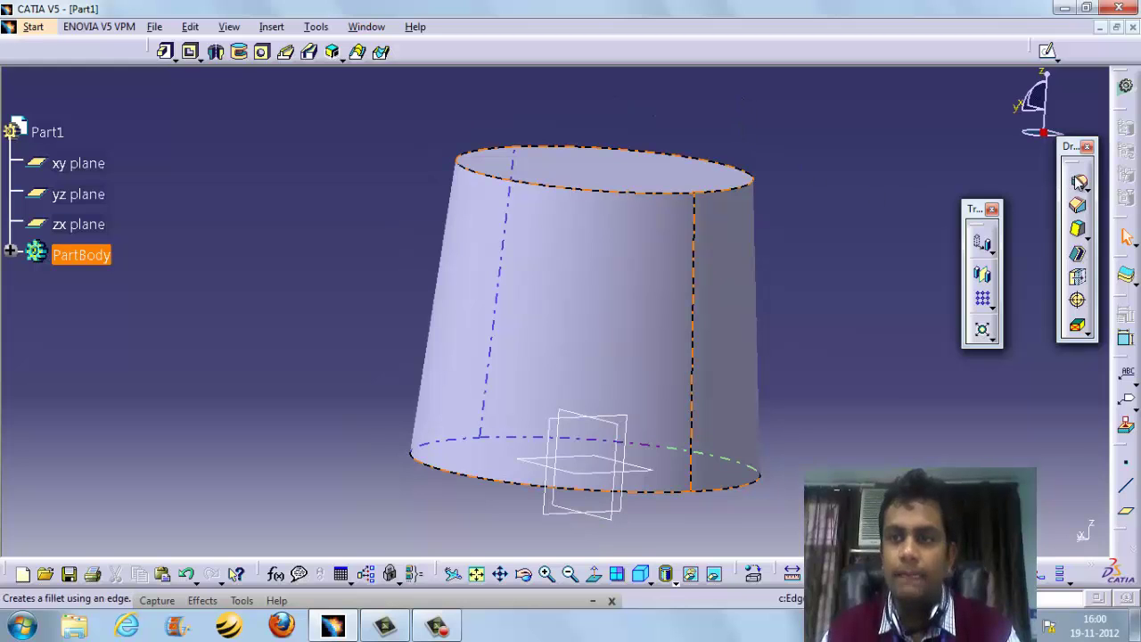
- Fillet the circular edge at the wide base of the drafted cylinder with a 5 mm radius
{"action": "left_click", "coordinate": [1077, 180]}
{"action": "middle_click_drag", "start_coordinate": [726, 382], "coordinate": [738, 332]}
{"action": "left_click", "coordinate": [731, 377]}
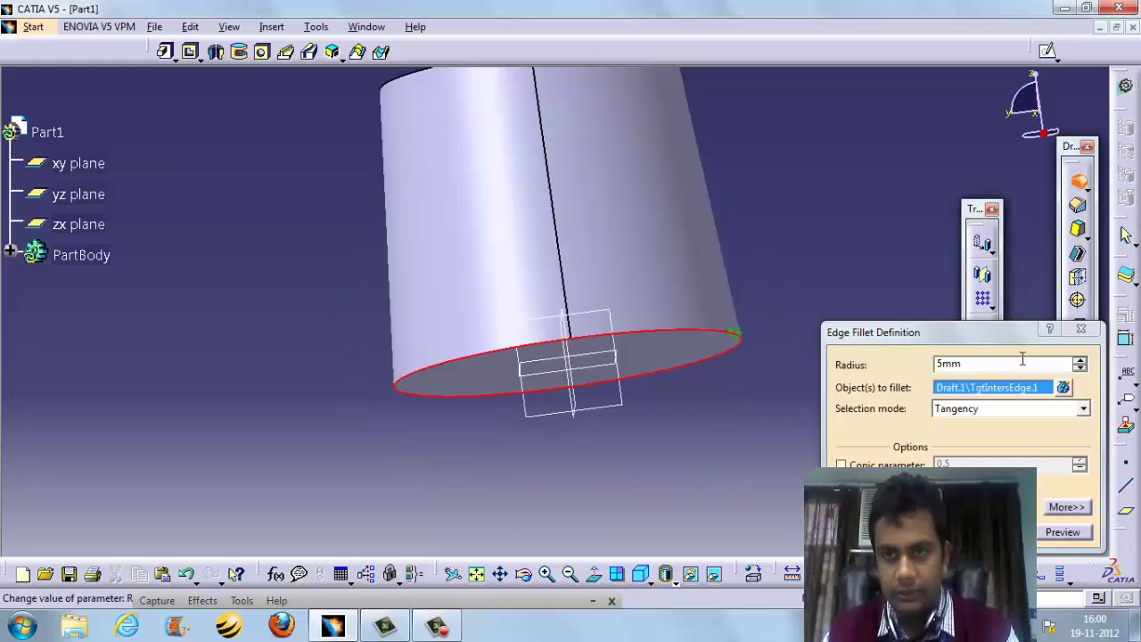
{"action": "left_click_drag", "start_coordinate": [977, 365], "coordinate": [916, 371]}
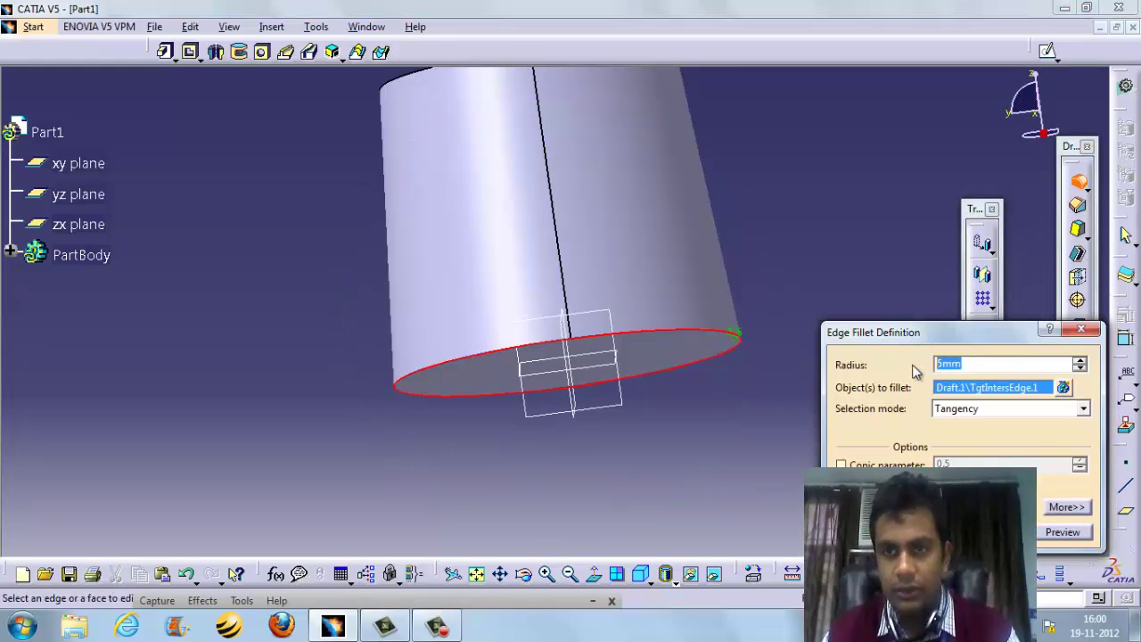
{"action": "left_click", "coordinate": [1064, 533]}
{"action": "left_click", "coordinate": [934, 533]}
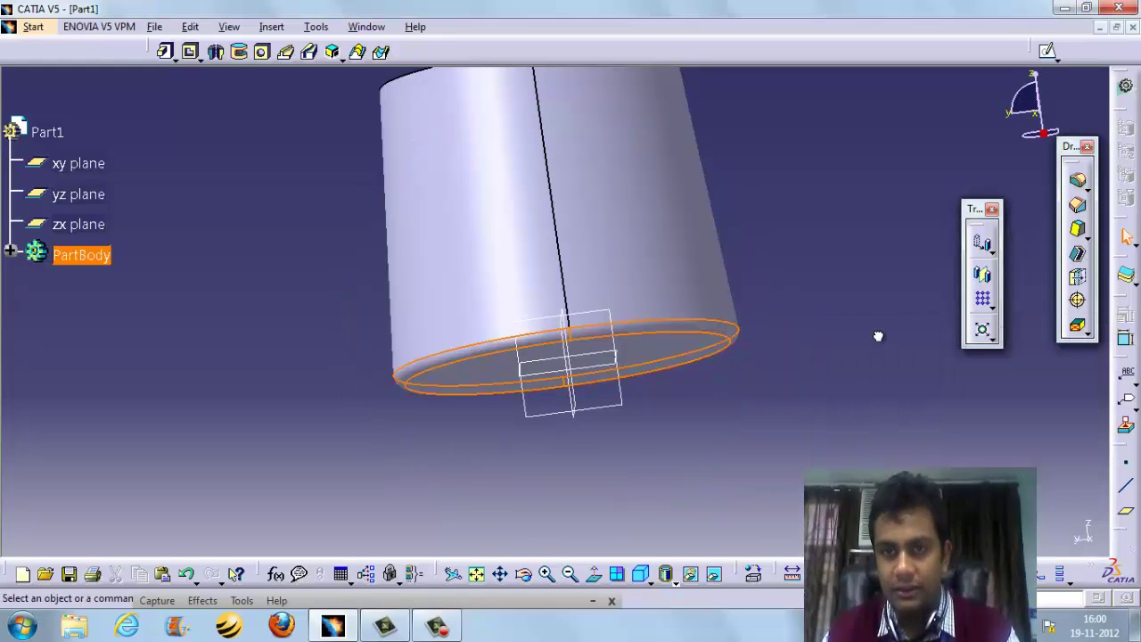
{"action": "left_click", "coordinate": [839, 308]}
{"action": "middle_click_drag", "start_coordinate": [839, 308], "coordinate": [612, 160]}
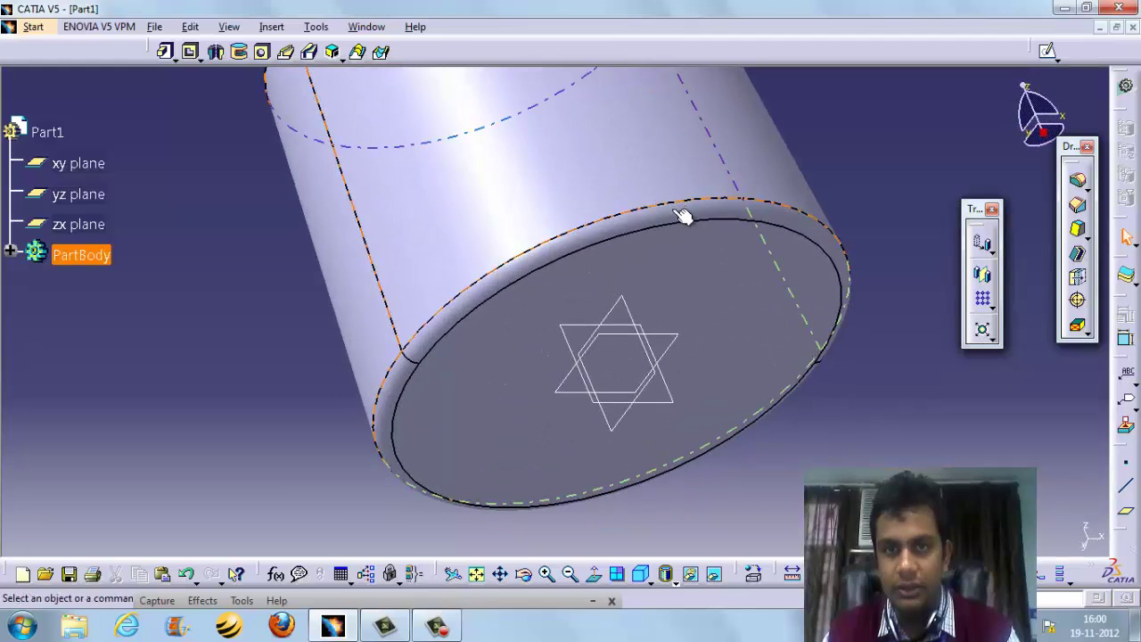
- Set the radius of the base edge fillet on the drafted cylinder to 10 mm
{"action": "double_click", "coordinate": [620, 224]}
{"action": "left_click", "coordinate": [10, 252]}
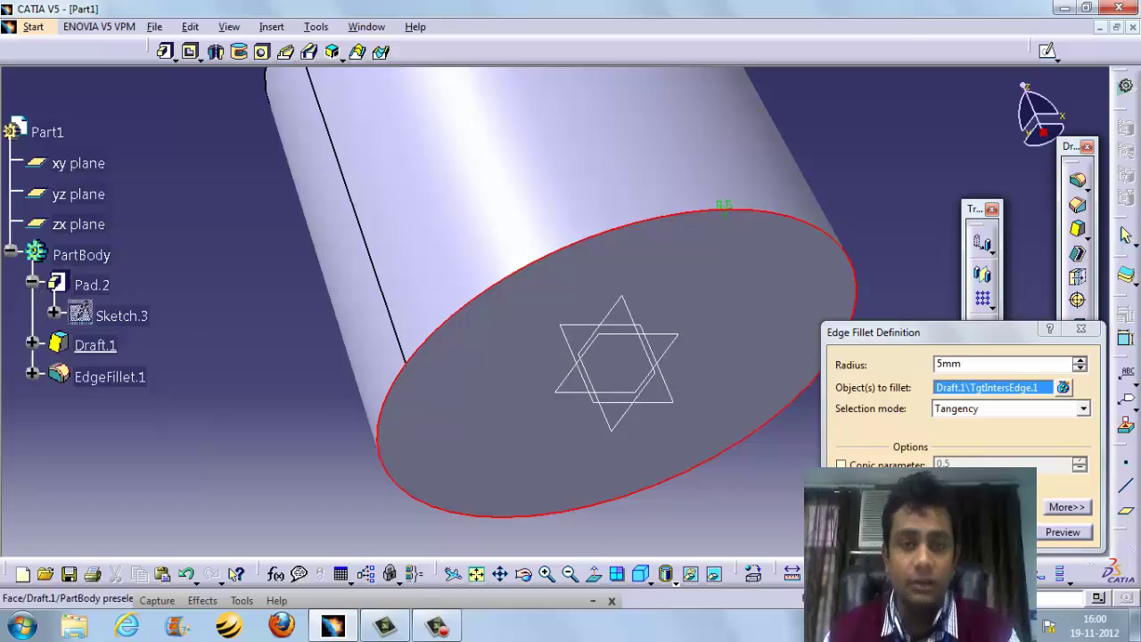
{"action": "double_click", "coordinate": [976, 372]}
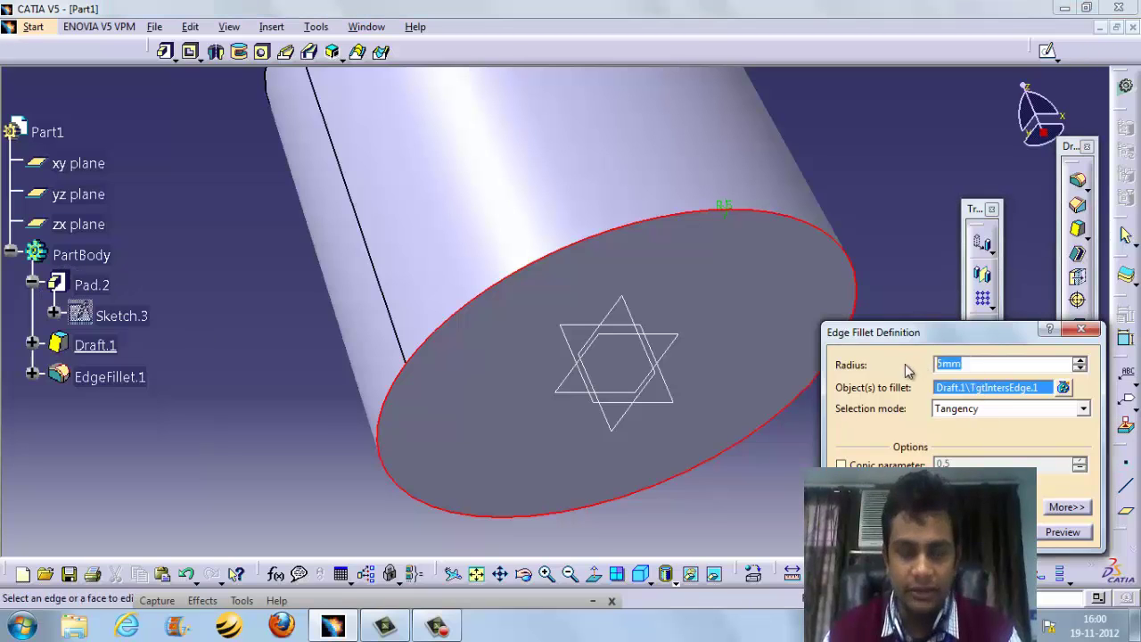
{"action": "type", "text": "10"}
{"action": "key", "text": "Return"}
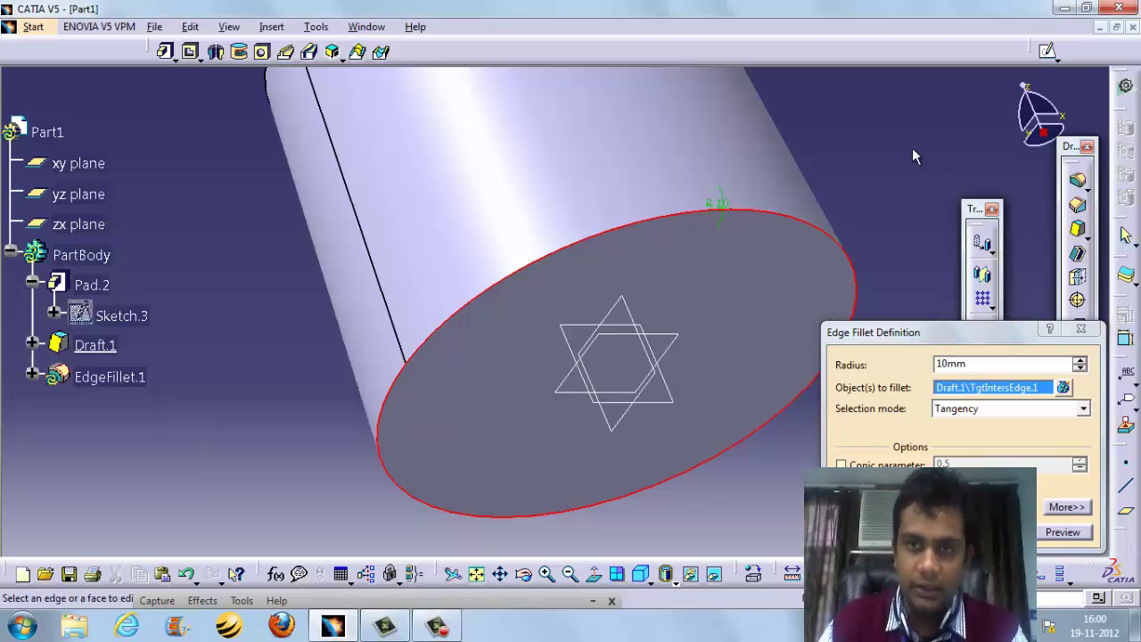
{"action": "key", "text": "Return"}
- Shell the drafted cylinder inward from its walls, removing the flat face at the narrow end
{"action": "middle_click_drag", "start_coordinate": [897, 175], "coordinate": [794, 92]}
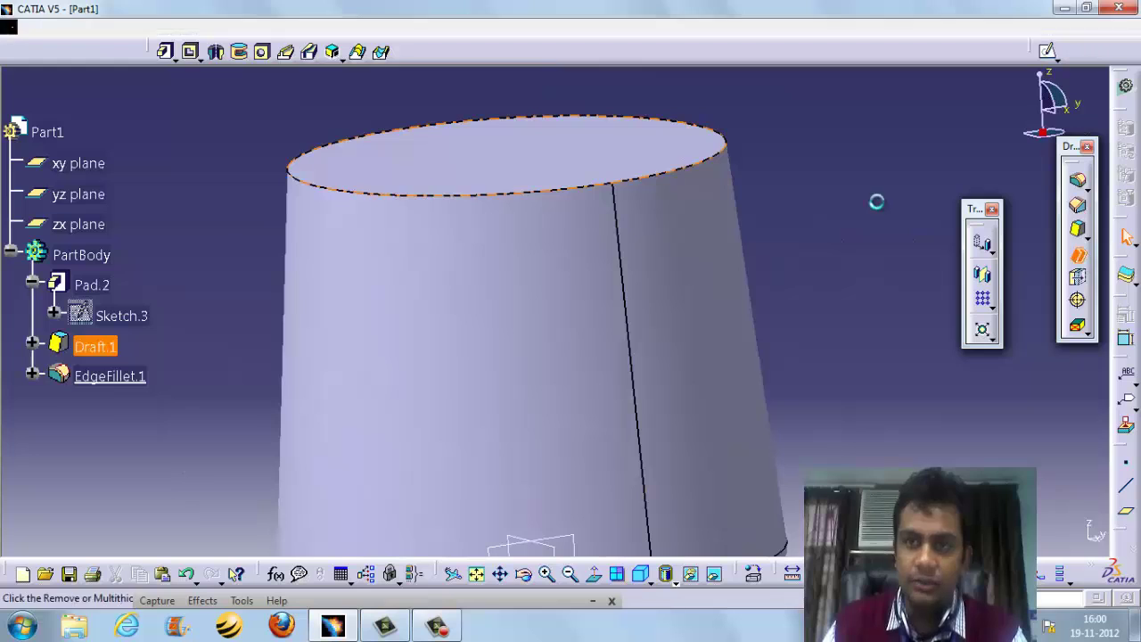
{"action": "left_click", "coordinate": [1077, 253]}
{"action": "left_click", "coordinate": [535, 162]}
{"action": "middle_click_drag", "start_coordinate": [601, 183], "coordinate": [651, 271]}
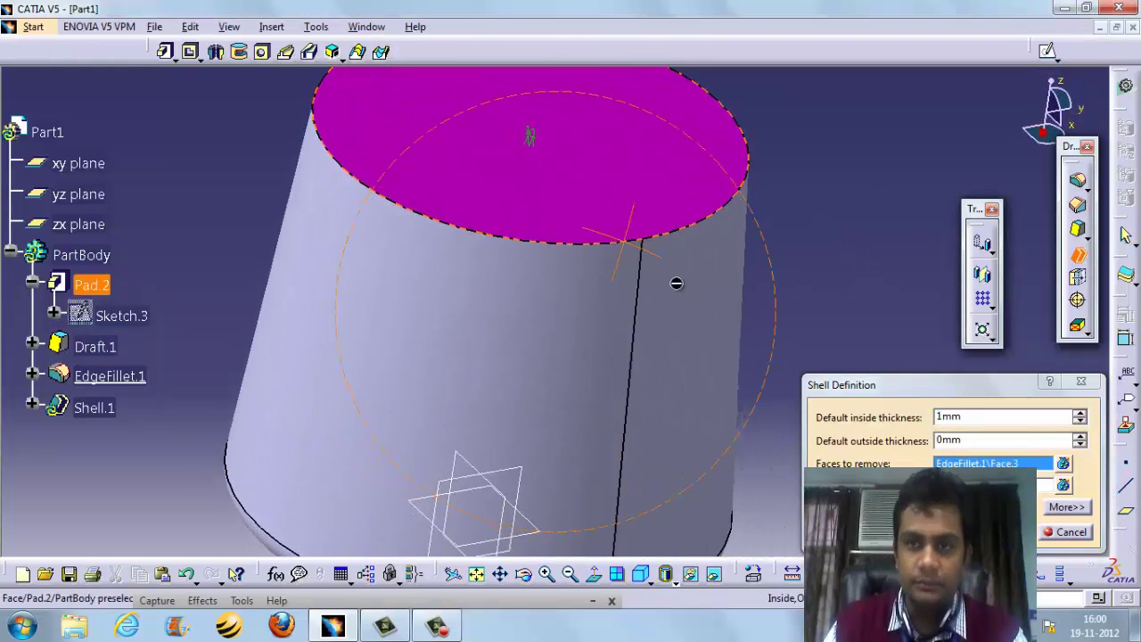
{"action": "double_click", "coordinate": [978, 415]}
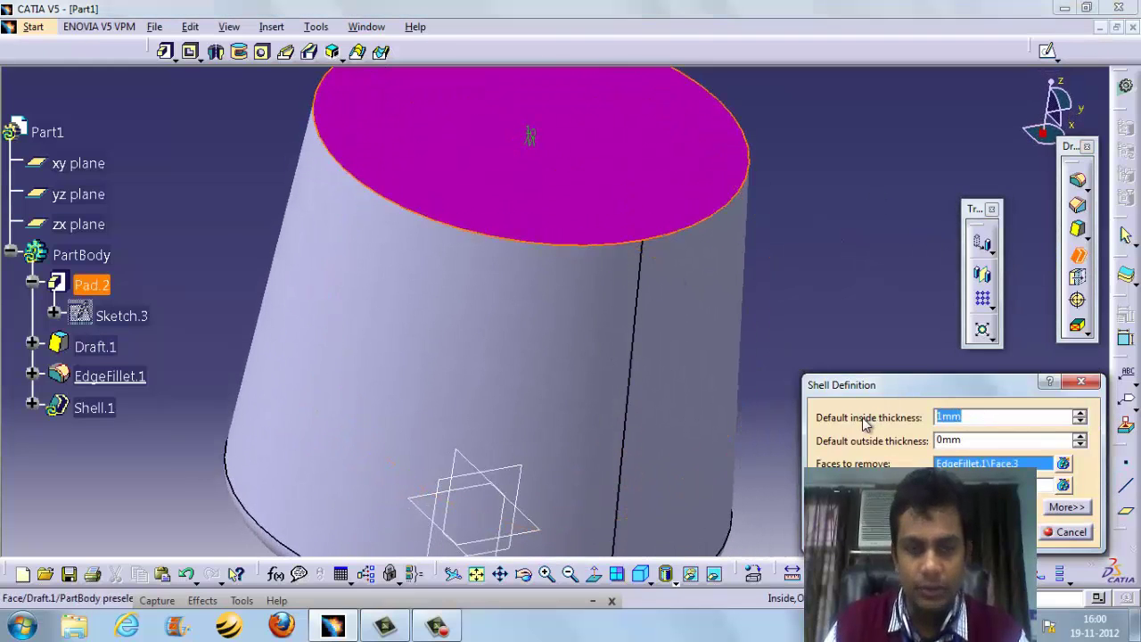
{"action": "key", "text": "Return"}
{"action": "middle_click_drag", "start_coordinate": [838, 375], "coordinate": [605, 279]}
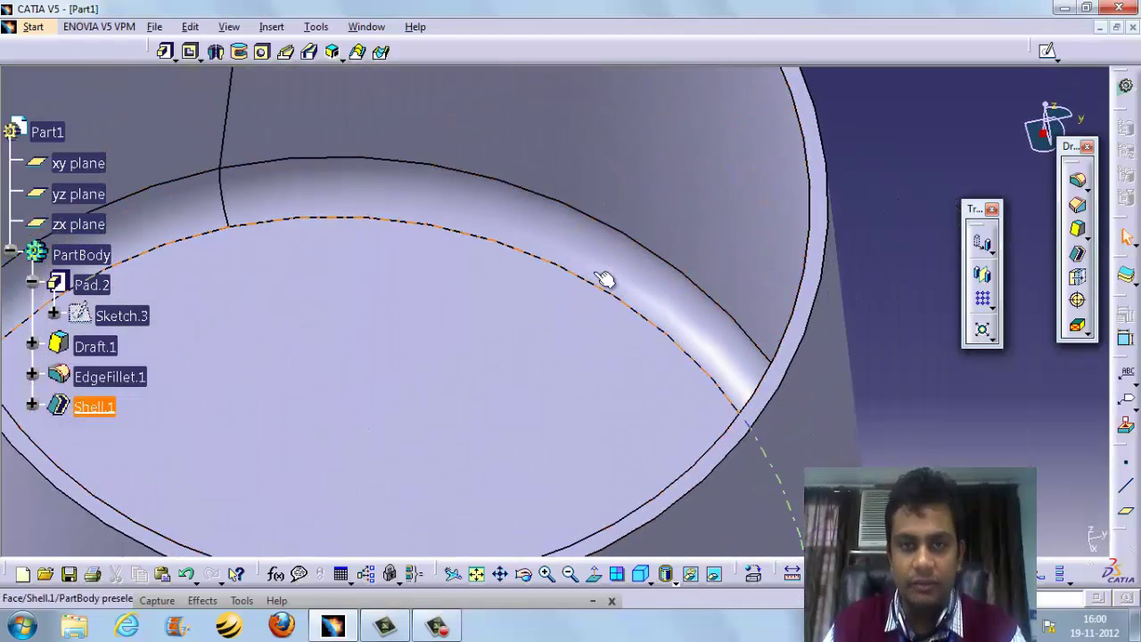
{"action": "middle_click_drag", "start_coordinate": [645, 343], "coordinate": [713, 315]}
- Sketch a four-point spline on the yz plane as the handle curve, running from near the rim outward and back to the lower side wall
{"action": "middle_click_drag", "start_coordinate": [713, 375], "coordinate": [633, 304]}
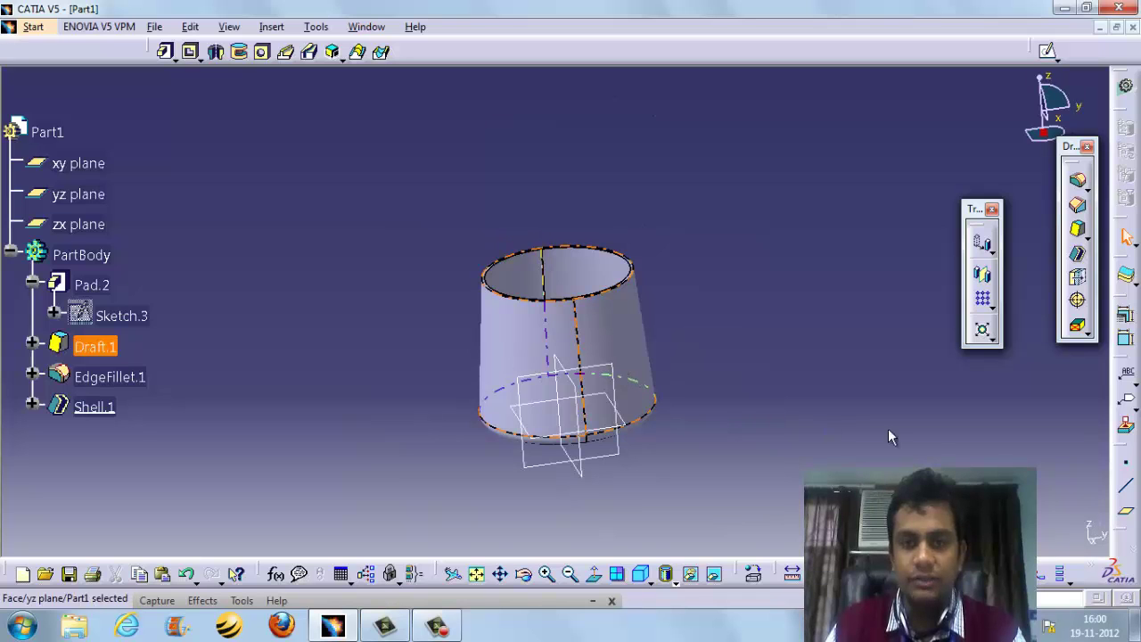
{"action": "left_click", "coordinate": [1047, 52]}
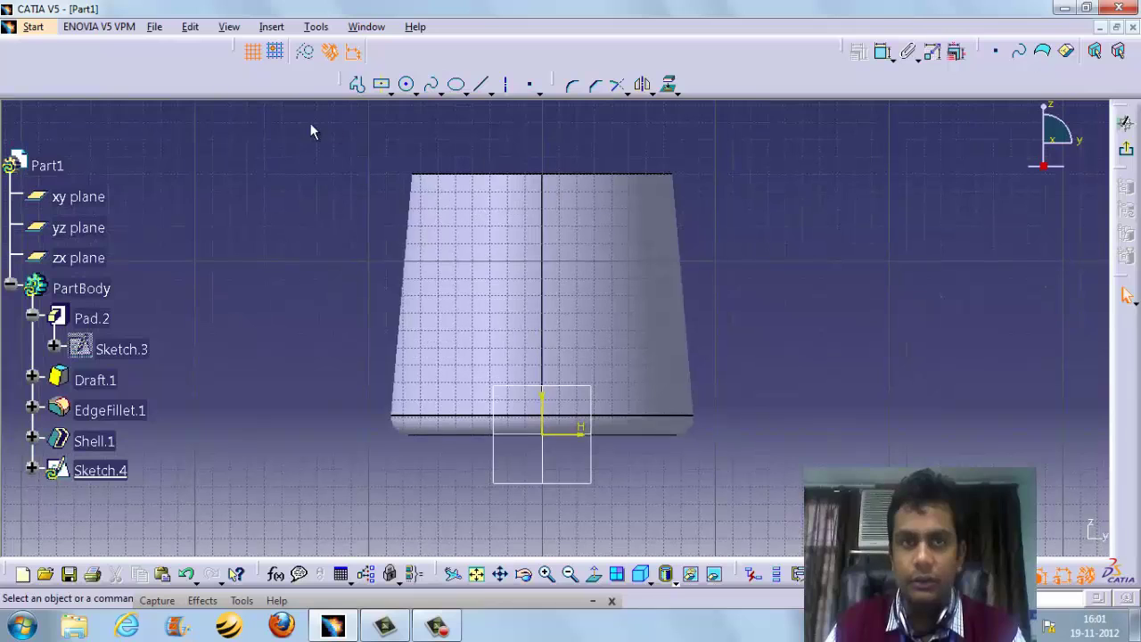
{"action": "left_click", "coordinate": [431, 89]}
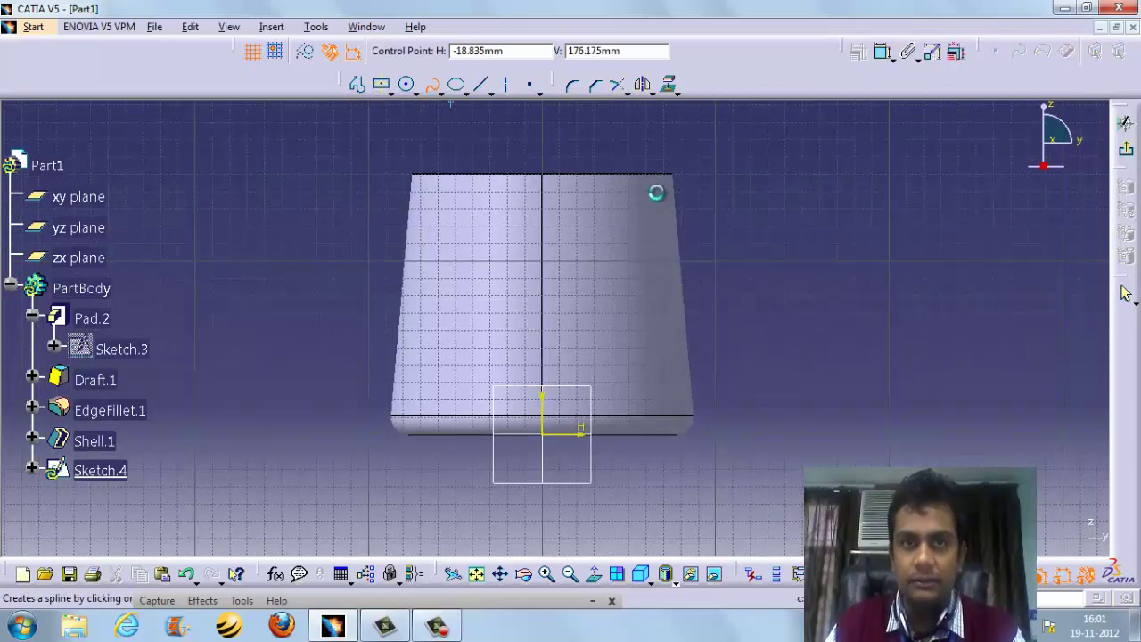
{"action": "left_click", "coordinate": [675, 197]}
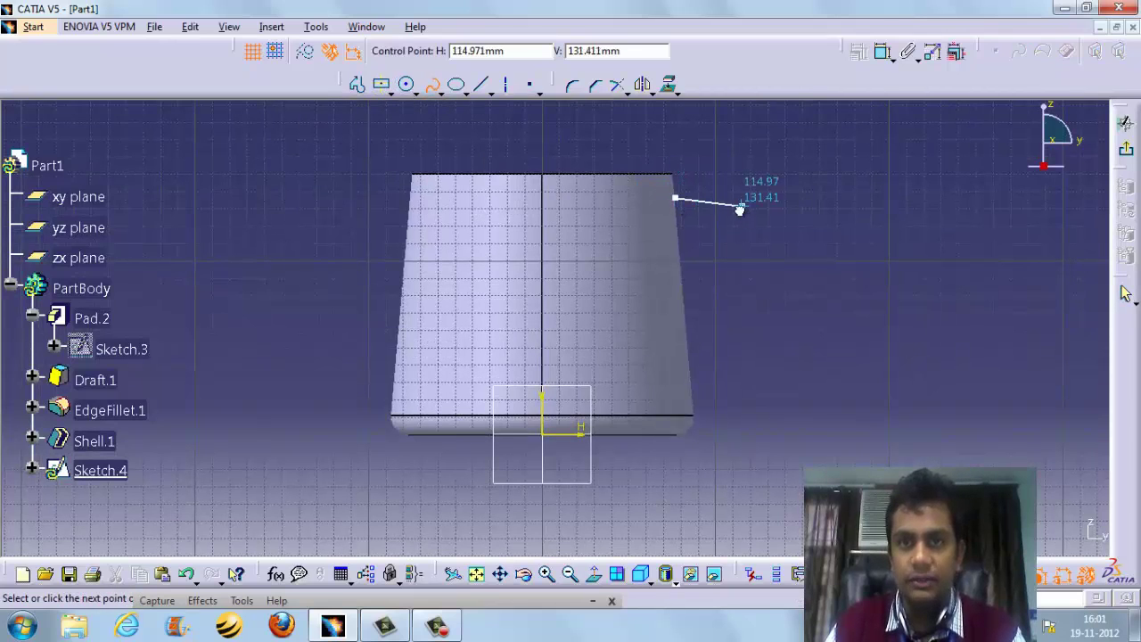
{"action": "left_click", "coordinate": [731, 283]}
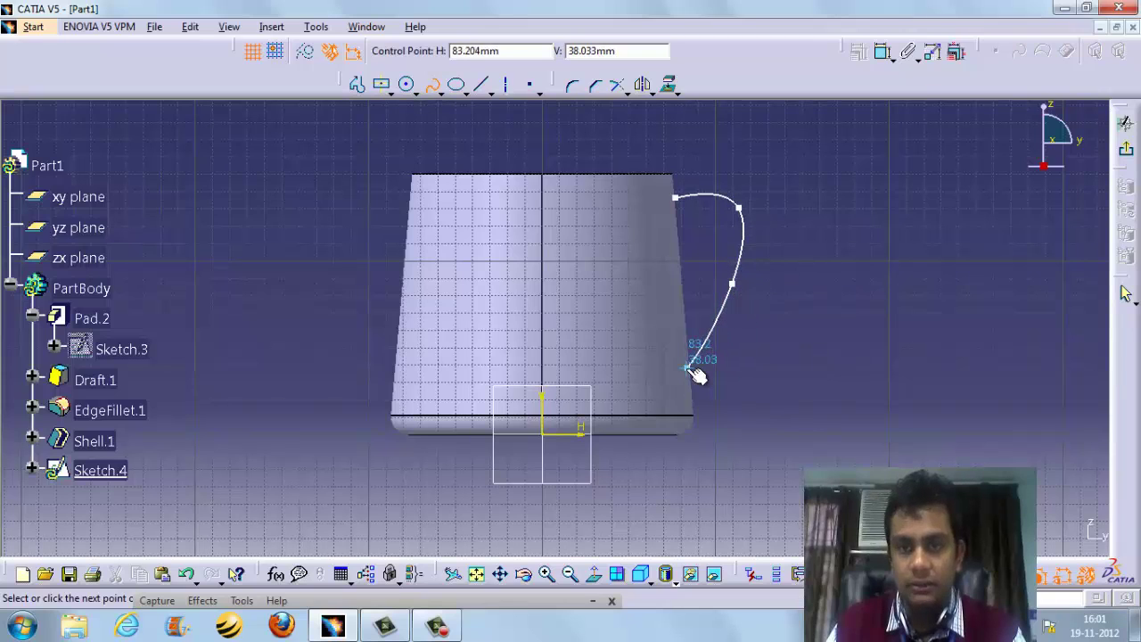
{"action": "left_click", "coordinate": [689, 366]}
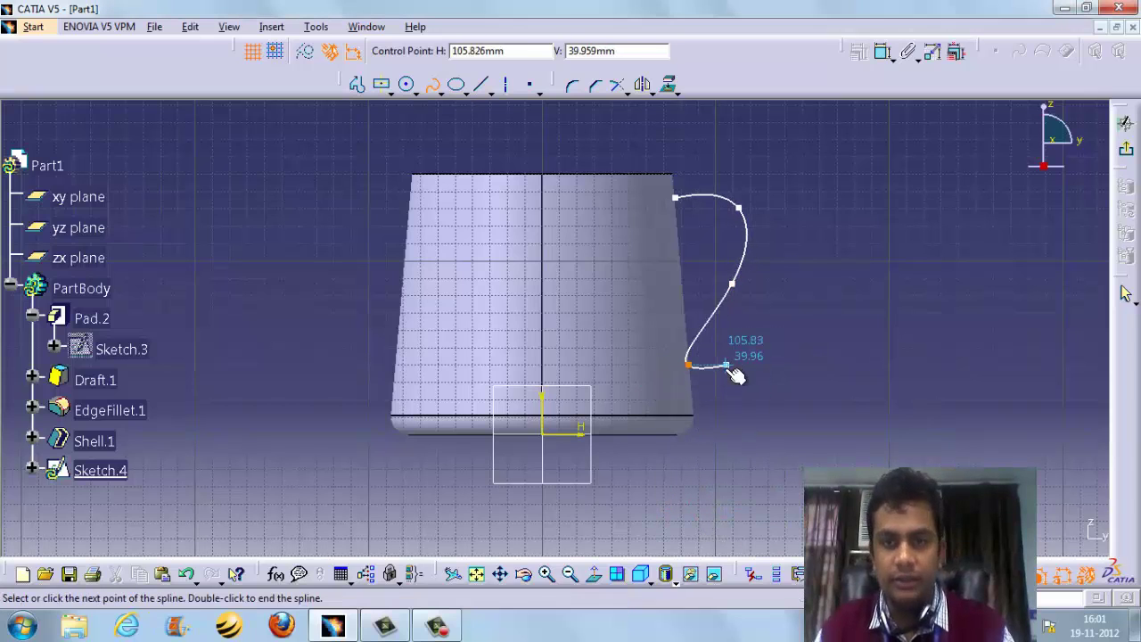
{"action": "key", "text": "Escape"}
{"action": "mouse_move", "coordinate": [761, 366]}
{"action": "middle_mouse_down"}
{"action": "mouse_move", "coordinate": [612, 323]}
{"action": "mouse_move", "coordinate": [673, 410]}
{"action": "mouse_move", "coordinate": [853, 298]}
{"action": "mouse_move", "coordinate": [785, 334]}
{"action": "mouse_move", "coordinate": [487, 351]}
{"action": "mouse_move", "coordinate": [550, 442]}
{"action": "mouse_move", "coordinate": [855, 312]}
{"action": "mouse_move", "coordinate": [769, 377]}
{"action": "mouse_move", "coordinate": [701, 243]}
{"action": "mouse_move", "coordinate": [752, 227]}
{"action": "middle_mouse_up"}
{"action": "middle_click_drag", "start_coordinate": [811, 400], "coordinate": [916, 334]}
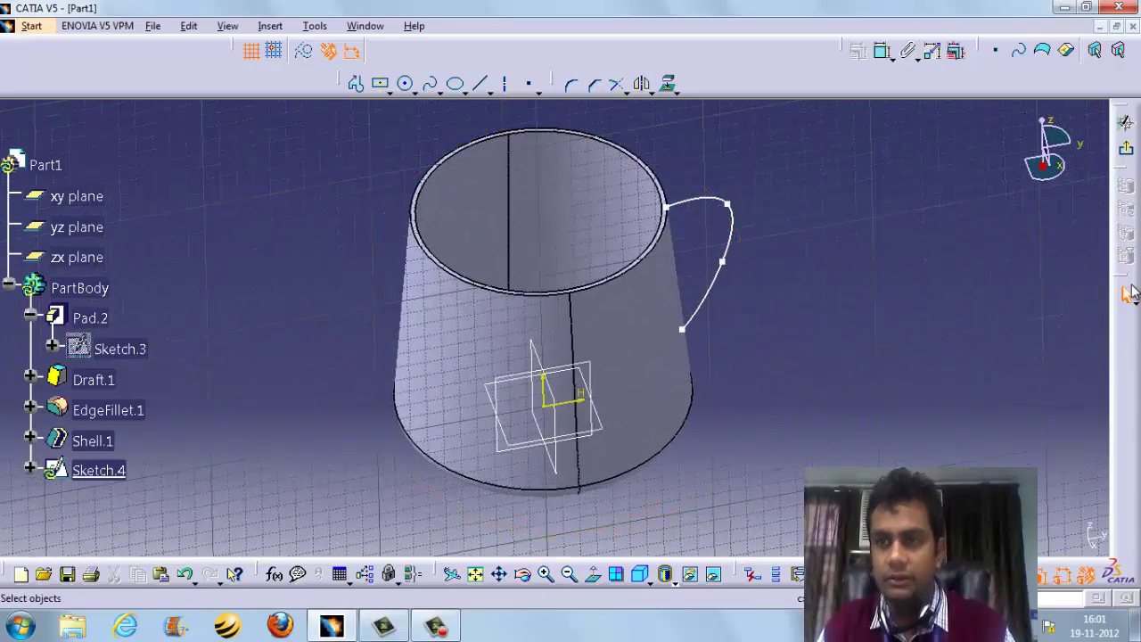
{"action": "left_click", "coordinate": [1128, 153]}
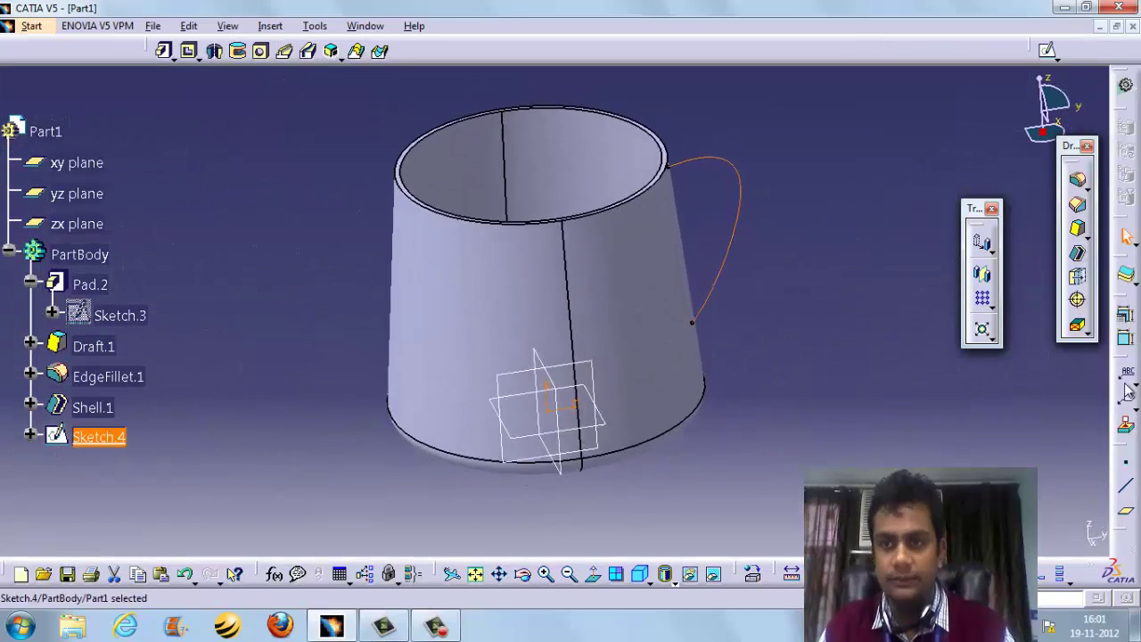
- Create a reference plane normal to the handle spline at its upper endpoint near the rim
{"action": "left_click", "coordinate": [1126, 512]}
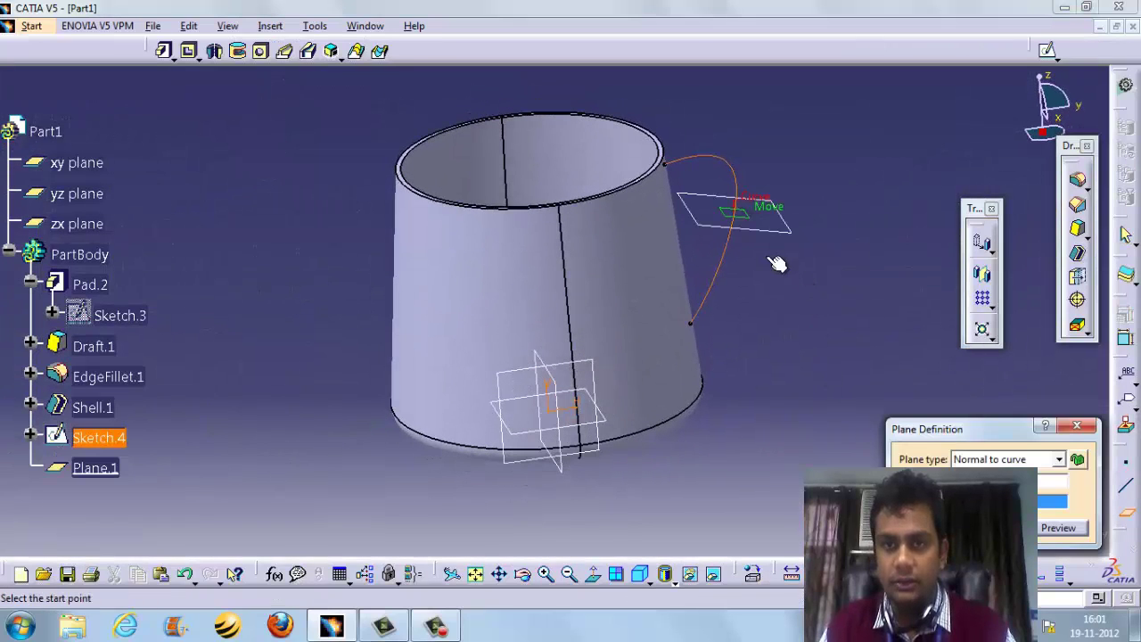
{"action": "left_click", "coordinate": [671, 168]}
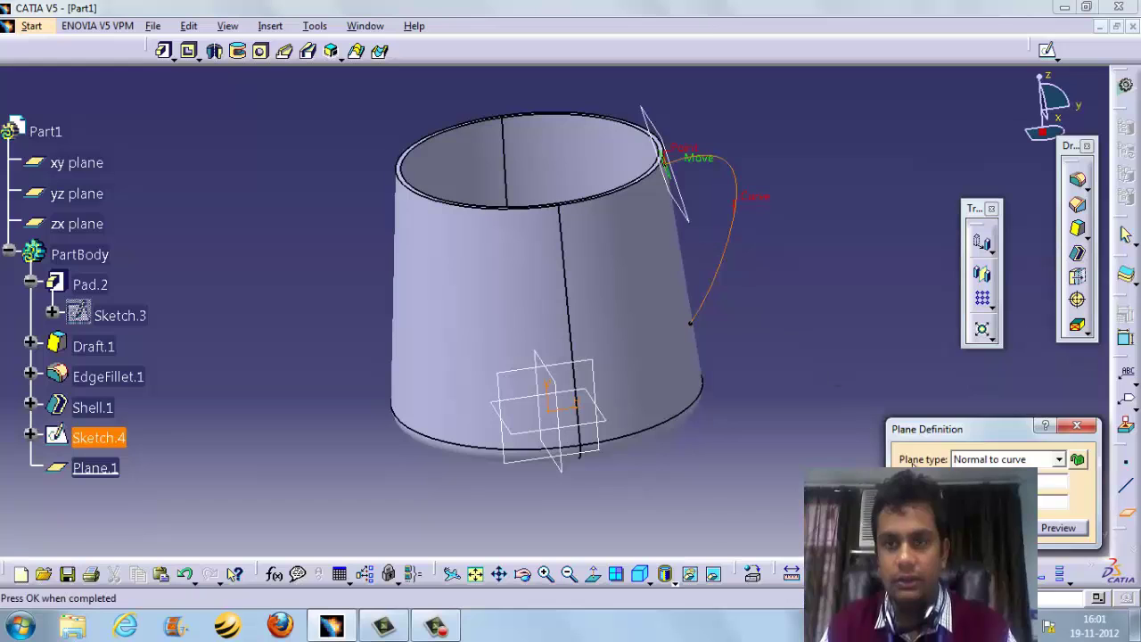
{"action": "left_click", "coordinate": [932, 528]}
- Sketch a horizontal ellipse with a major radius of about 12 mm on the new plane, centred near the spline's upper endpoint
{"action": "middle_click_drag", "start_coordinate": [825, 222], "coordinate": [771, 133]}
{"action": "left_click", "coordinate": [1048, 51]}
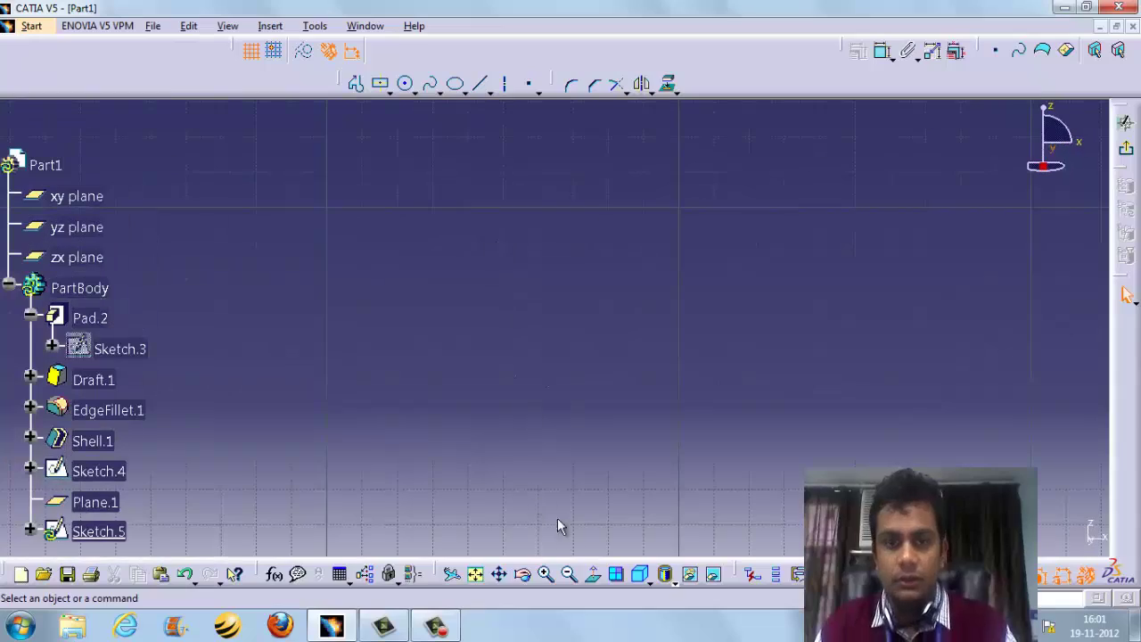
{"action": "left_click", "coordinate": [475, 573]}
{"action": "middle_click_drag", "start_coordinate": [703, 314], "coordinate": [704, 201], "text": "ctrl"}
{"action": "mouse_move", "coordinate": [735, 236]}
{"action": "middle_mouse_down"}
{"action": "mouse_move", "coordinate": [869, 278]}
{"action": "mouse_move", "coordinate": [925, 280]}
{"action": "middle_mouse_up"}
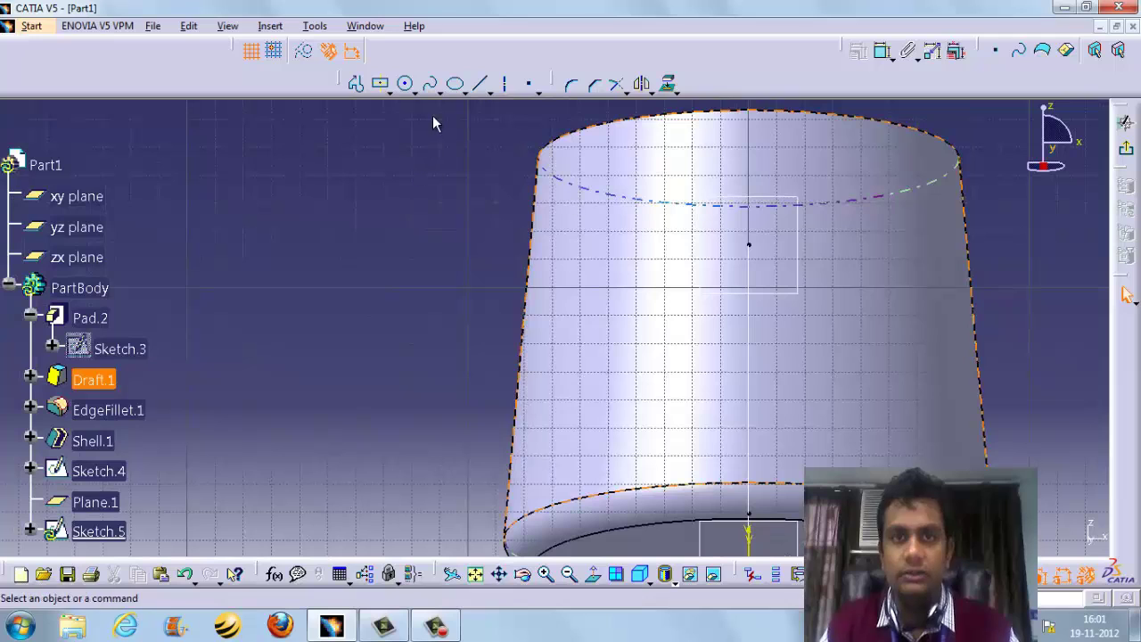
{"action": "left_click", "coordinate": [455, 83]}
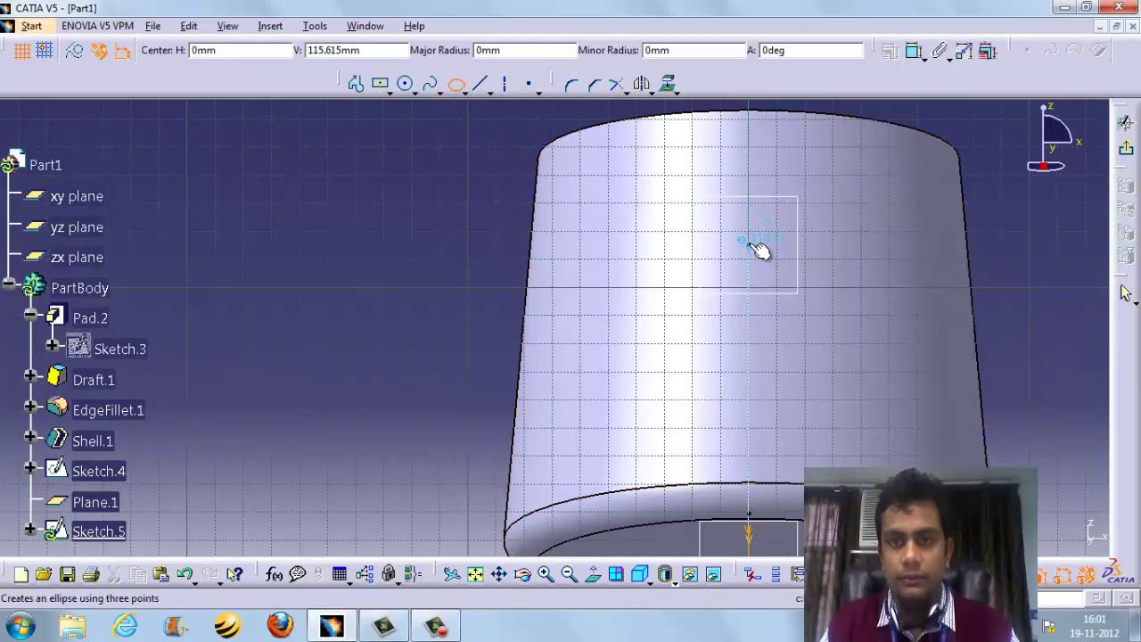
{"action": "left_click", "coordinate": [755, 239]}
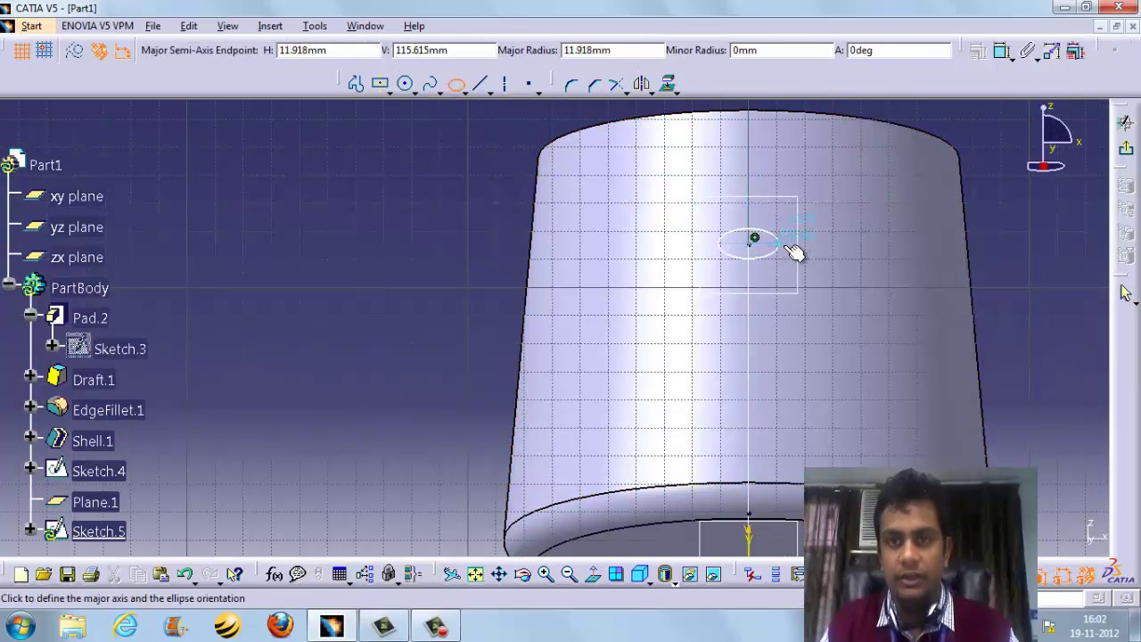
{"action": "left_click", "coordinate": [781, 240]}
{"action": "left_click", "coordinate": [765, 239]}
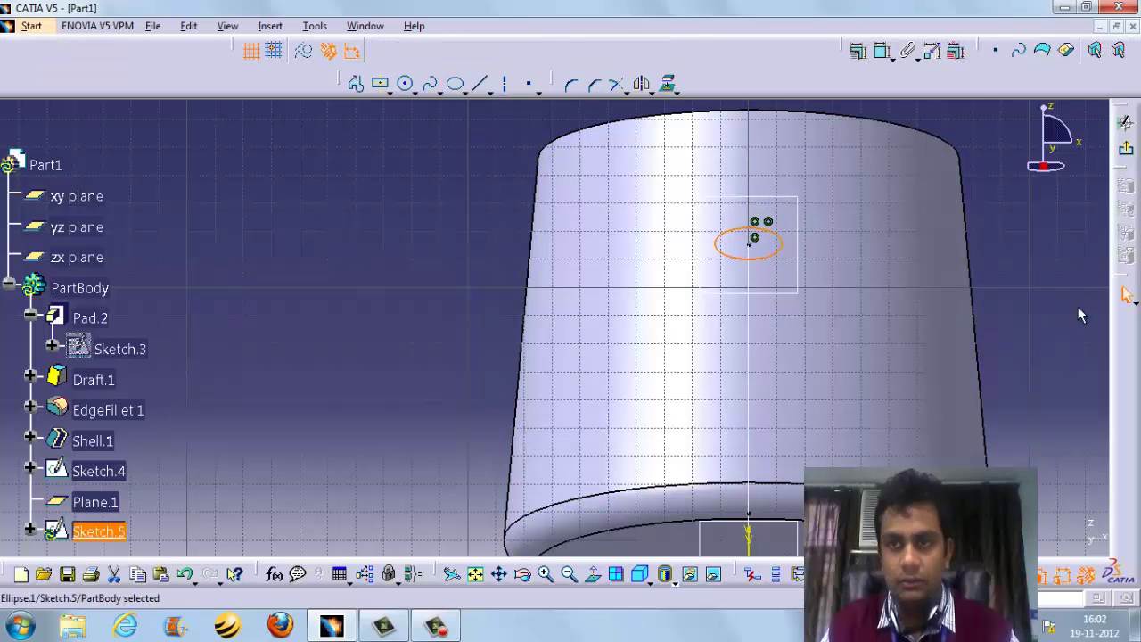
{"action": "left_click", "coordinate": [1124, 187]}
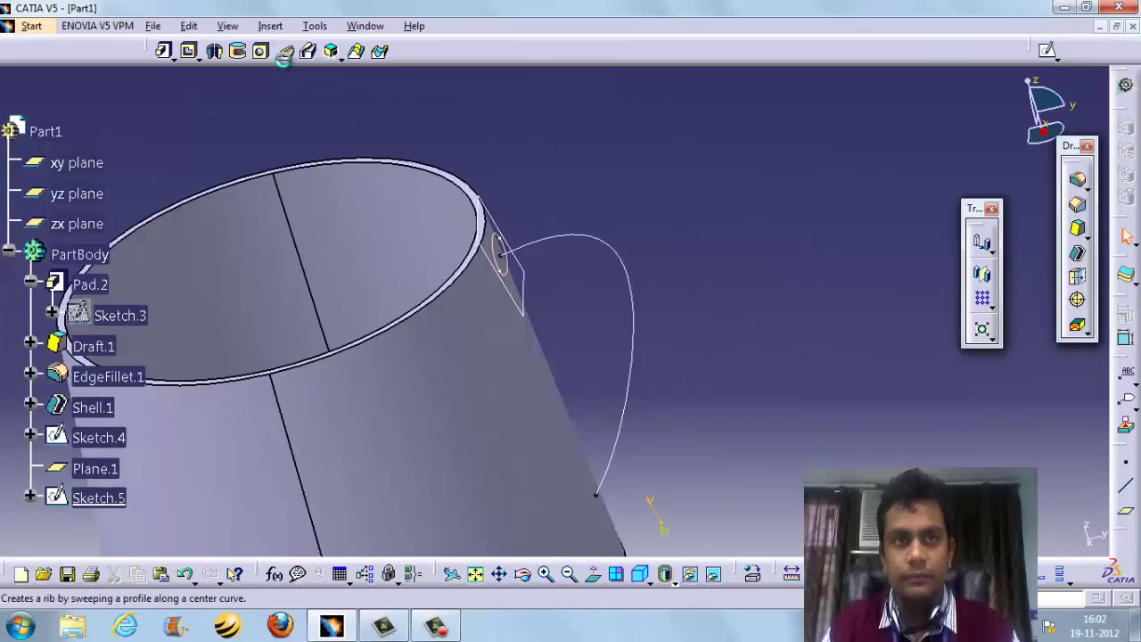
- Set up a rib with the ellipse as profile and the handle spline as center curve, using Keep angle, and preview it
{"action": "left_click", "coordinate": [285, 51]}
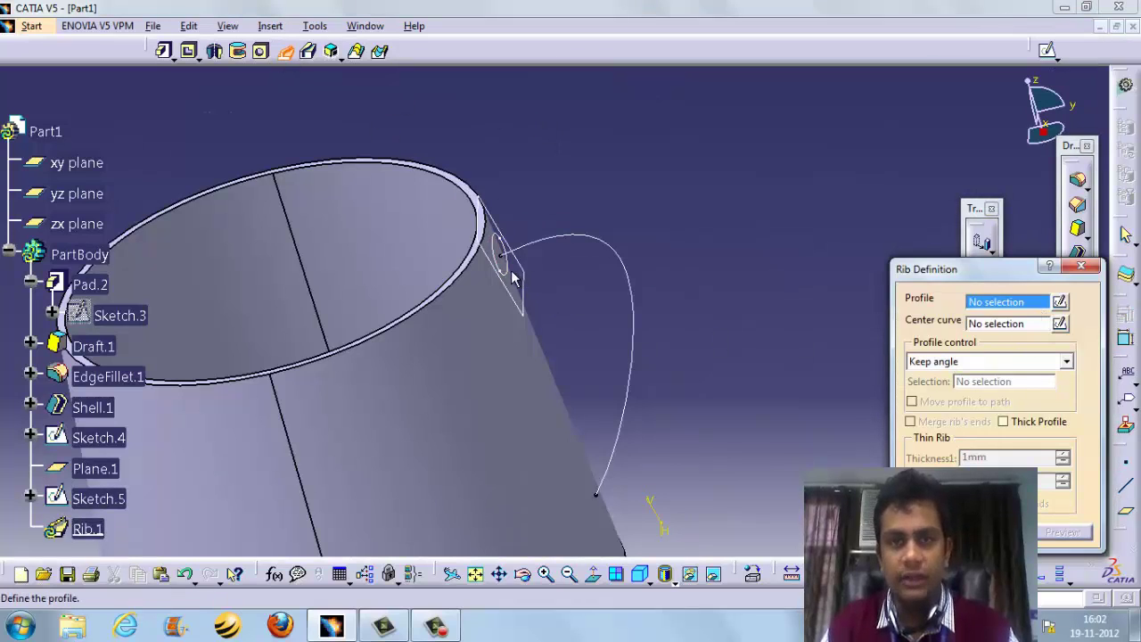
{"action": "left_click", "coordinate": [519, 278]}
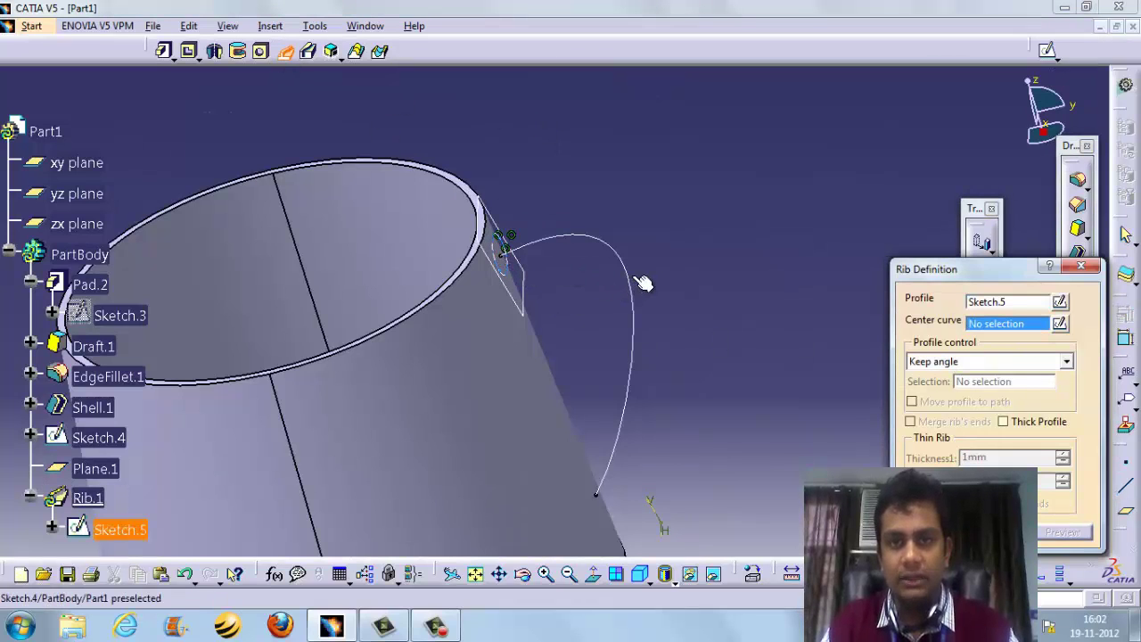
{"action": "left_click", "coordinate": [635, 287]}
{"action": "middle_click_drag", "start_coordinate": [650, 387], "coordinate": [630, 279]}
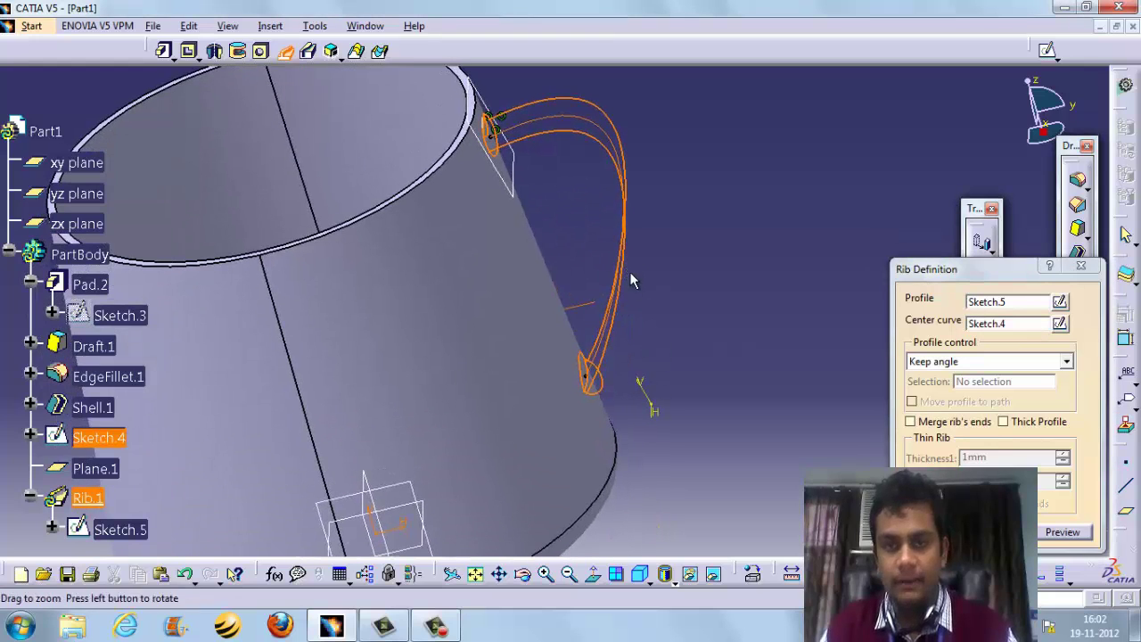
{"action": "left_click", "coordinate": [1067, 533]}
- Enable merging of the rib's ends so the handle meets the mug wall, and apply the rib
{"action": "middle_click_drag", "start_coordinate": [687, 445], "coordinate": [730, 391]}
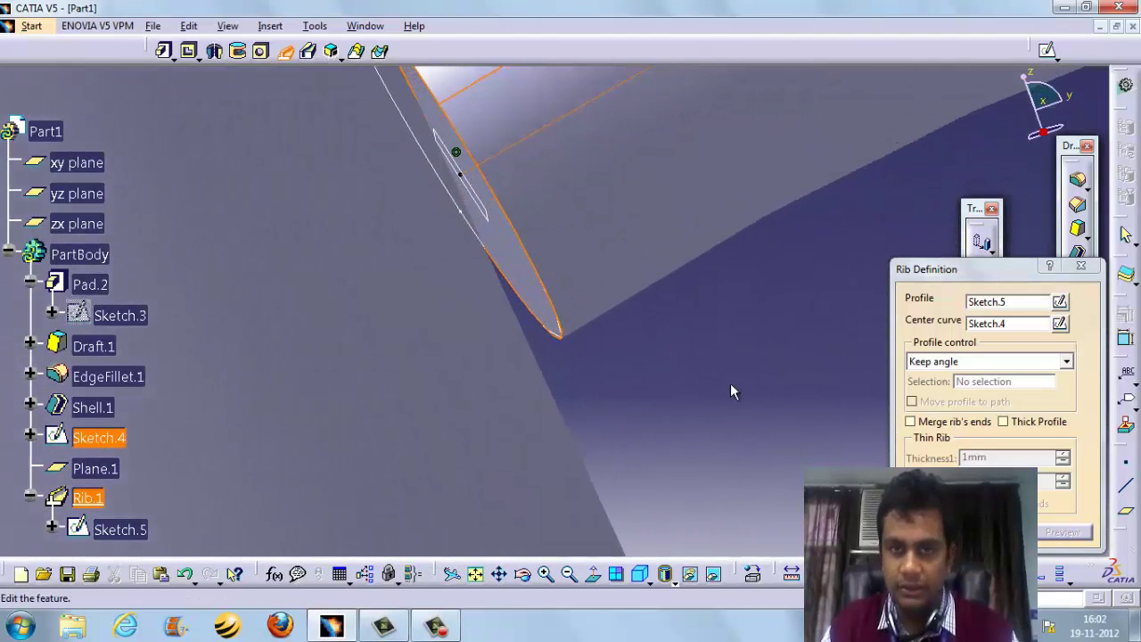
{"action": "left_click", "coordinate": [911, 422]}
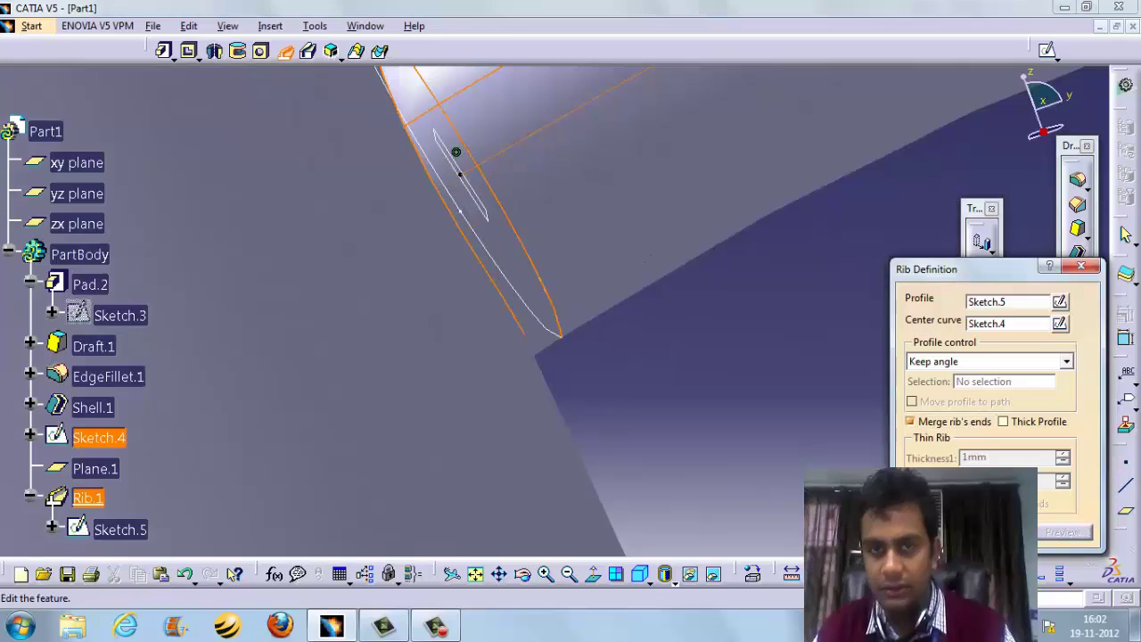
{"action": "left_click", "coordinate": [947, 532]}
{"action": "middle_click_drag", "start_coordinate": [748, 278], "coordinate": [541, 267]}
- Hide the xy, yz and zx planes and the reference plane at the handle's upper end
{"action": "middle_click_drag", "start_coordinate": [795, 162], "coordinate": [771, 453]}
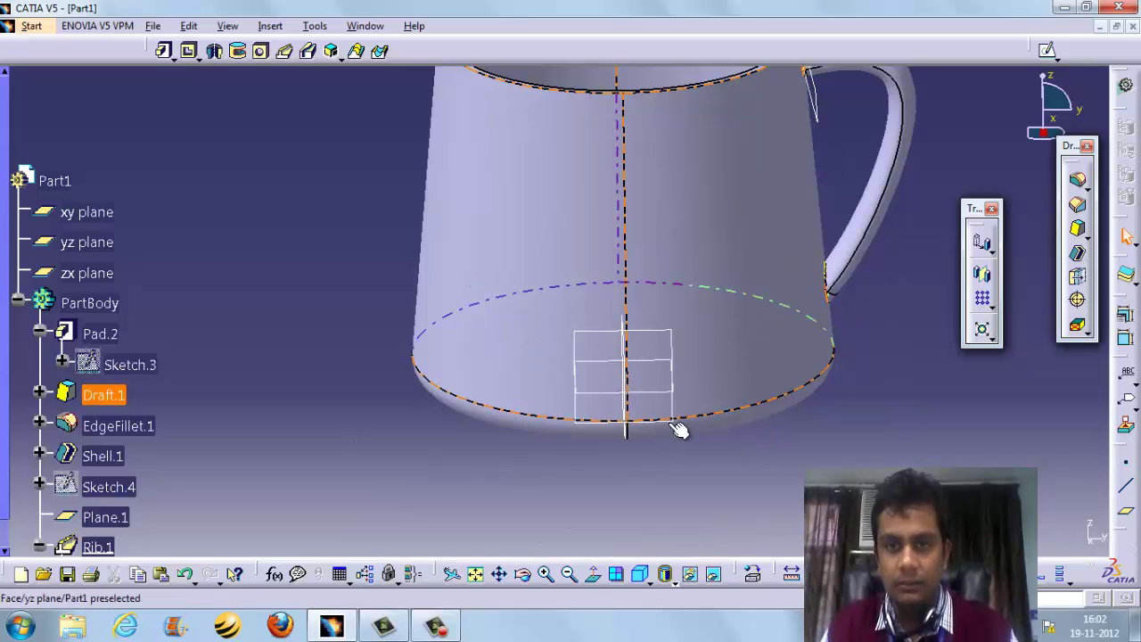
{"action": "left_click", "coordinate": [690, 573]}
{"action": "left_click", "coordinate": [672, 391]}
{"action": "left_click", "coordinate": [689, 573]}
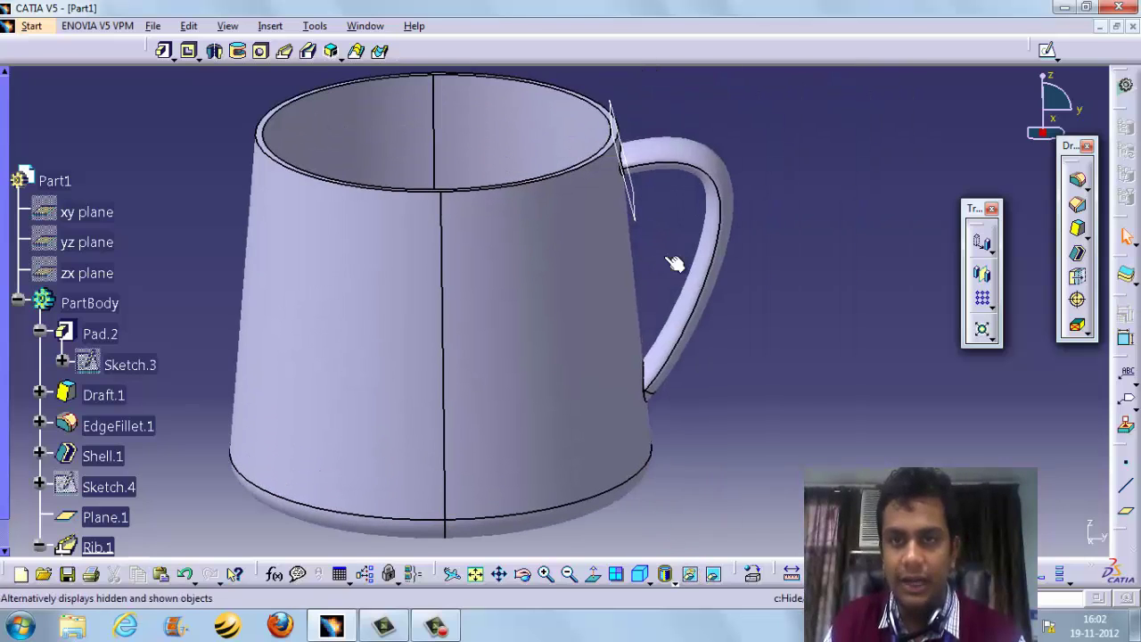
{"action": "left_click", "coordinate": [690, 574]}
{"action": "middle_click_drag", "start_coordinate": [705, 435], "coordinate": [772, 428]}
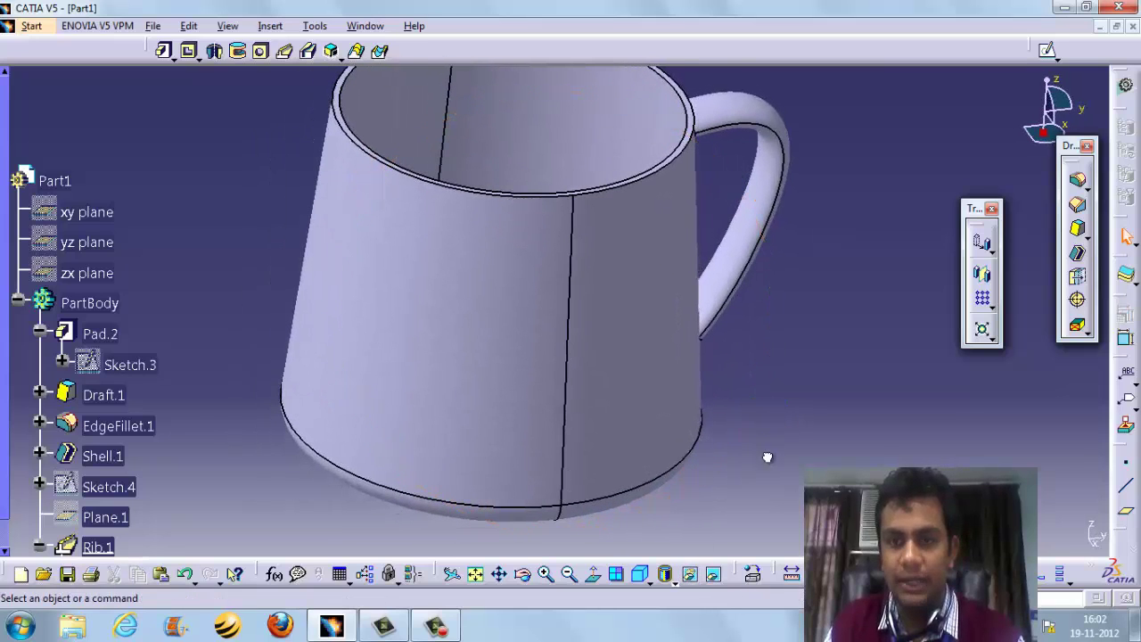
- Apply the DS Red material from the Painting family of the material library to the mug body
{"action": "left_click", "coordinate": [749, 574]}
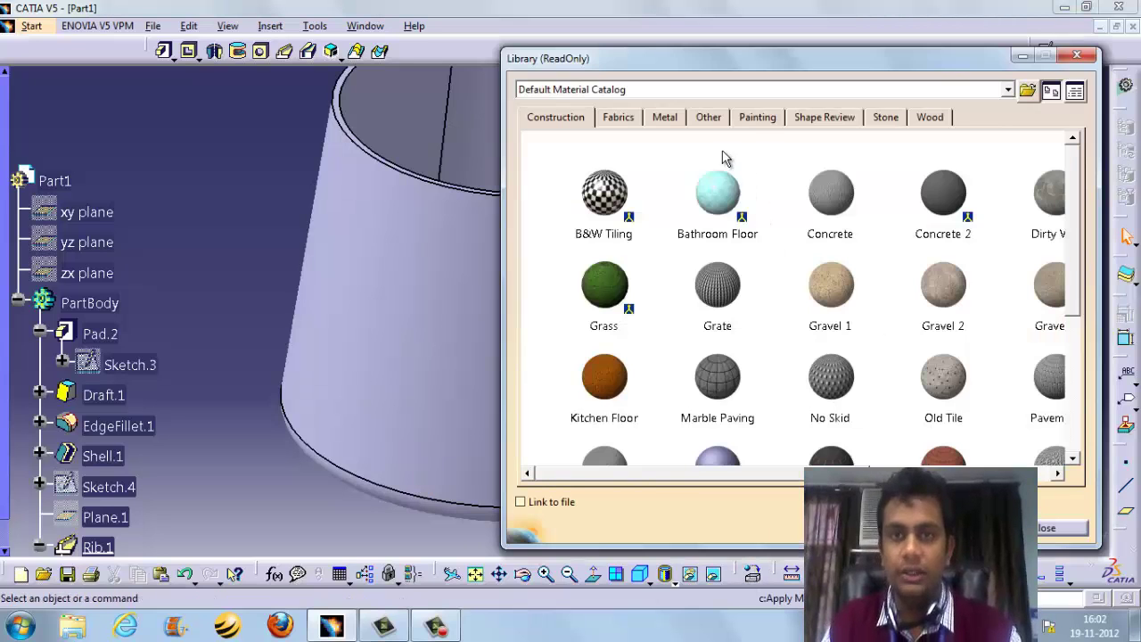
{"action": "left_click", "coordinate": [756, 117]}
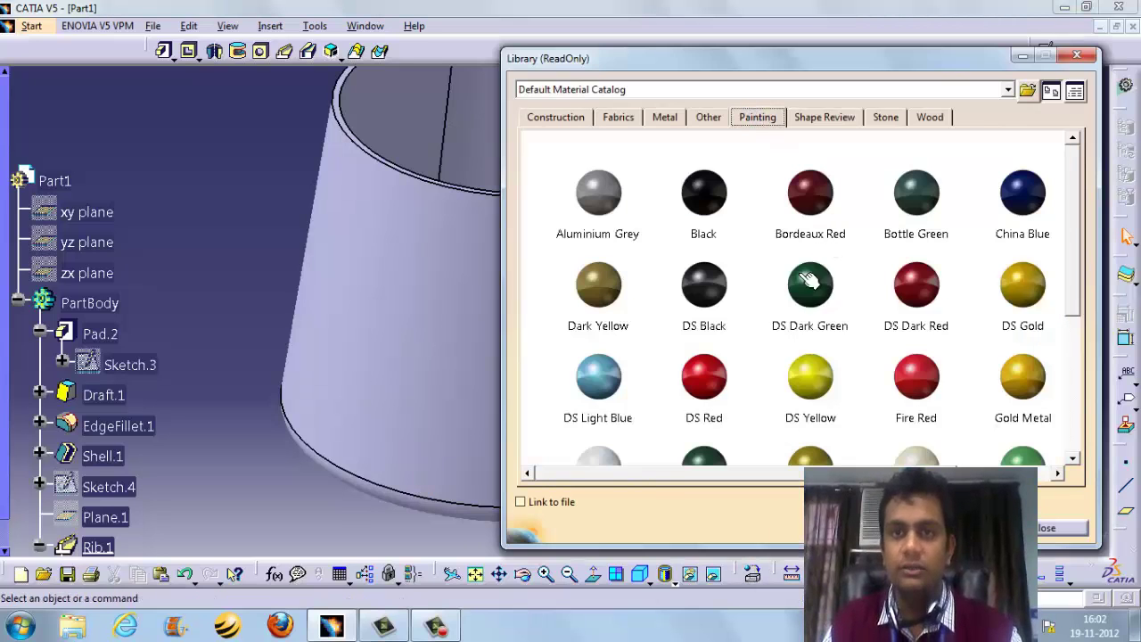
{"action": "left_click_drag", "start_coordinate": [713, 374], "coordinate": [416, 364]}
{"action": "left_click", "coordinate": [961, 528]}
{"action": "left_click", "coordinate": [798, 448]}
- Switch the mug's display mode to Shading with Material
{"action": "middle_click_drag", "start_coordinate": [797, 448], "coordinate": [700, 515]}
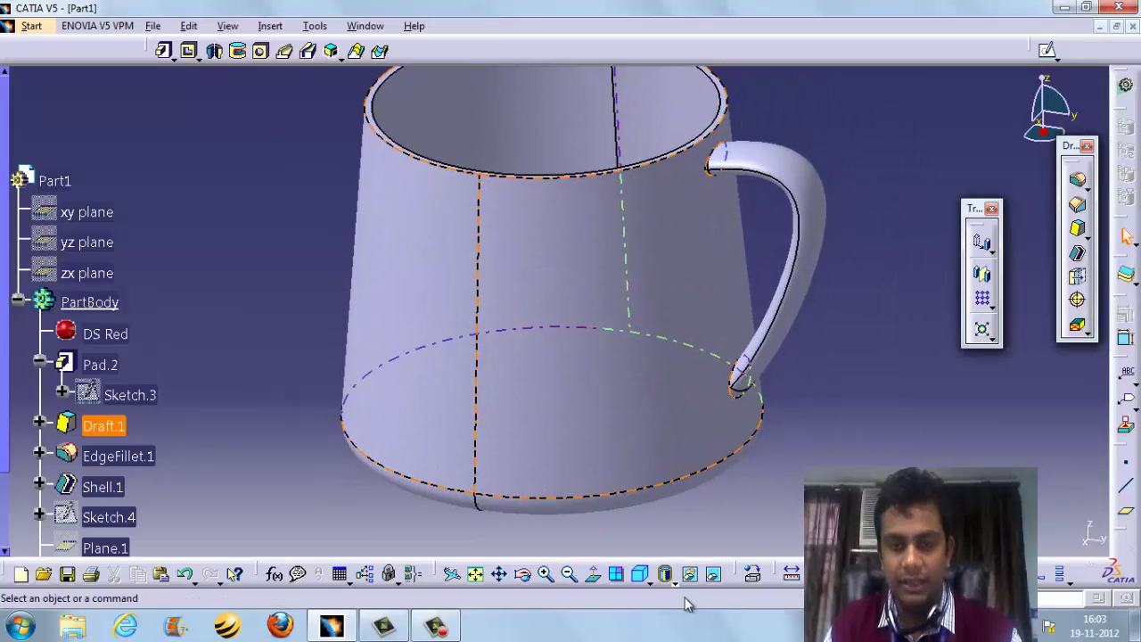
{"action": "left_click", "coordinate": [666, 581]}
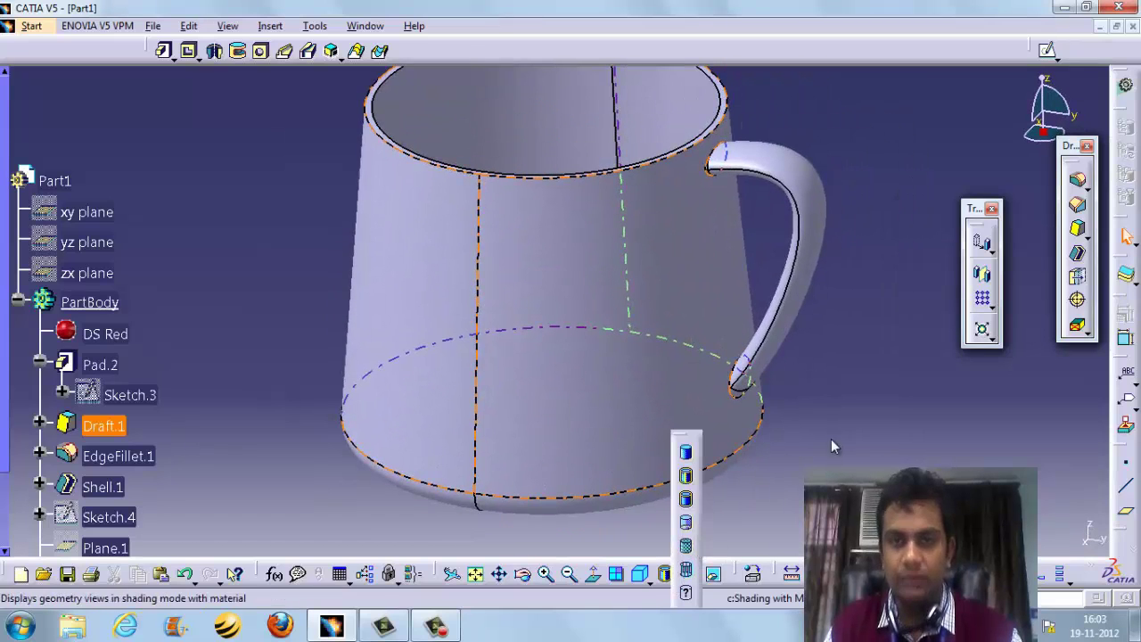
- Examine the DS Red finish on the mug from several sides, and look through its features in the specification tree
{"action": "mouse_move", "coordinate": [834, 362]}
{"action": "middle_mouse_down"}
{"action": "mouse_move", "coordinate": [841, 407]}
{"action": "mouse_move", "coordinate": [475, 393]}
{"action": "mouse_move", "coordinate": [820, 374]}
{"action": "mouse_move", "coordinate": [549, 275]}
{"action": "mouse_move", "coordinate": [553, 98]}
{"action": "mouse_move", "coordinate": [657, 339]}
{"action": "mouse_move", "coordinate": [664, 392]}
{"action": "middle_mouse_up"}
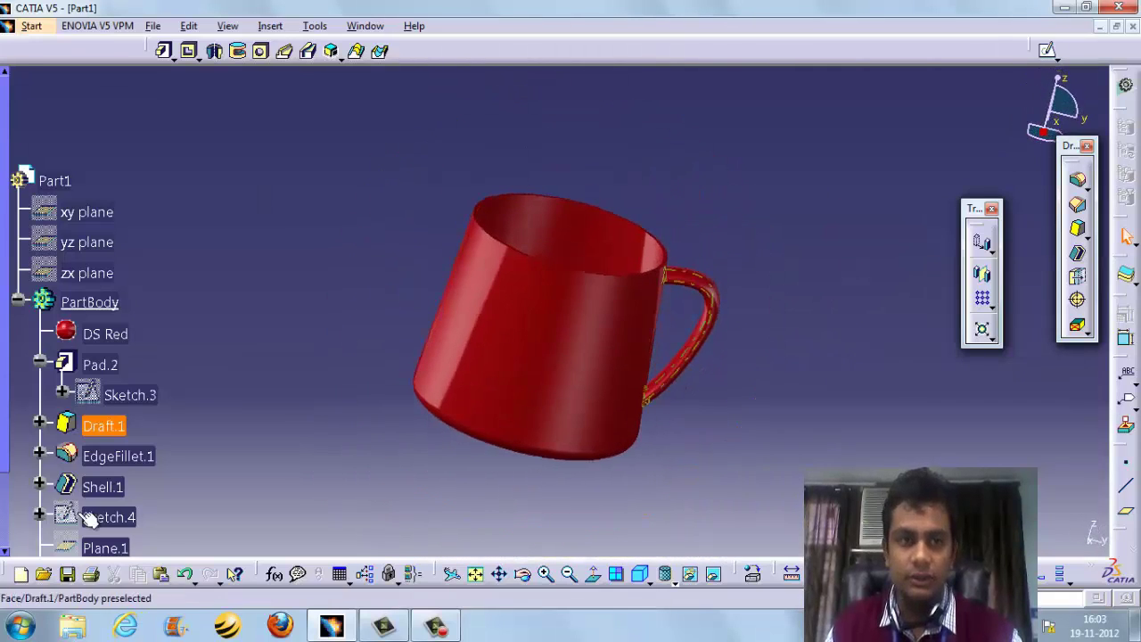
{"action": "scroll", "coordinate": [94, 522], "scroll_direction": "down", "scroll_amount": 3}
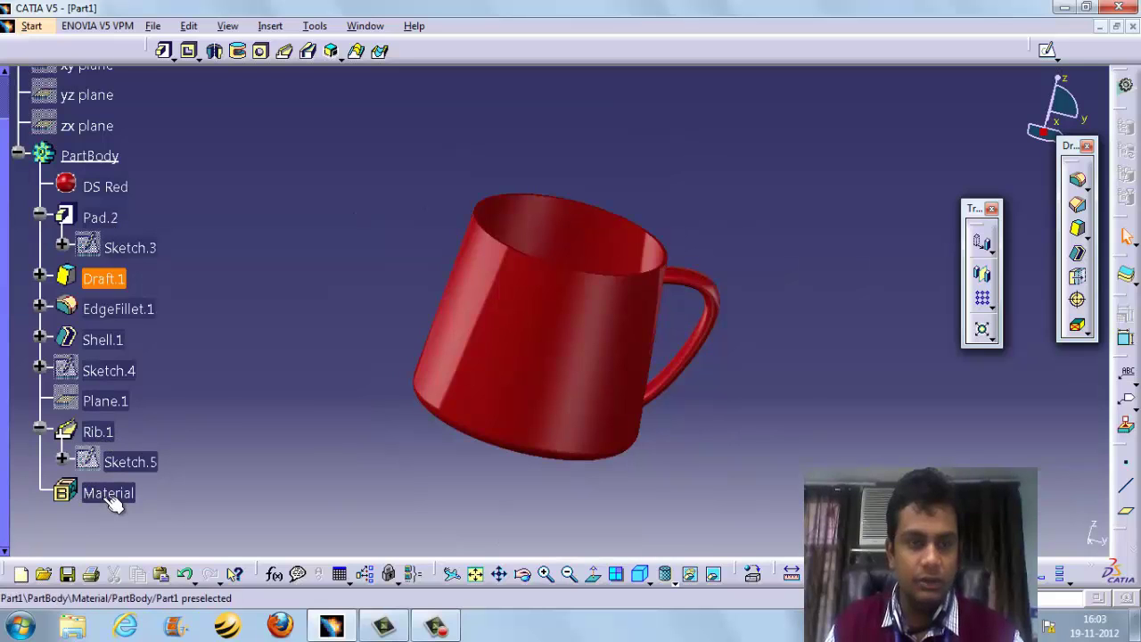
{"action": "middle_click_drag", "start_coordinate": [288, 362], "coordinate": [390, 318]}
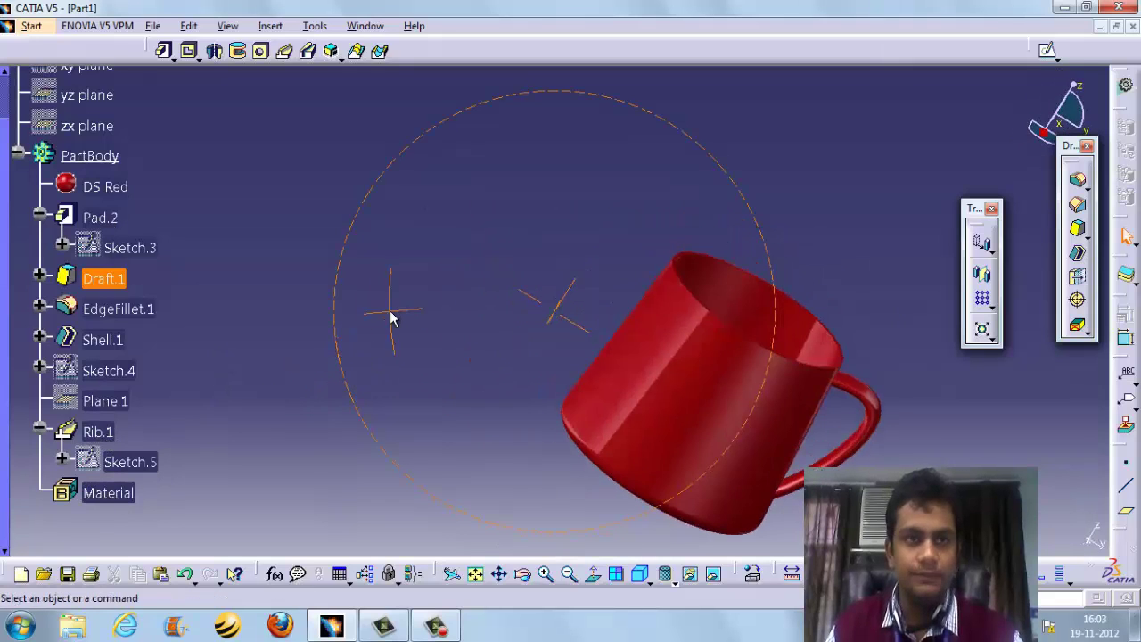
{"action": "scroll", "coordinate": [120, 159], "scroll_direction": "up", "scroll_amount": 1}
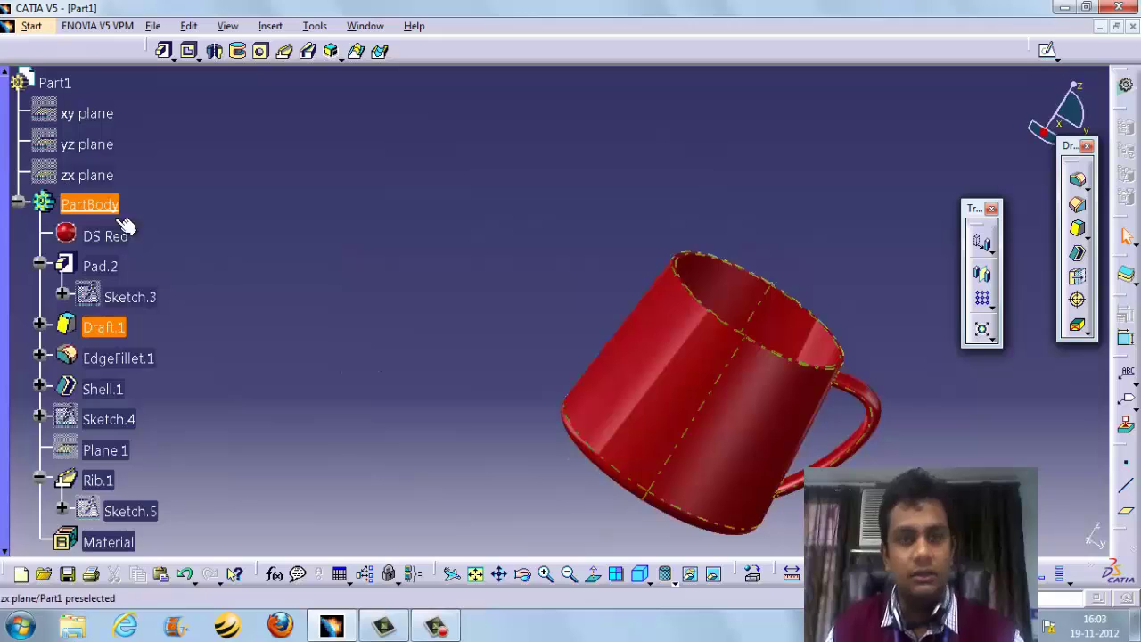
{"action": "left_click", "coordinate": [640, 574]}
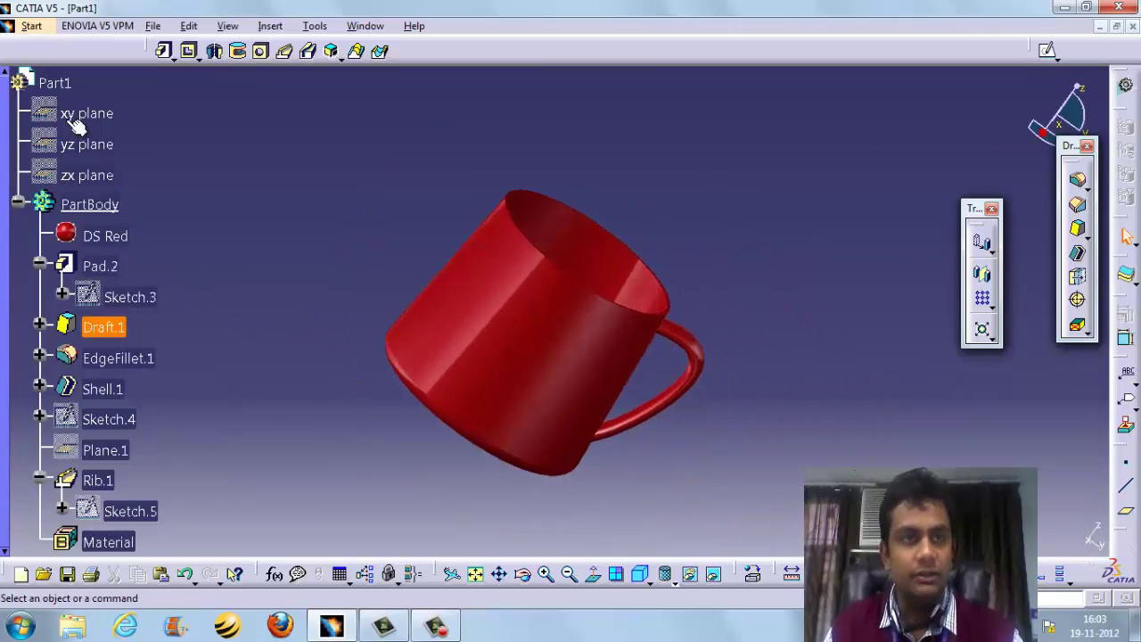
{"action": "middle_click_drag", "start_coordinate": [690, 324], "coordinate": [552, 329]}
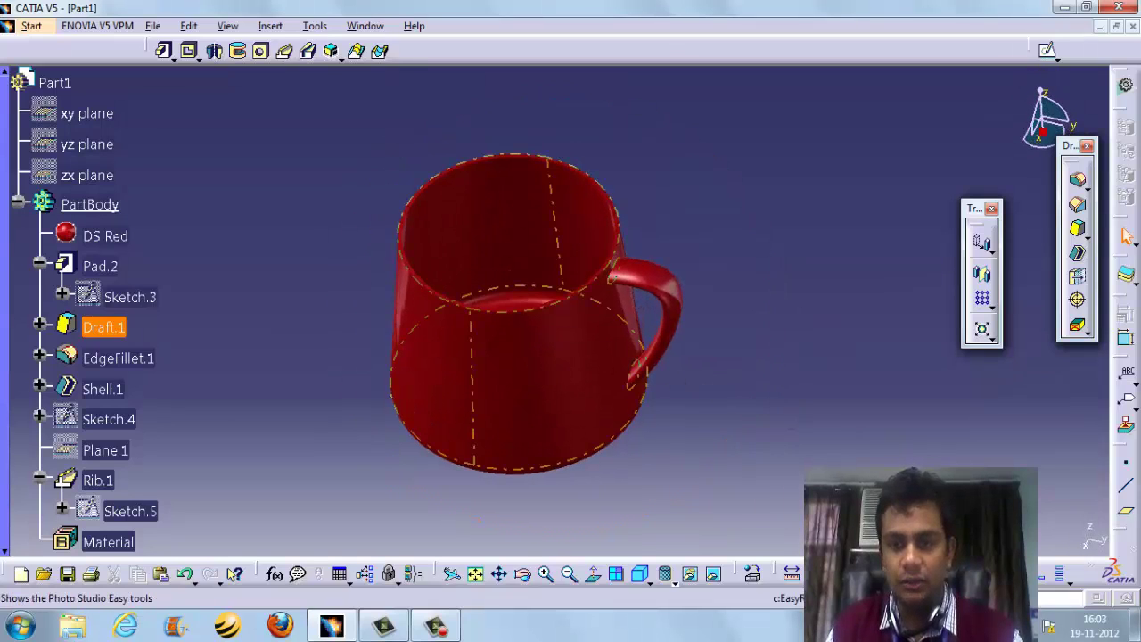
- Open the Photo Studio Easy tools and choose the predefined Default scene for the mug
{"action": "left_click", "coordinate": [882, 574]}
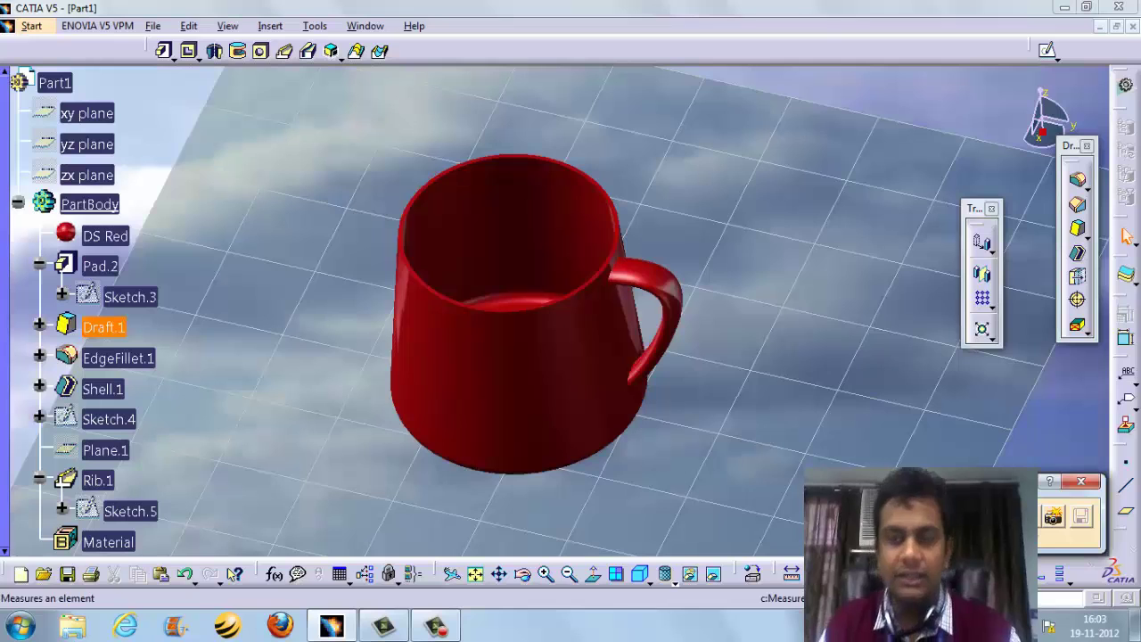
{"action": "middle_click_drag", "start_coordinate": [487, 434], "coordinate": [570, 321]}
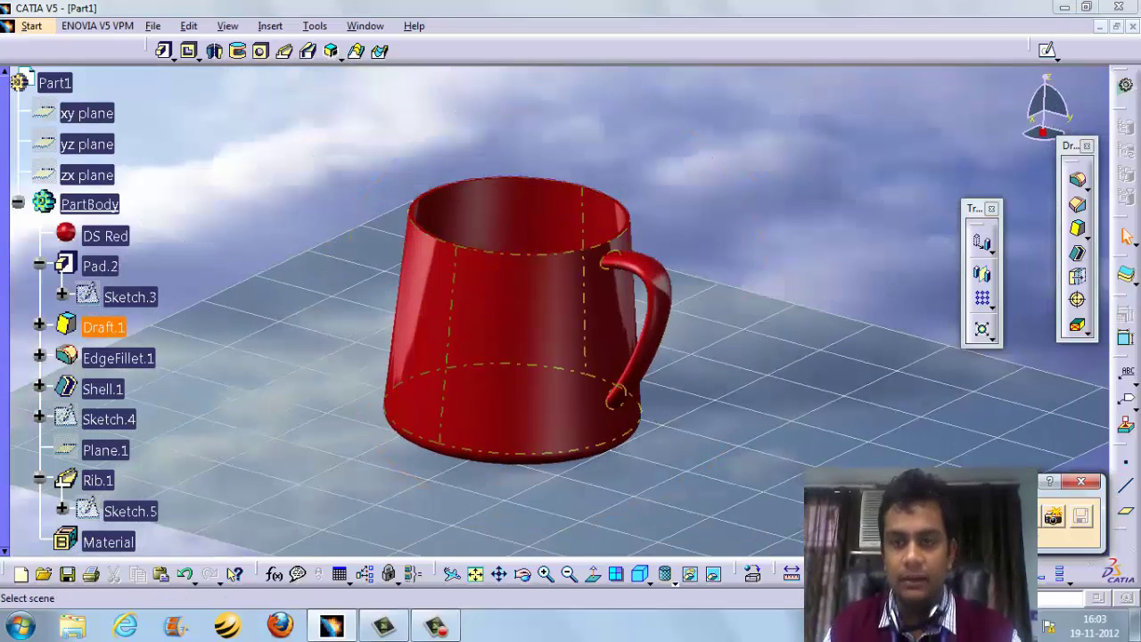
{"action": "left_click", "coordinate": [1053, 516]}
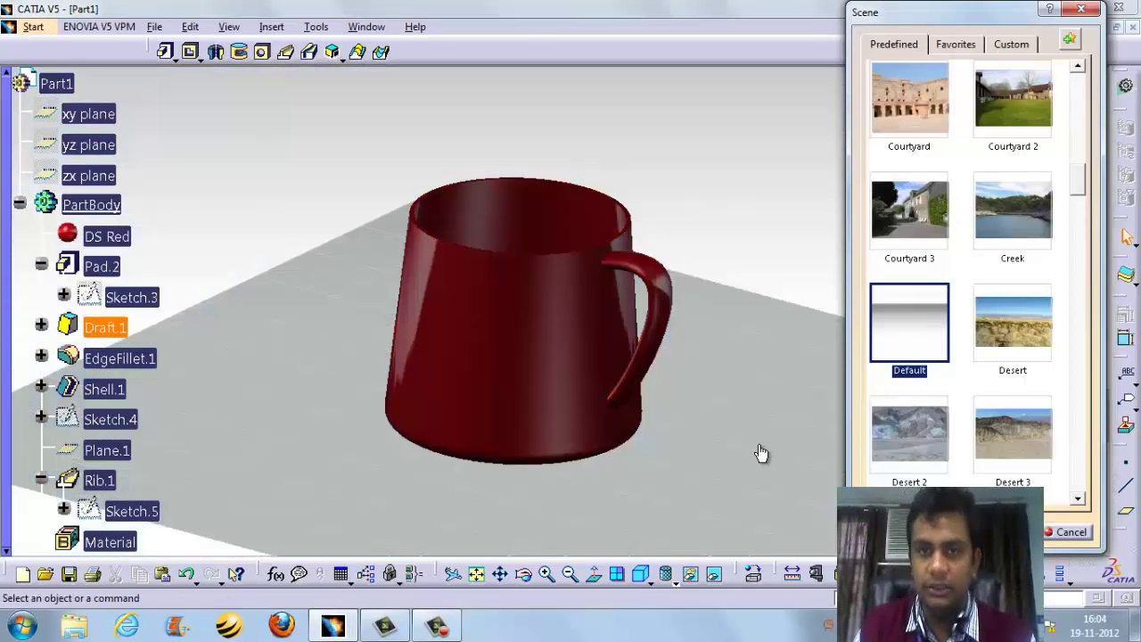
{"action": "left_click", "coordinate": [740, 453]}
{"action": "middle_click_drag", "start_coordinate": [708, 452], "coordinate": [776, 405]}
- Customise the scene with two-light default lighting, adjust the light direction, and set the ambient intensity to 0.47
{"action": "left_click", "coordinate": [956, 44]}
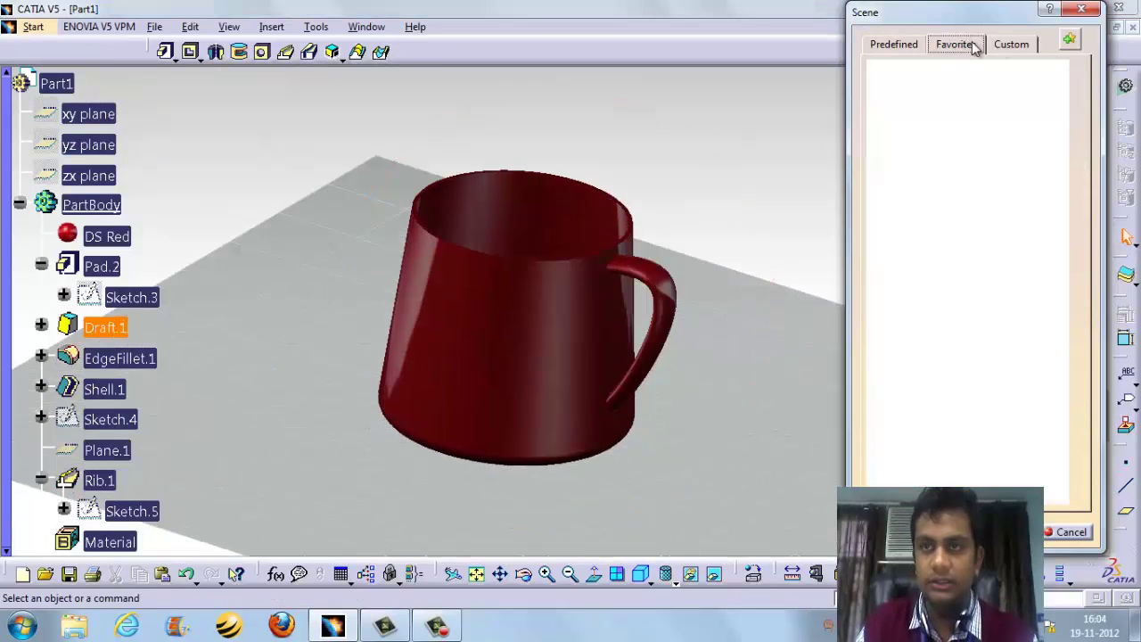
{"action": "left_click", "coordinate": [1011, 44]}
{"action": "left_click", "coordinate": [996, 71]}
{"action": "middle_click_drag", "start_coordinate": [740, 331], "coordinate": [719, 323]}
{"action": "left_click_drag", "start_coordinate": [936, 115], "coordinate": [970, 195]}
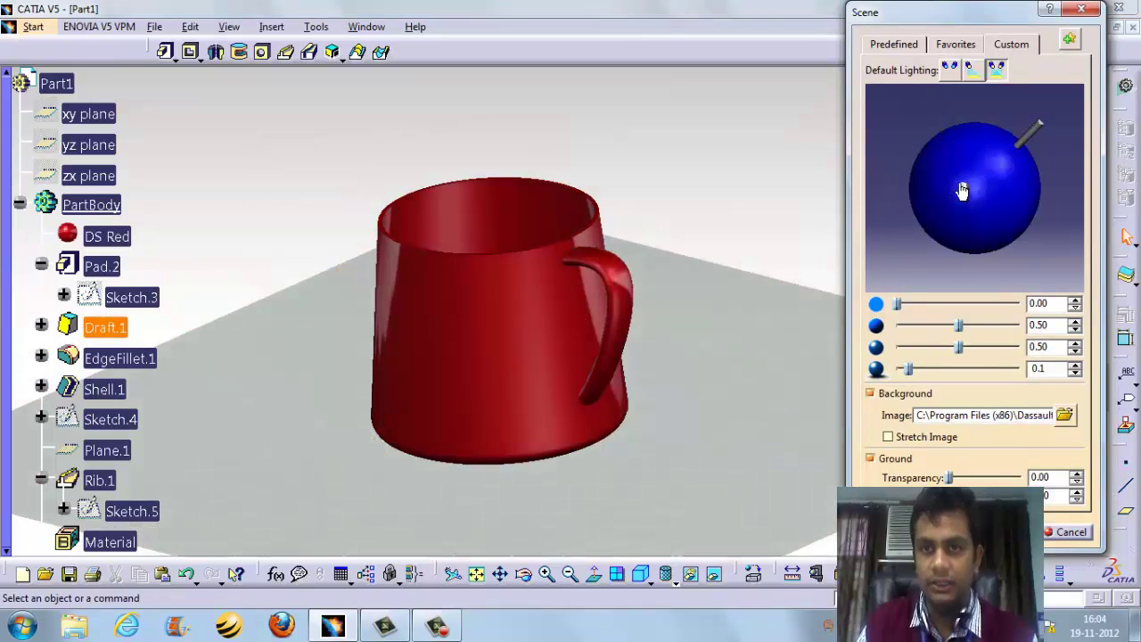
{"action": "left_click_drag", "start_coordinate": [1032, 132], "coordinate": [1035, 144]}
{"action": "left_click_drag", "start_coordinate": [901, 304], "coordinate": [956, 304]}
{"action": "middle_click_drag", "start_coordinate": [775, 360], "coordinate": [796, 450]}
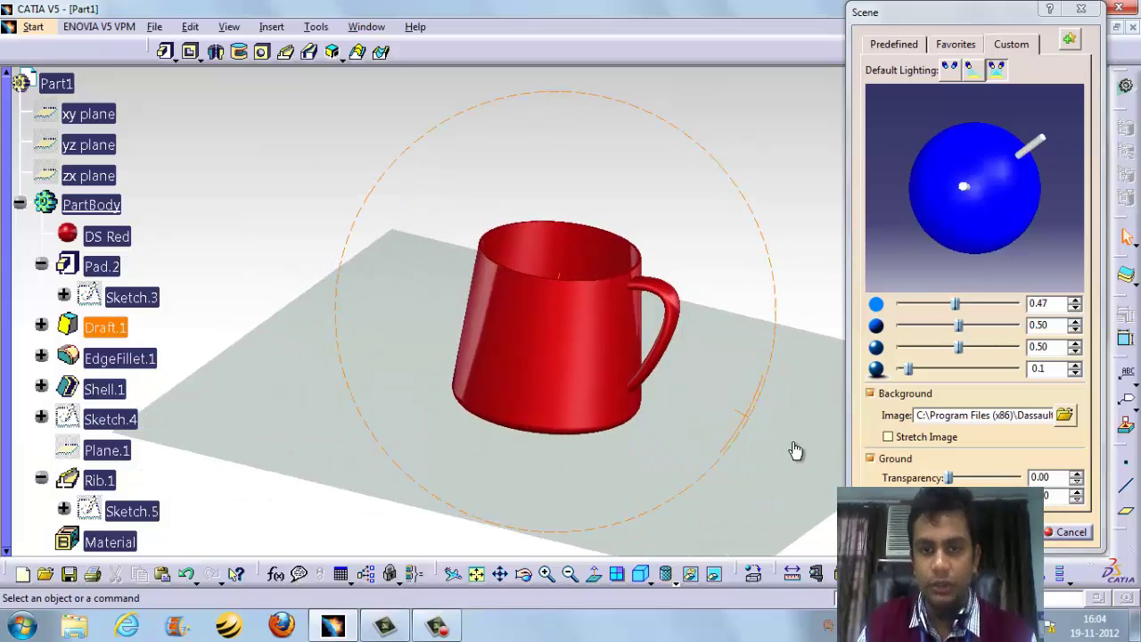
- Enter Fly mode with perspective projection, fly around the mug, and leave the mode
{"action": "left_click", "coordinate": [452, 573]}
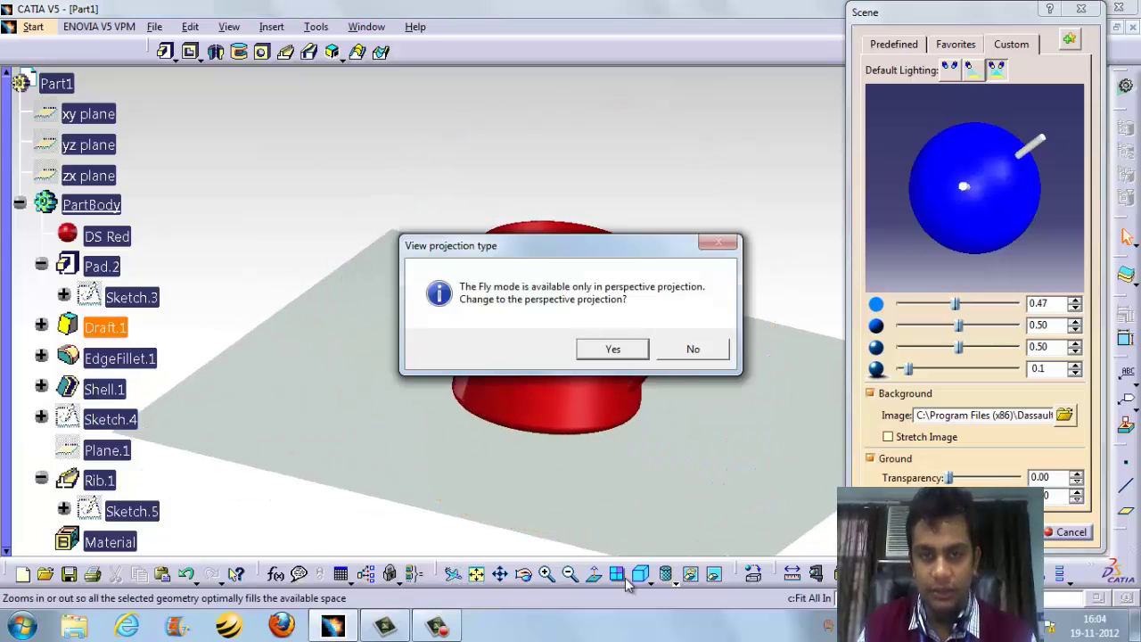
{"action": "left_click", "coordinate": [616, 349]}
{"action": "middle_click_drag", "start_coordinate": [775, 463], "coordinate": [821, 444]}
{"action": "left_click_drag", "start_coordinate": [657, 467], "coordinate": [494, 458]}
{"action": "middle_click_drag", "start_coordinate": [494, 457], "coordinate": [540, 283]}
{"action": "left_click", "coordinate": [550, 275]}
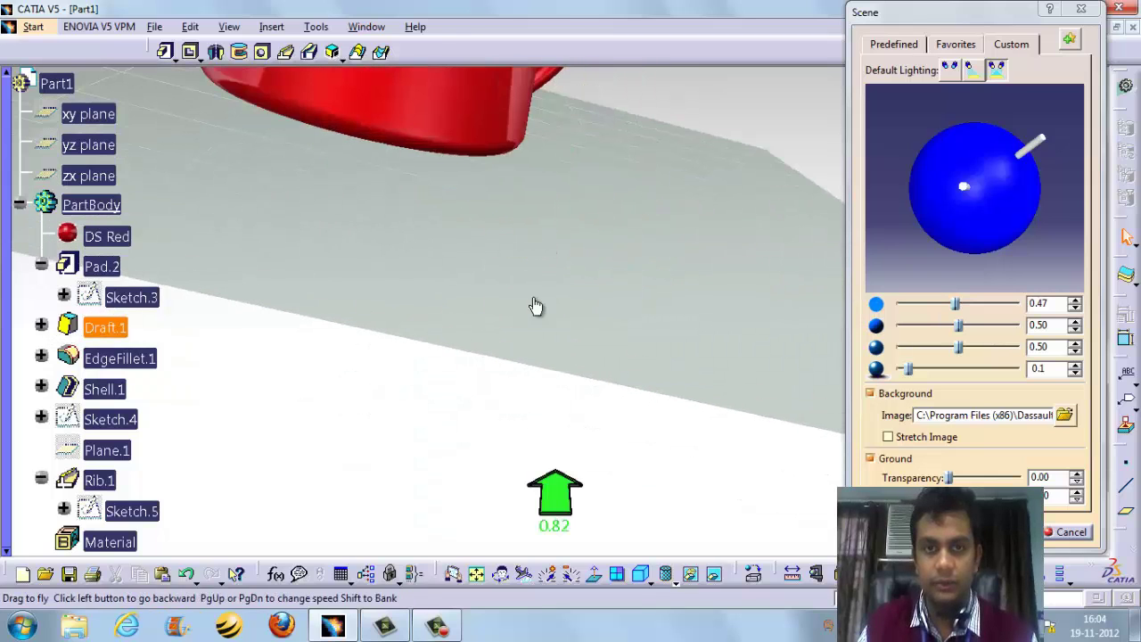
{"action": "left_click", "coordinate": [470, 575]}
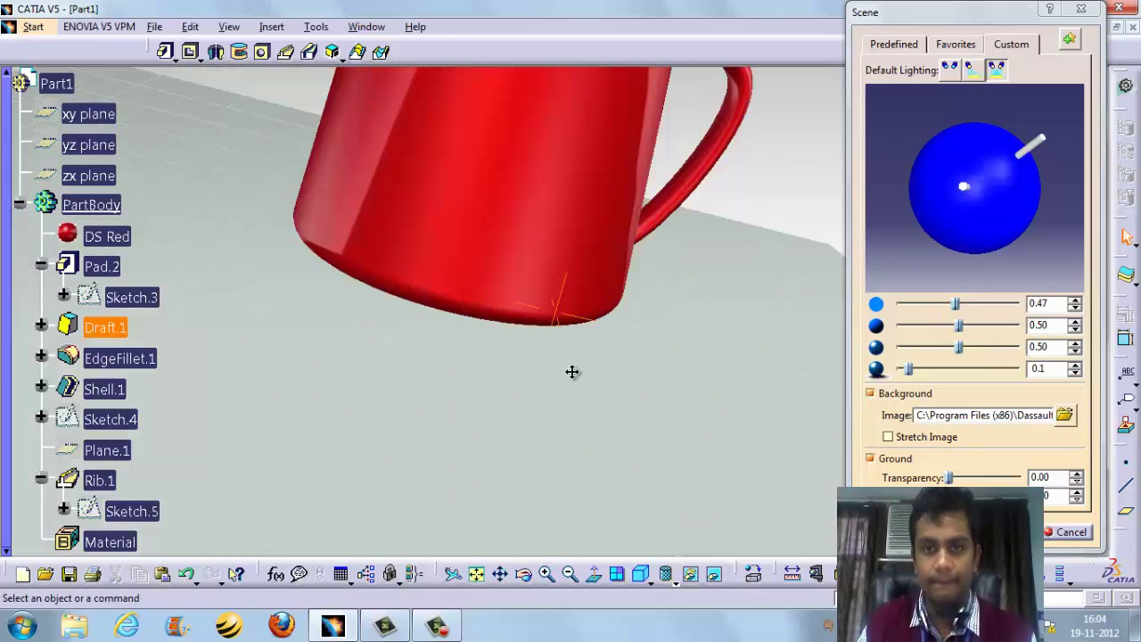
- Frame the whole mug with its handle, set the ground's transparency to 0.17, raise its reflectivity, and accept the scene
{"action": "middle_click_drag", "start_coordinate": [573, 372], "coordinate": [538, 421]}
{"action": "middle_click_drag", "start_coordinate": [581, 334], "coordinate": [670, 344]}
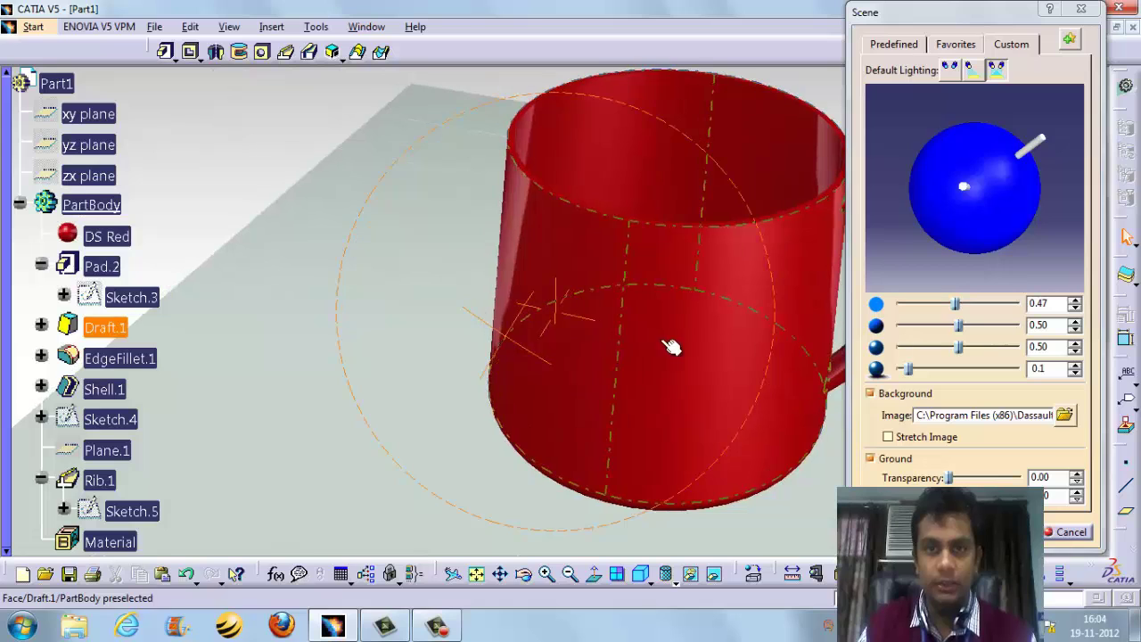
{"action": "middle_click_drag", "start_coordinate": [534, 372], "coordinate": [514, 412]}
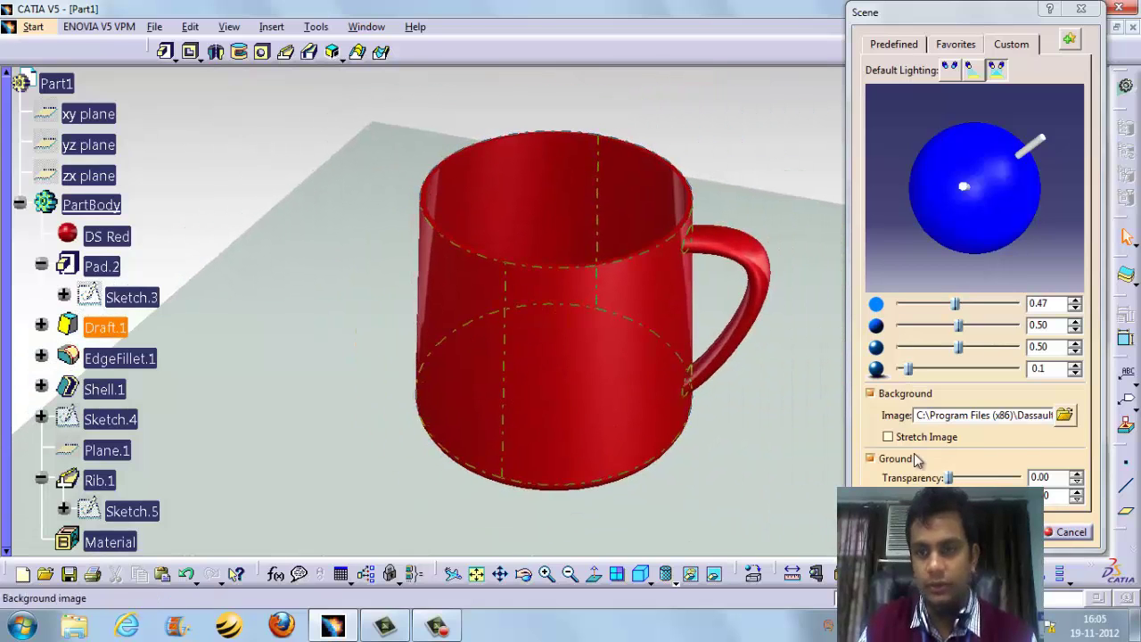
{"action": "left_click_drag", "start_coordinate": [950, 478], "coordinate": [960, 477]}
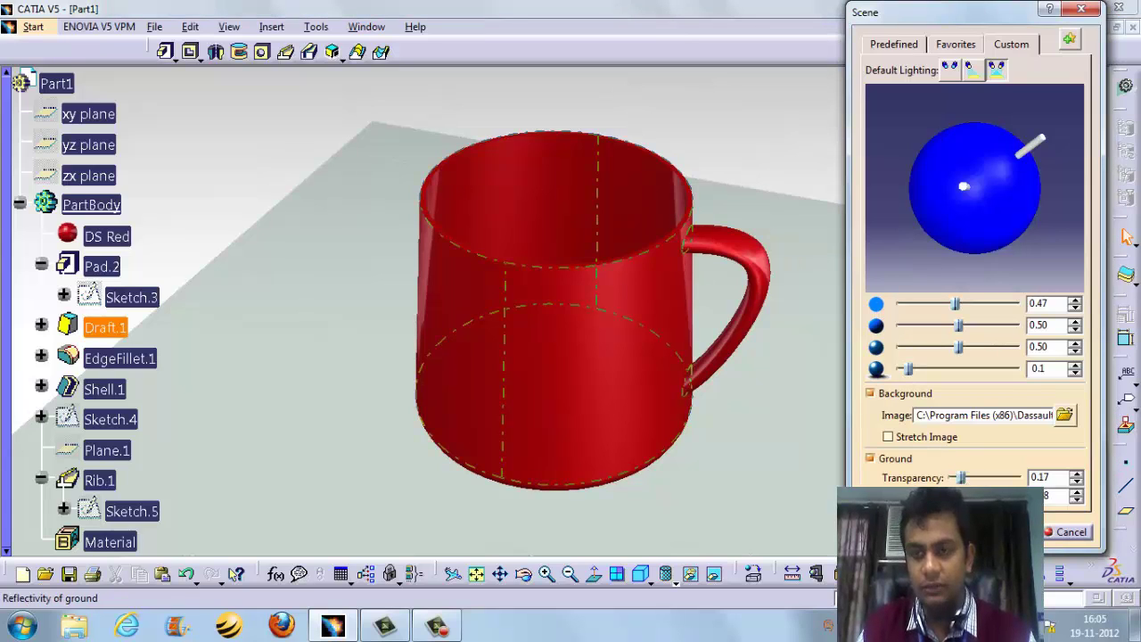
{"action": "left_click", "coordinate": [1013, 531]}
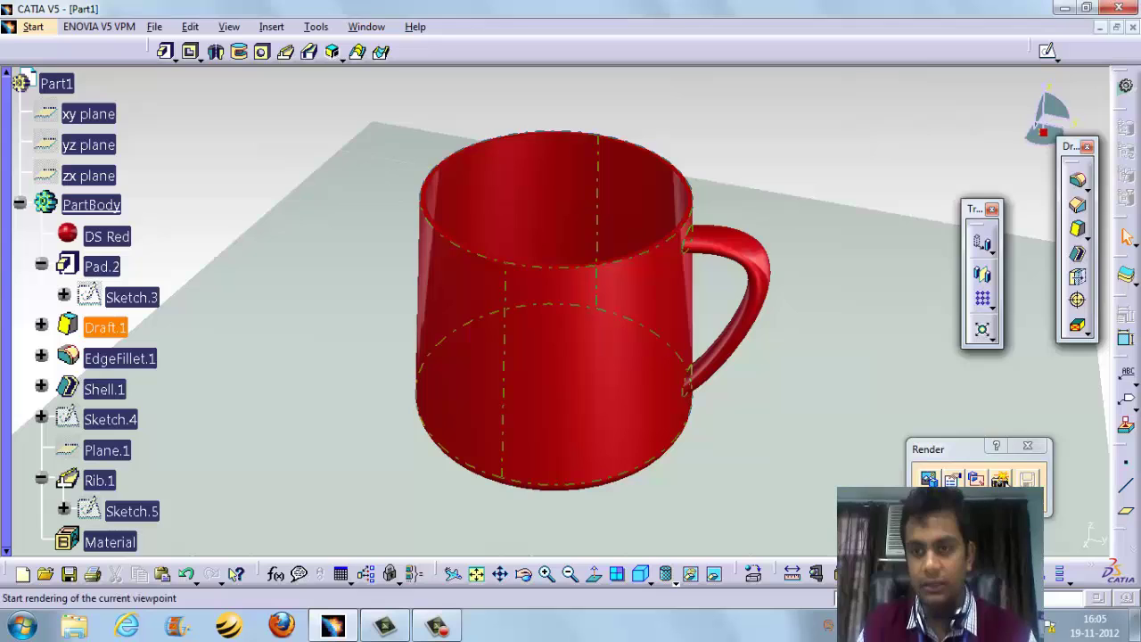
- Render the current viewpoint of the mug and save the image to the Desktop as render
{"action": "left_click", "coordinate": [1001, 481]}
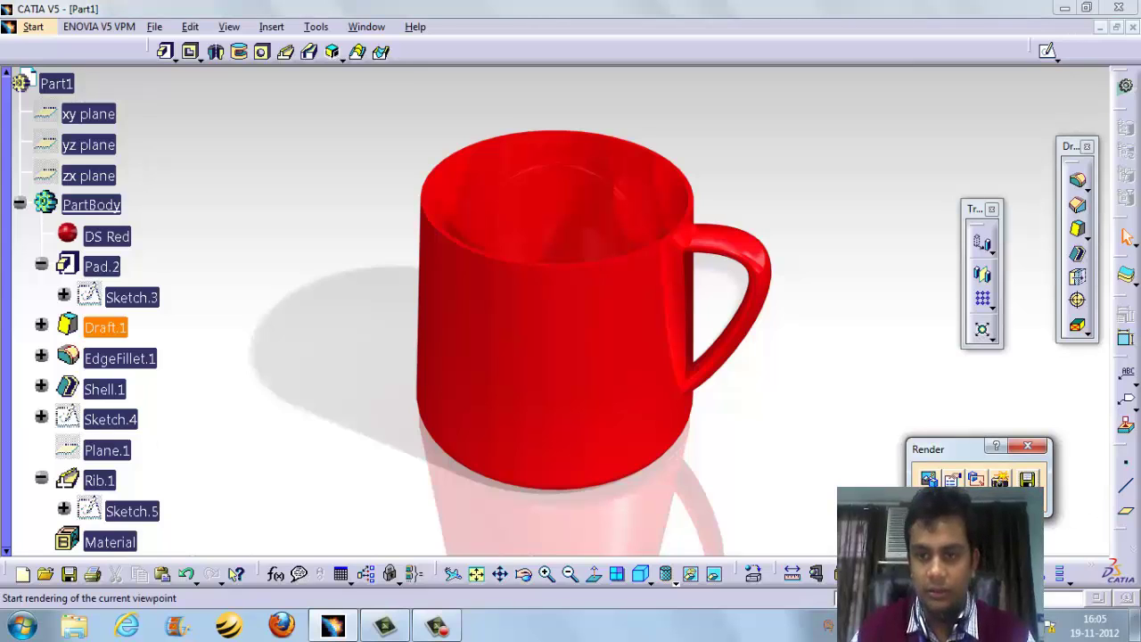
{"action": "left_click", "coordinate": [1027, 479]}
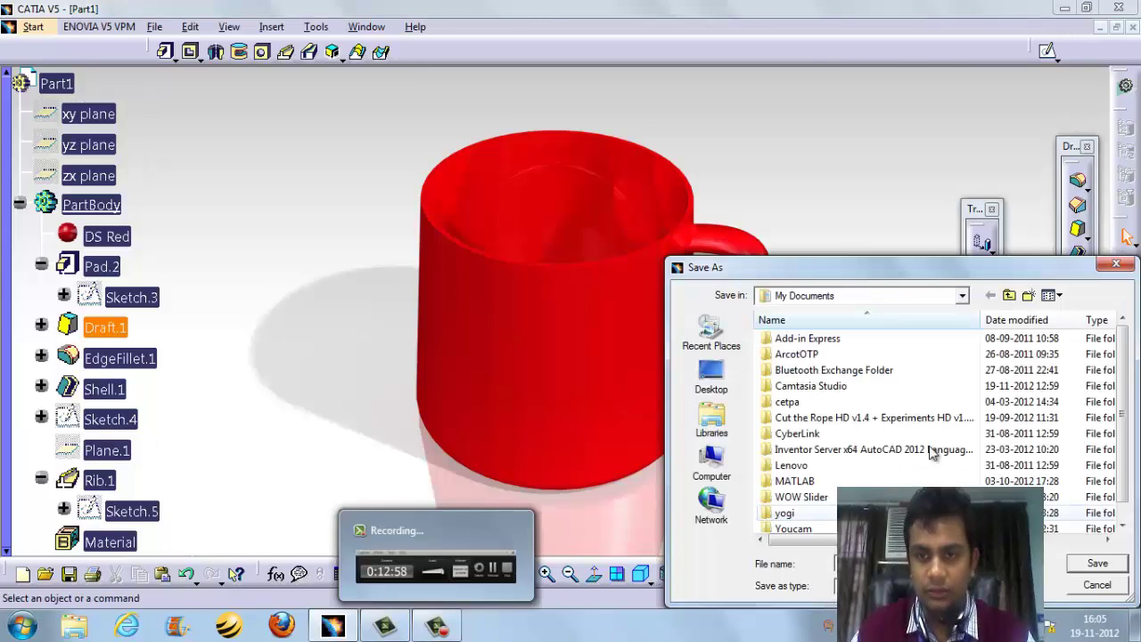
{"action": "left_click", "coordinate": [936, 586]}
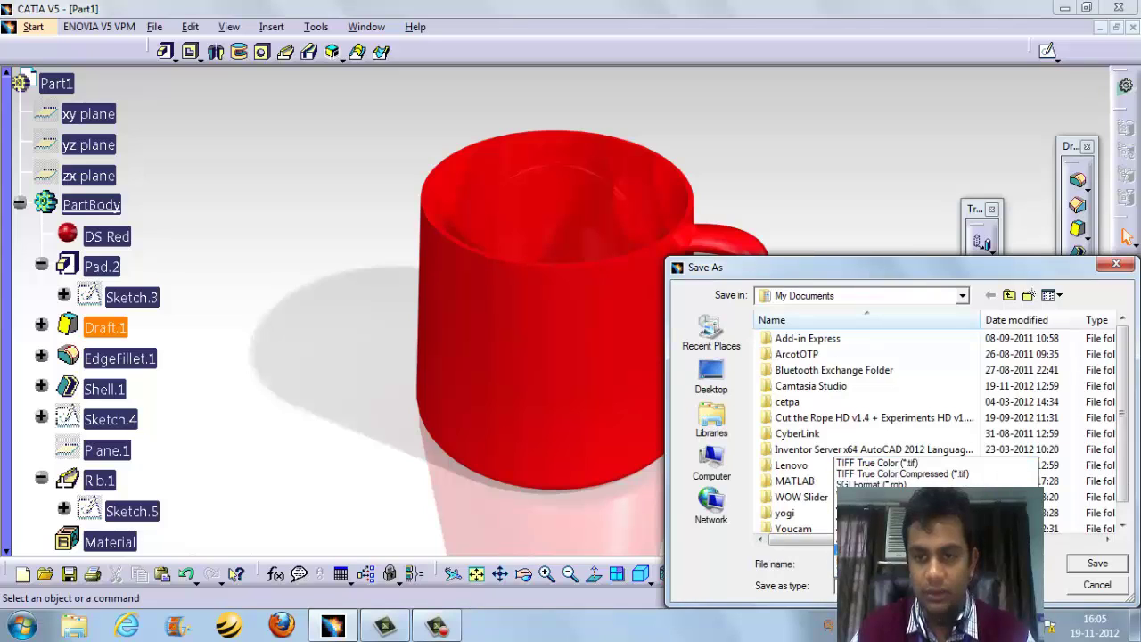
{"action": "left_click", "coordinate": [936, 528]}
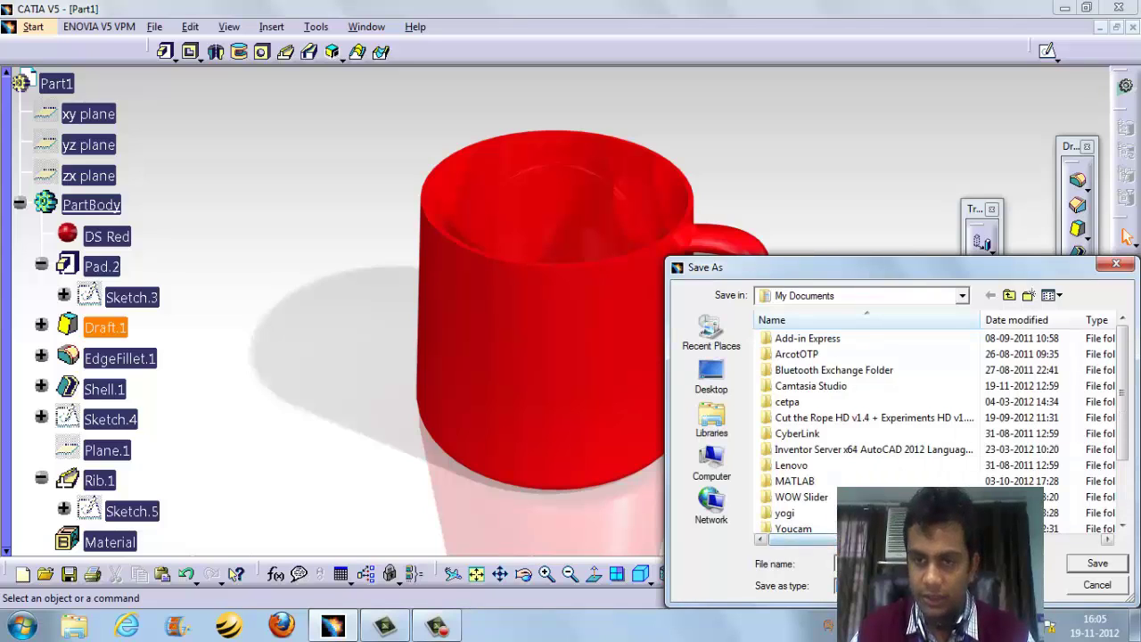
{"action": "left_click", "coordinate": [712, 374]}
{"action": "left_click", "coordinate": [1090, 567]}
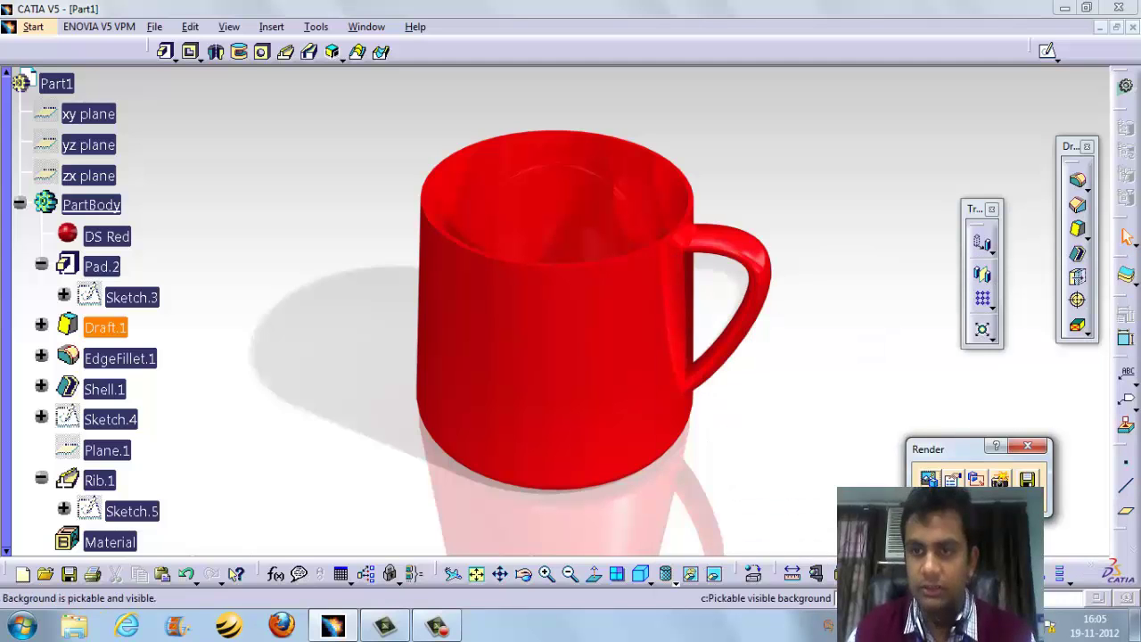
- View the saved render image from the desktop in Windows Live Photo Gallery, and switch back to CATIA
{"action": "left_click", "coordinate": [1068, 7]}
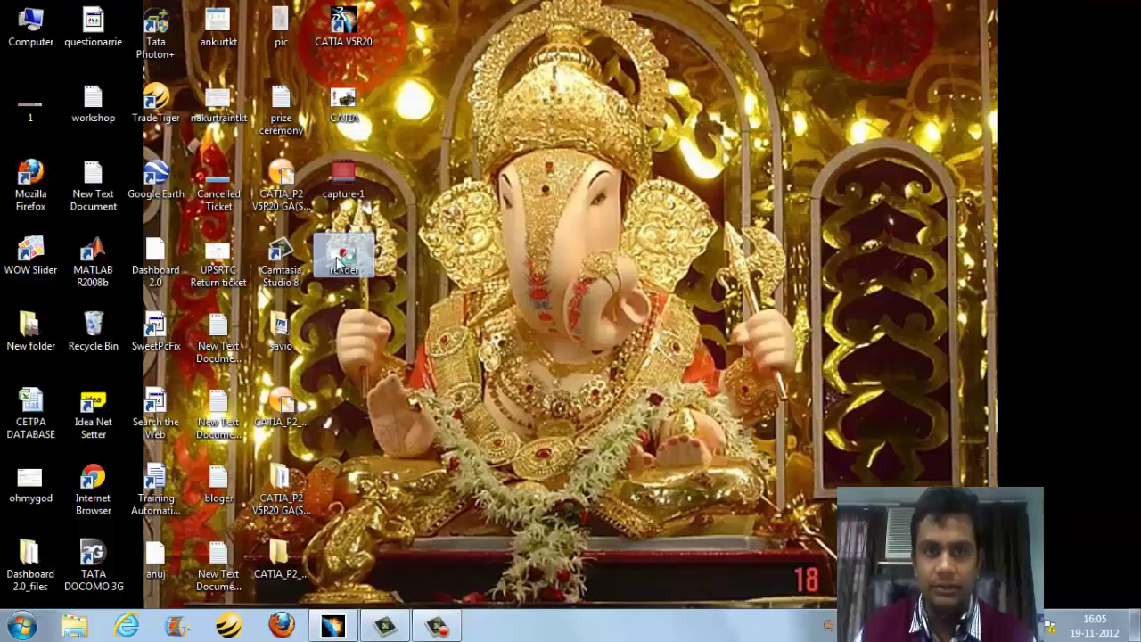
{"action": "scroll", "coordinate": [614, 317], "scroll_direction": "up", "scroll_amount": 1}
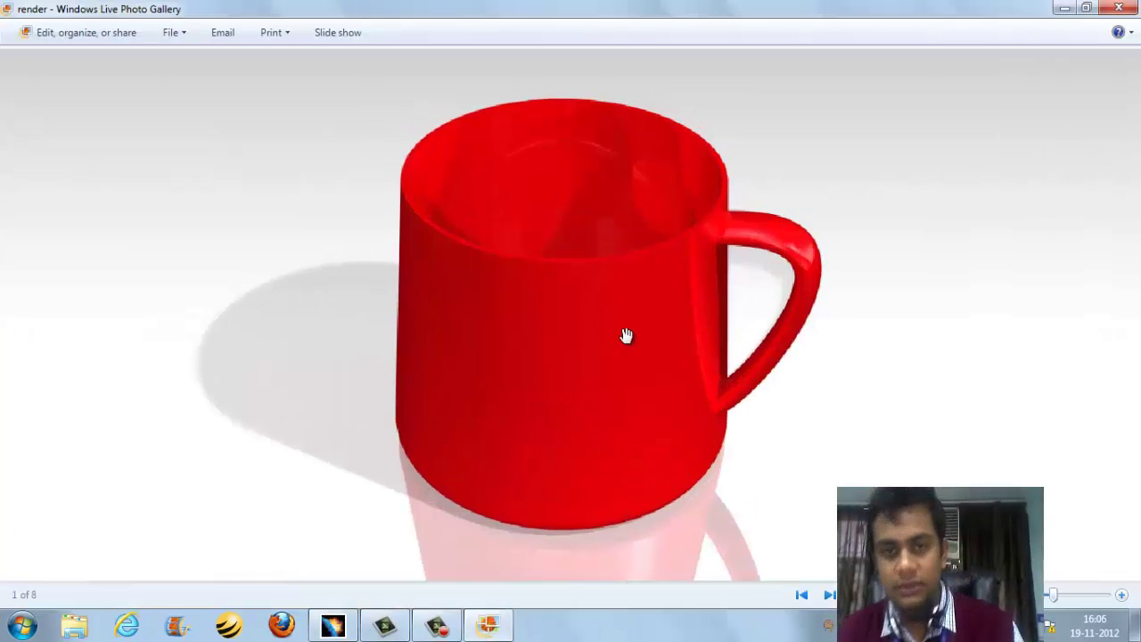
{"action": "left_click", "coordinate": [508, 631]}
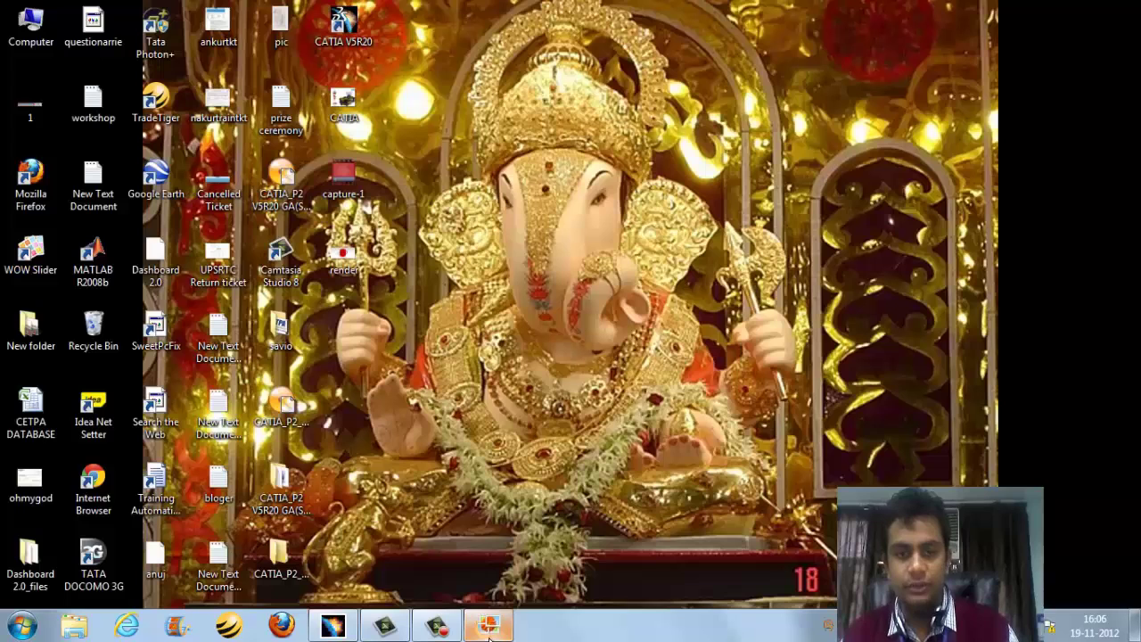
{"action": "left_click", "coordinate": [432, 626]}
{"action": "left_click", "coordinate": [332, 626]}
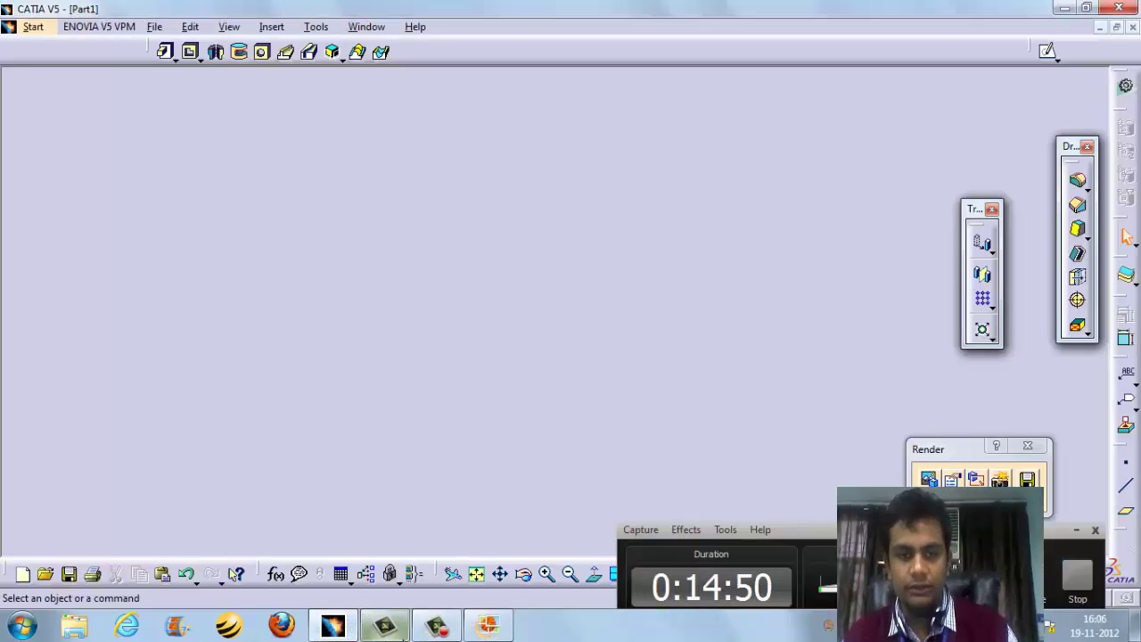